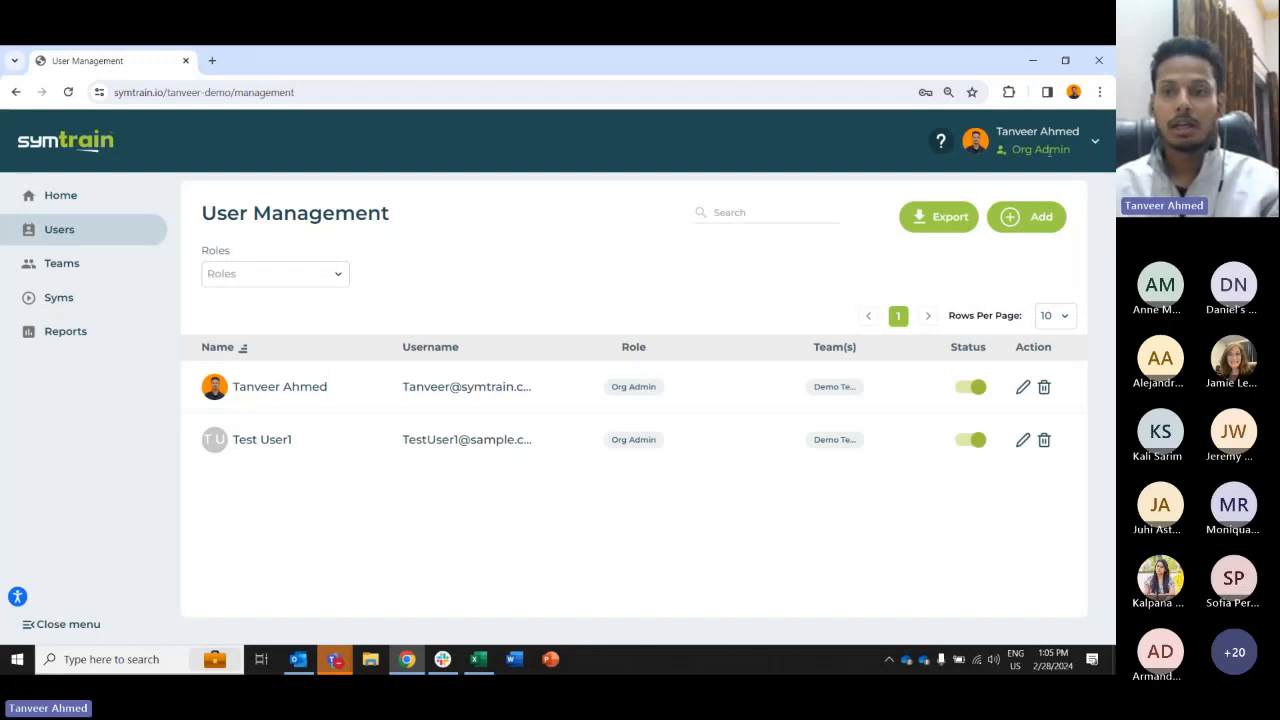
- Review the roles available to the signed-in account in the role switcher
left_click(1096, 145)
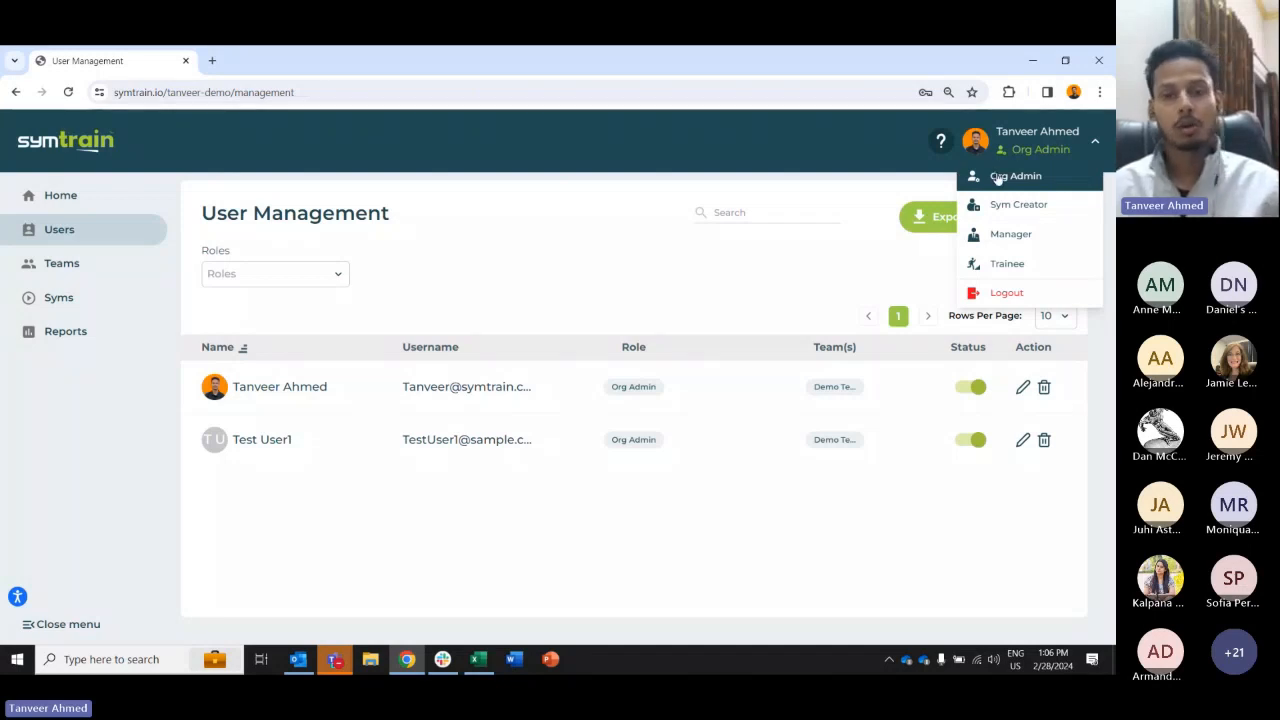
left_click(583, 274)
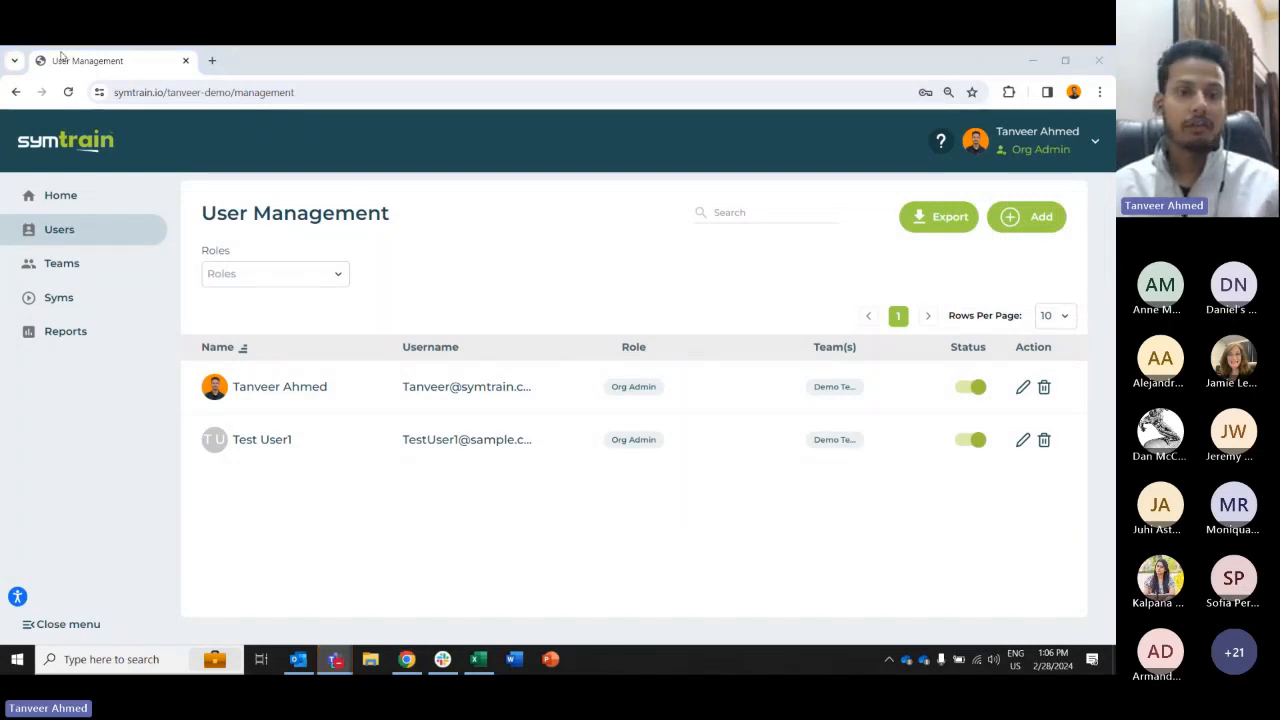
left_click(460, 153)
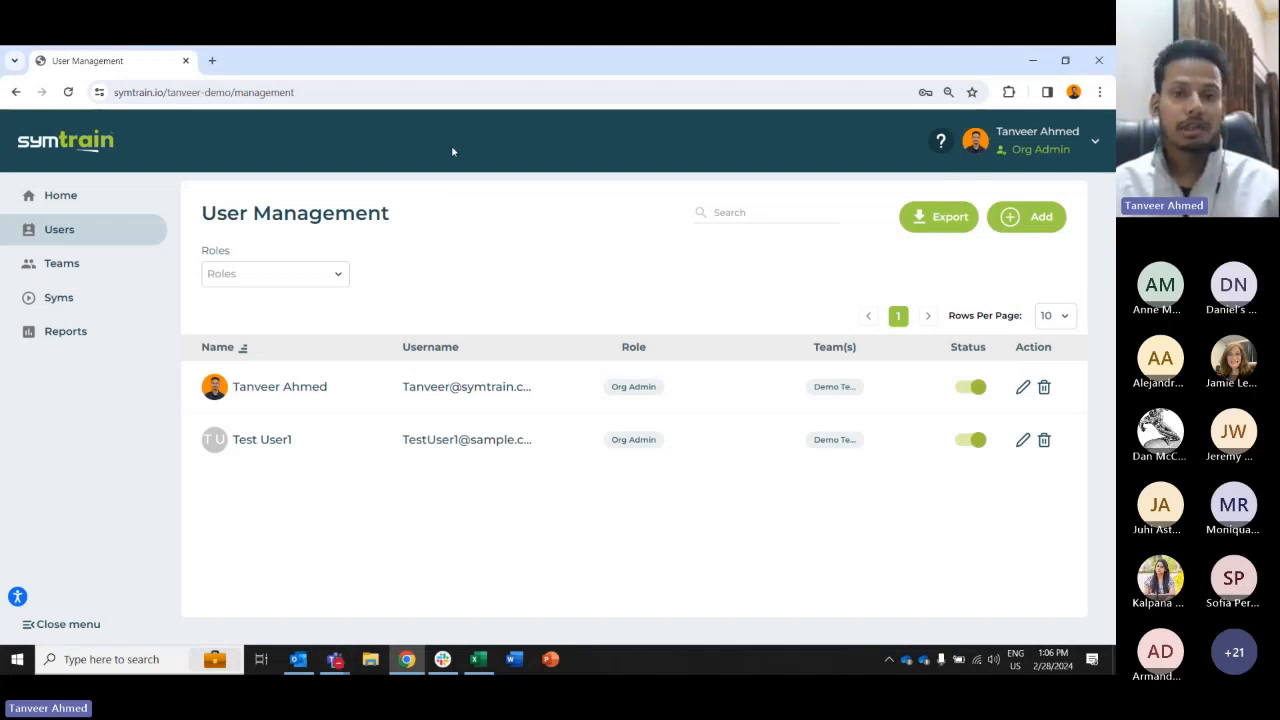
left_click(1096, 143)
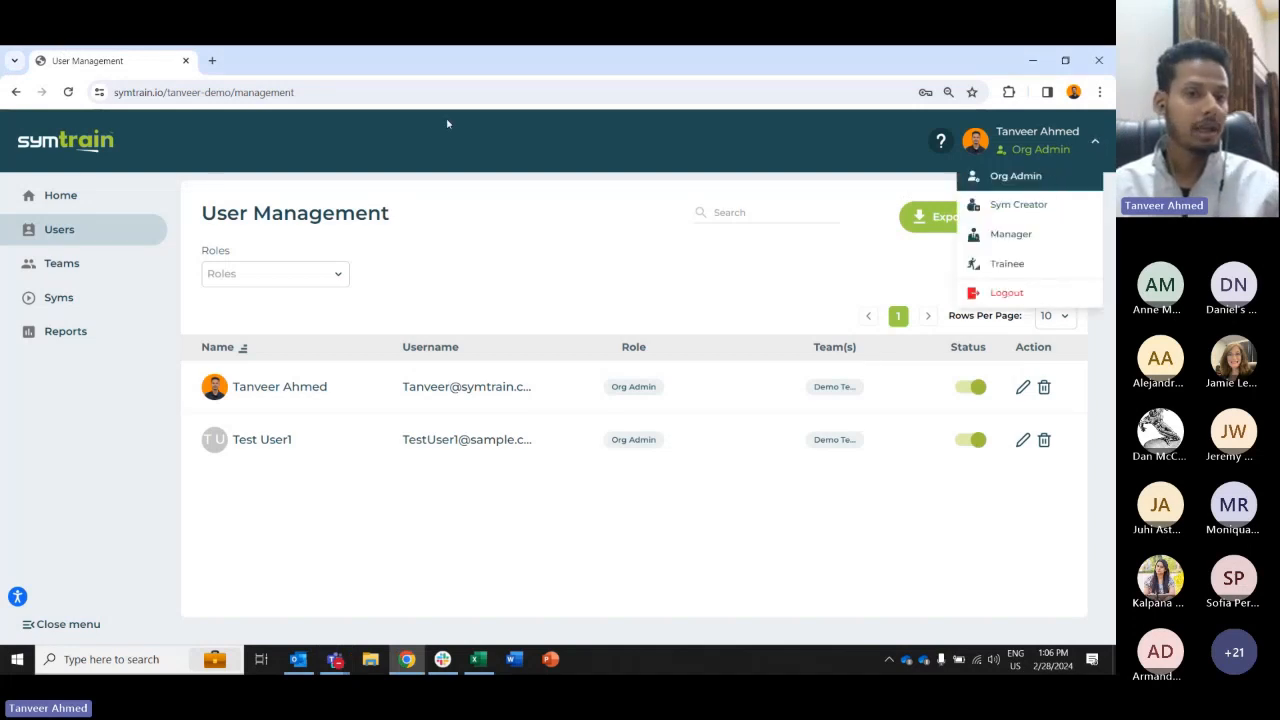
- View the Teams page and return to user management
left_click(66, 238)
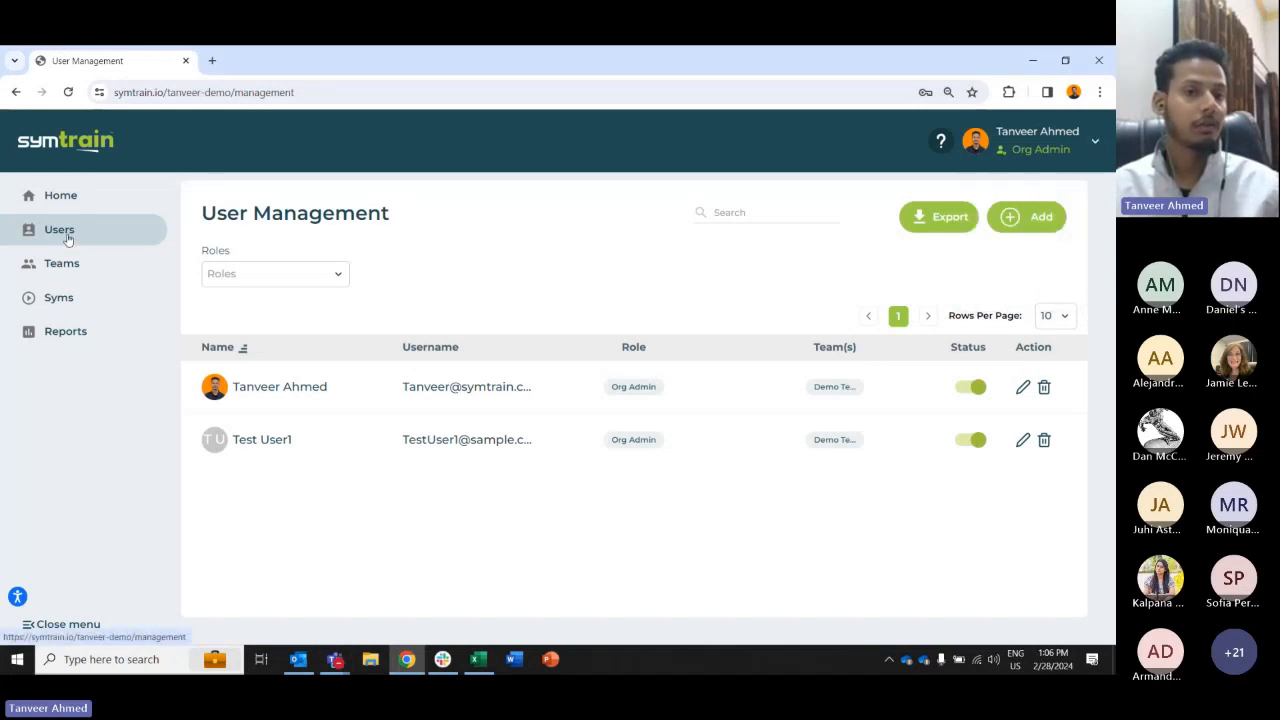
left_click(66, 266)
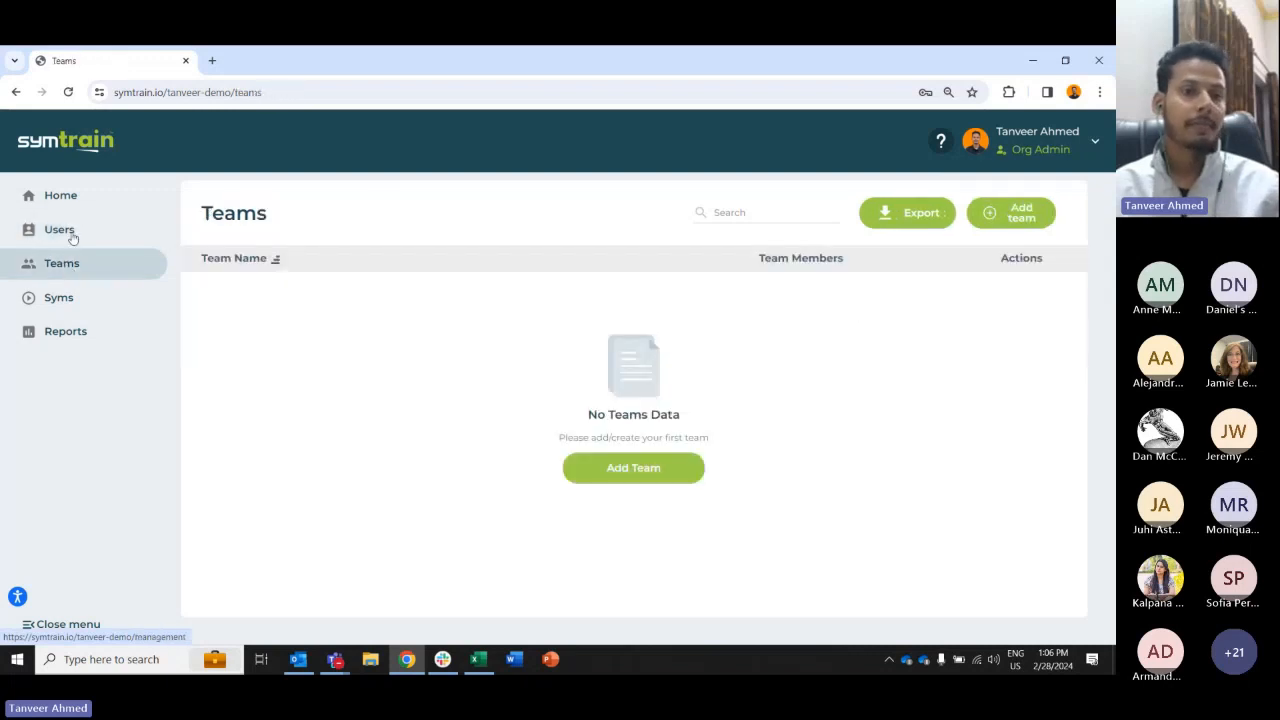
left_click(71, 236)
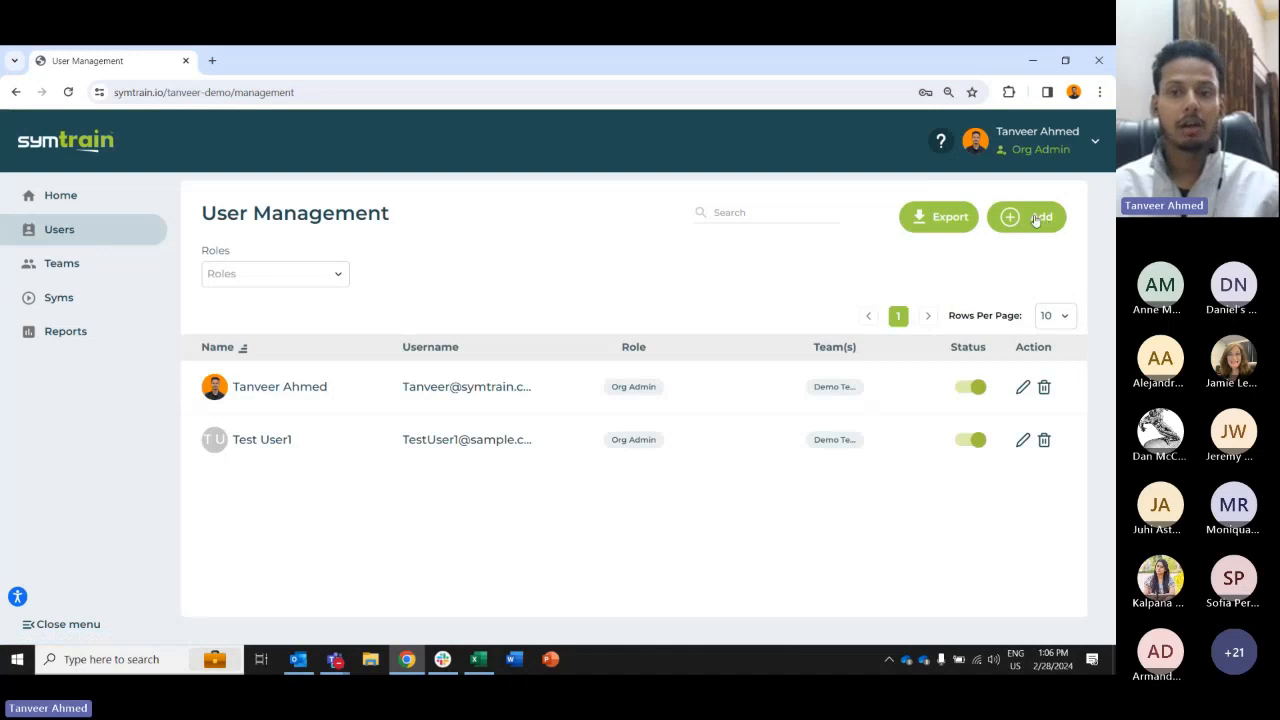
- Open the form for adding a single user and examine its email and username fields
left_click(1036, 220)
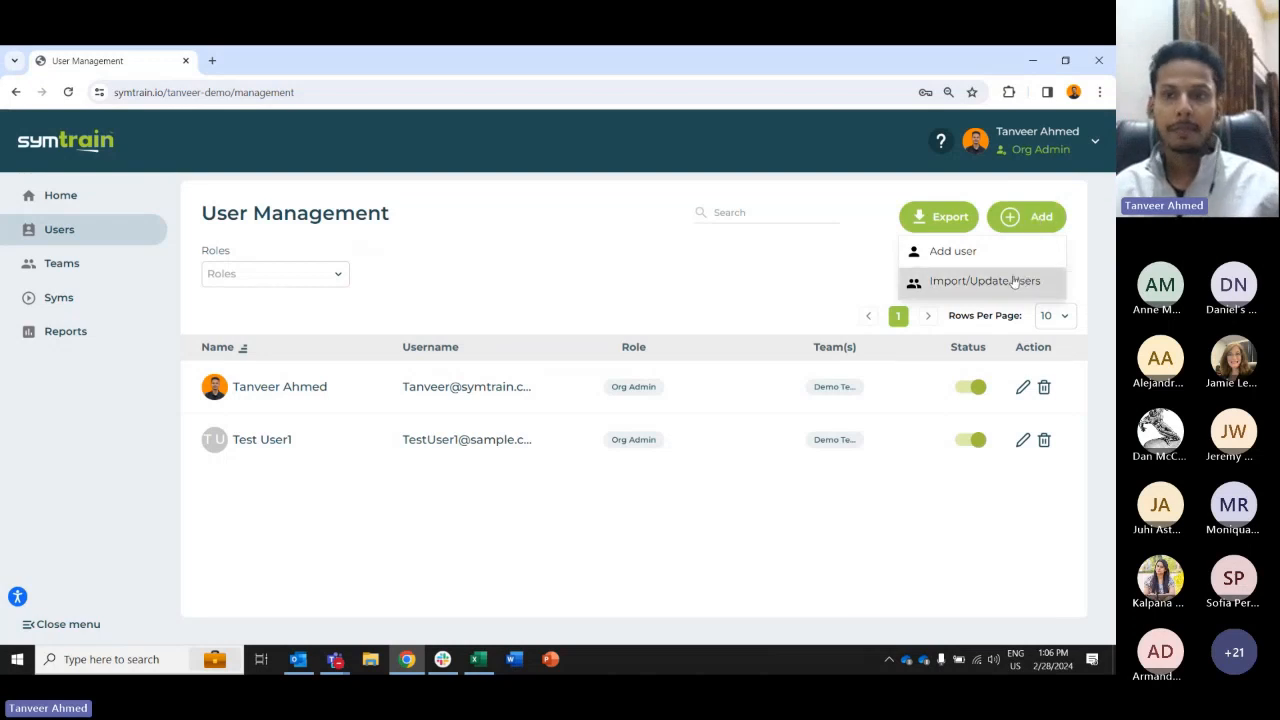
left_click(986, 253)
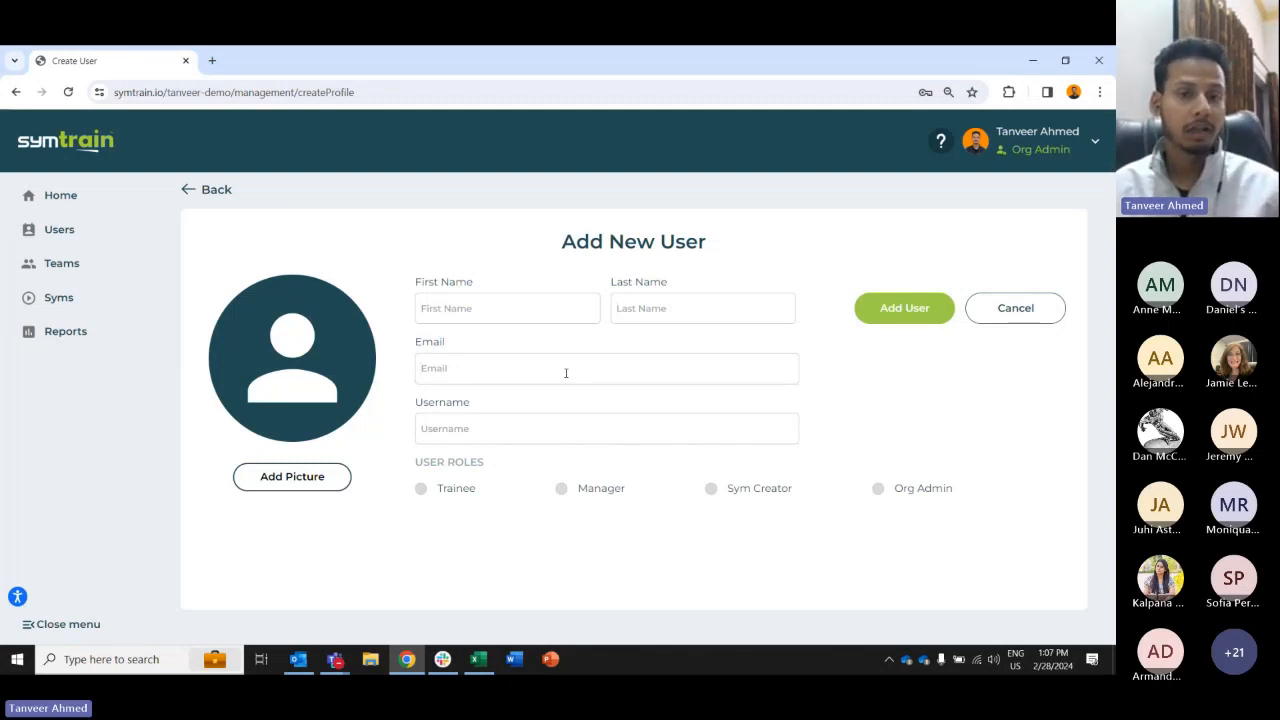
left_click(565, 373)
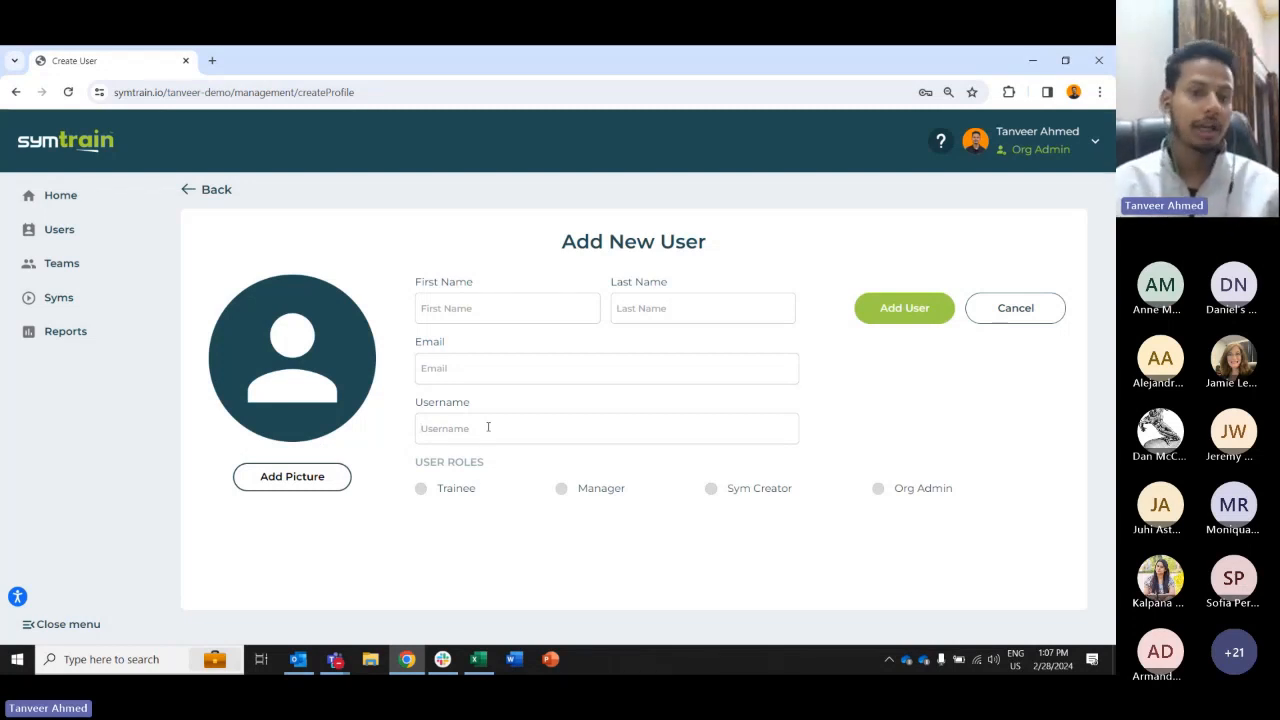
left_click(488, 427)
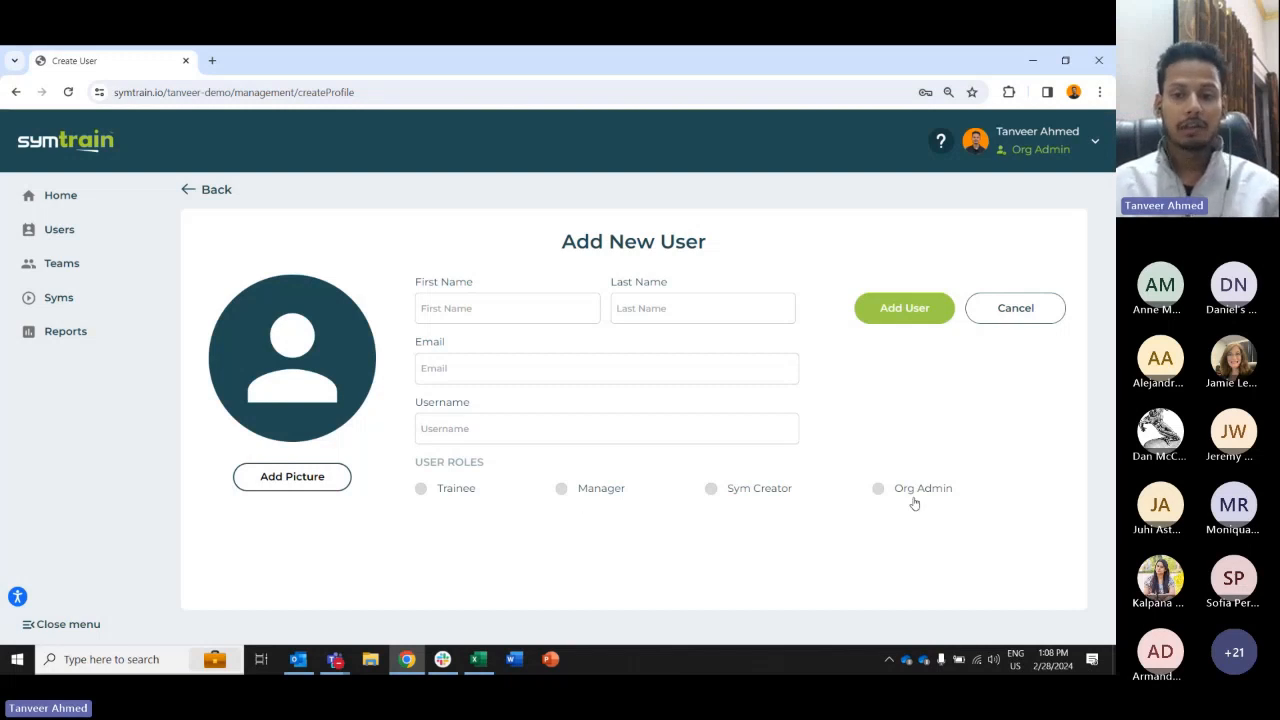
- Try the Trainee, Manager, Sym Creator and Org Admin roles in turn on the new user form and cancel it
left_click(443, 495)
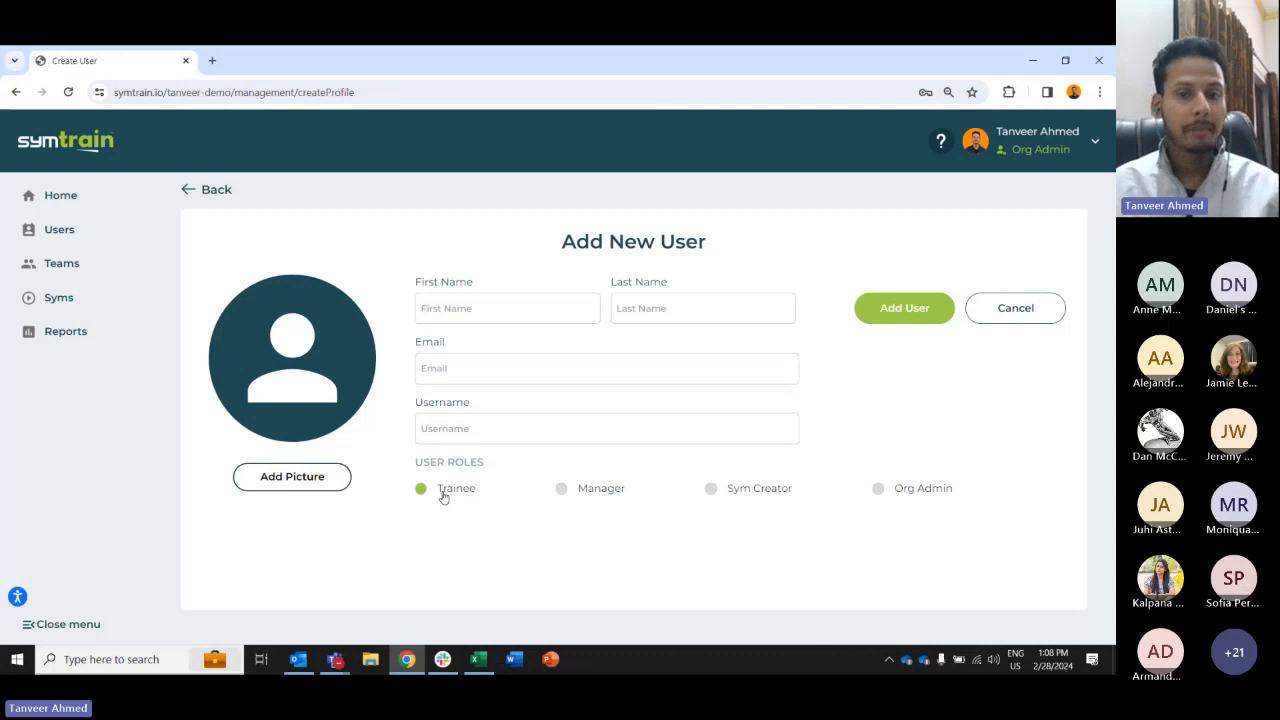
left_click(594, 496)
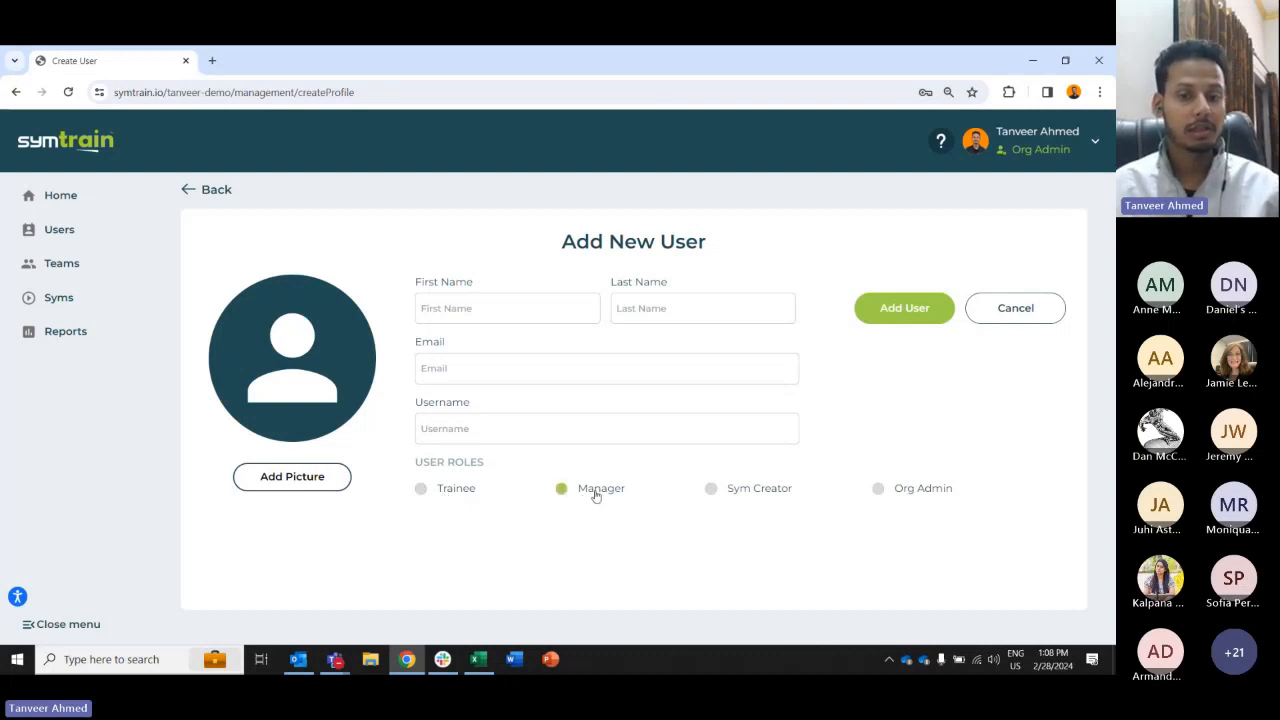
left_click(767, 492)
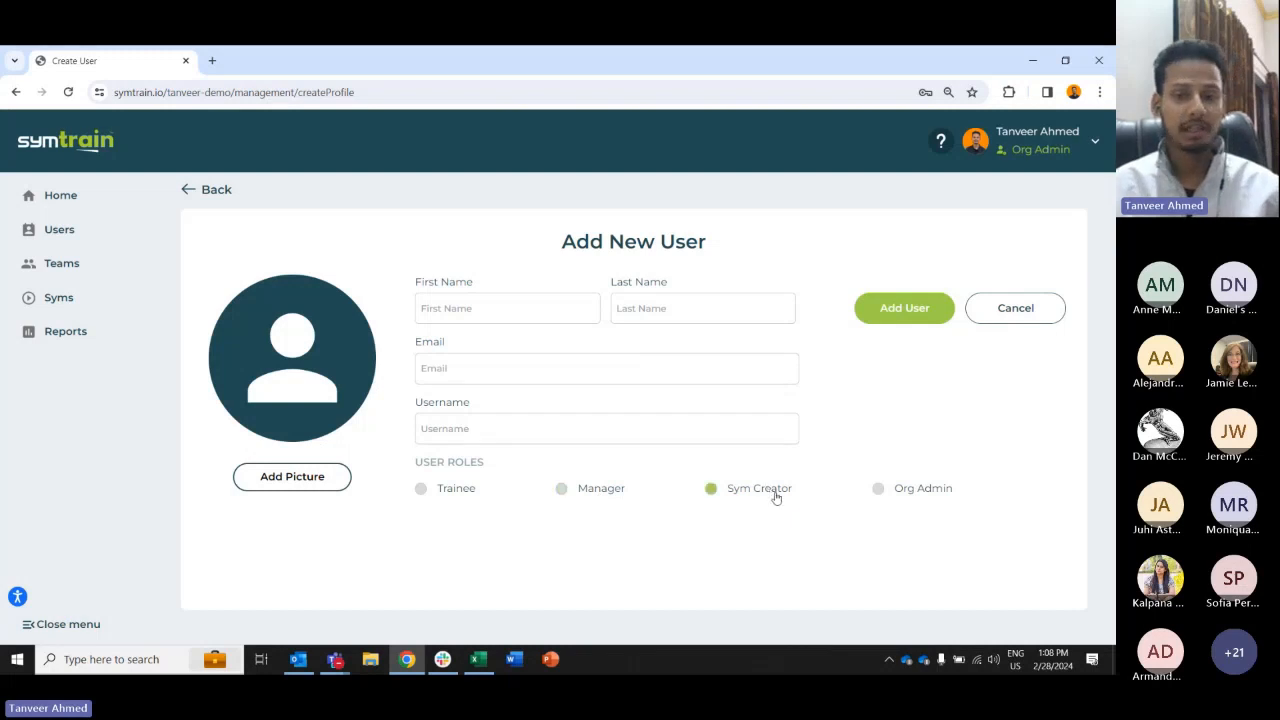
left_click(900, 490)
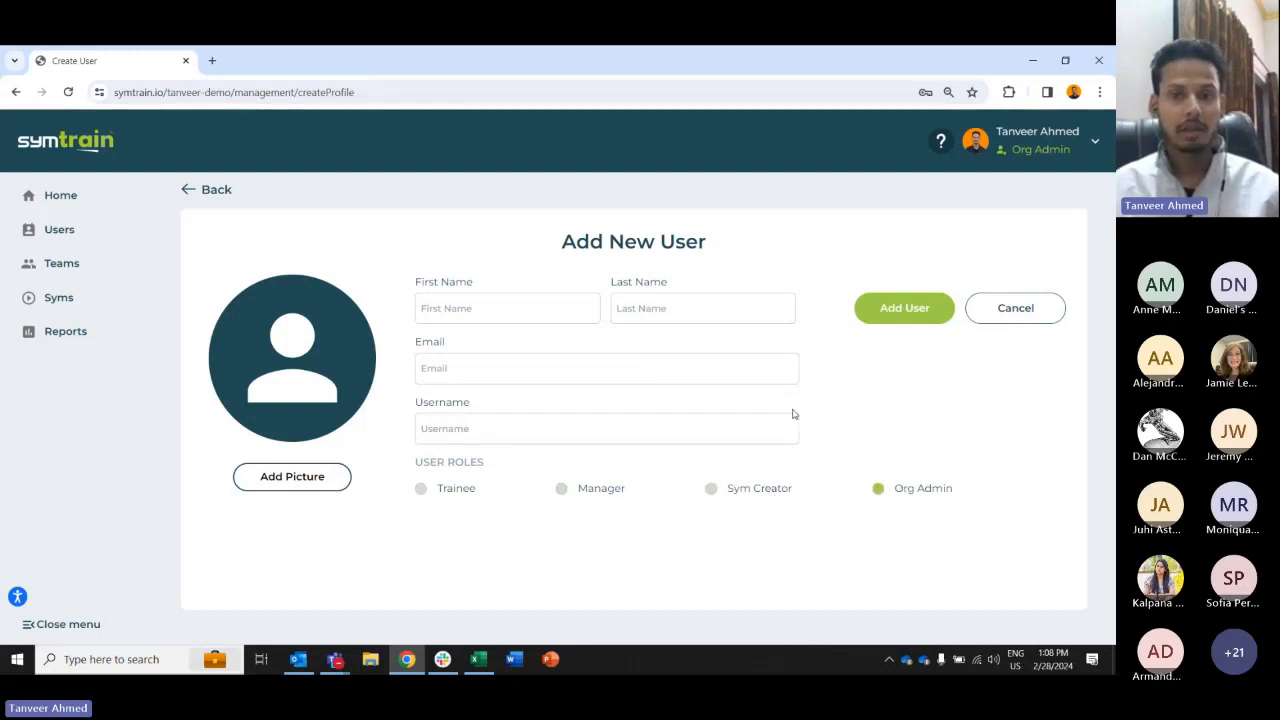
left_click(990, 318)
left_click(605, 410)
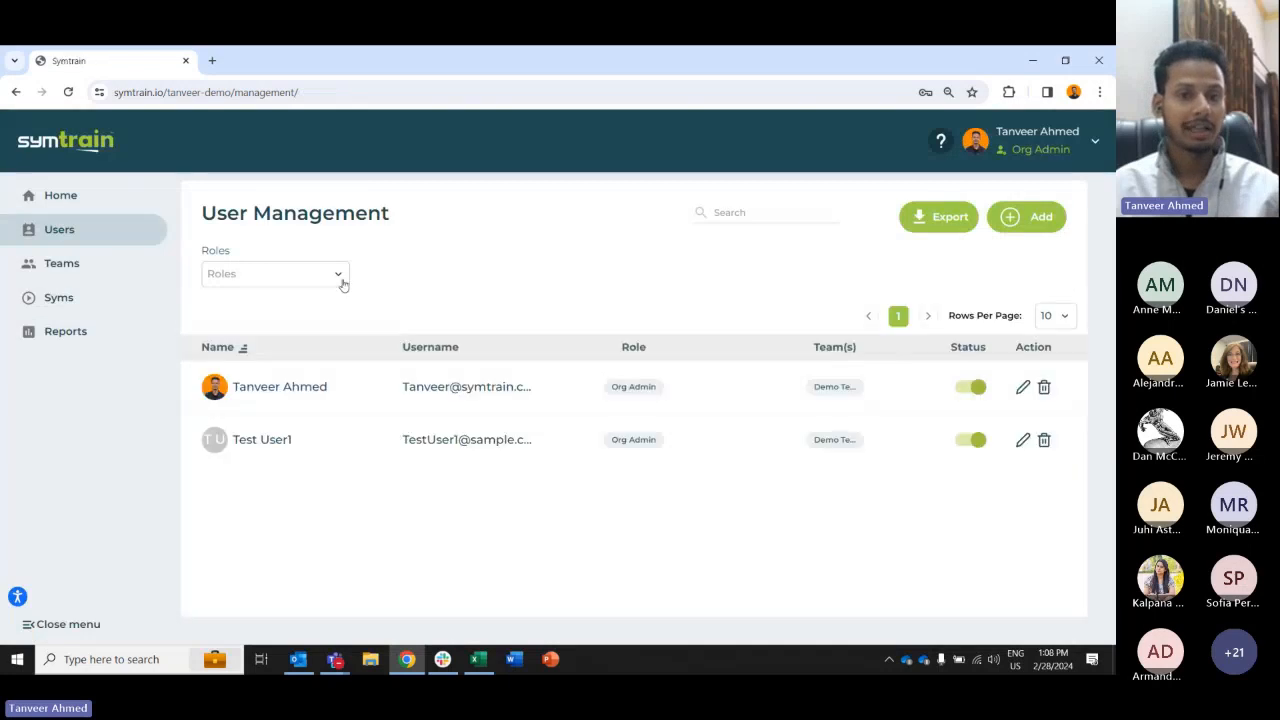
left_click_drag(259, 440, 533, 446)
left_click(543, 544)
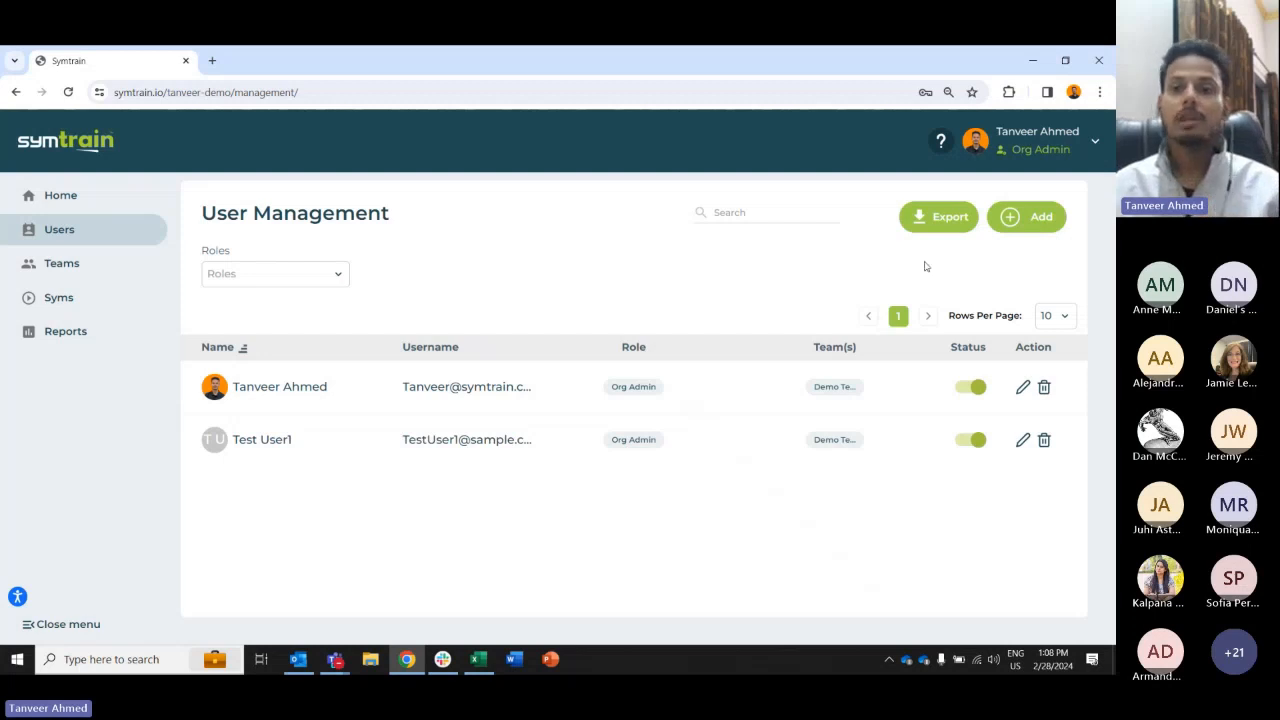
- Open the Import/Update Users dialog for batch upload and switch to the UserImportTemplate workbook in Excel
left_click(1033, 220)
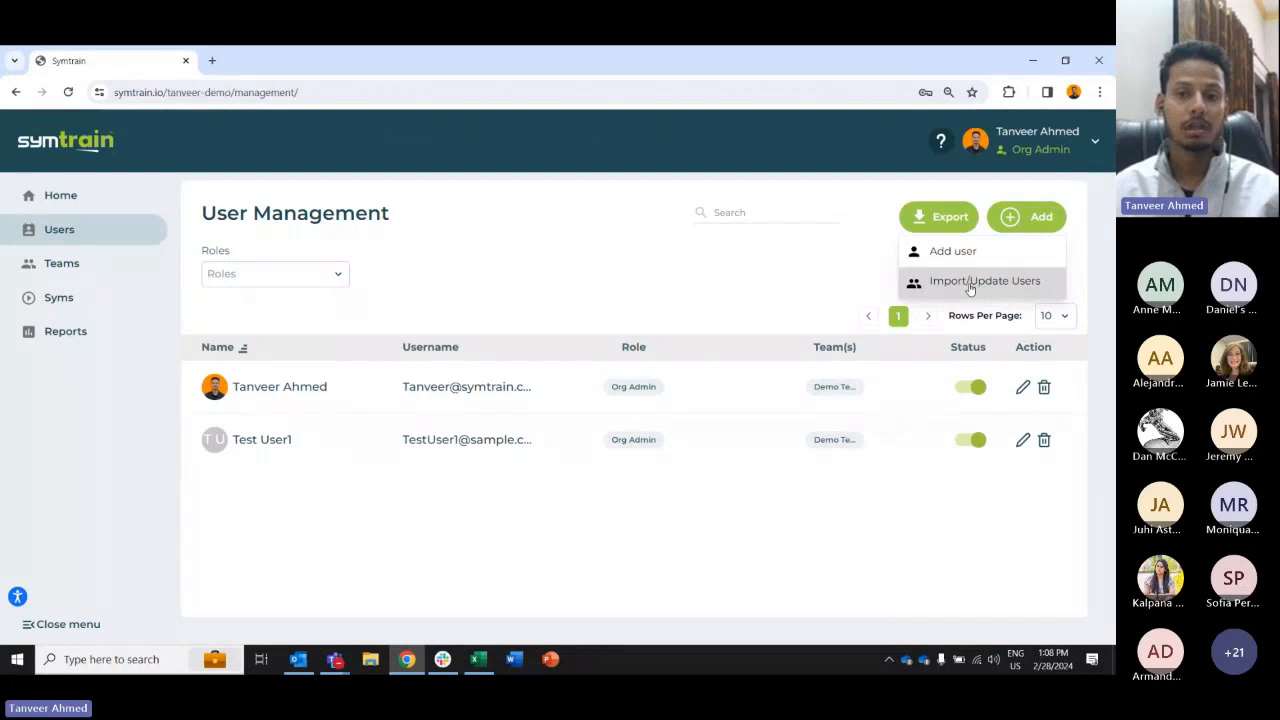
left_click(969, 285)
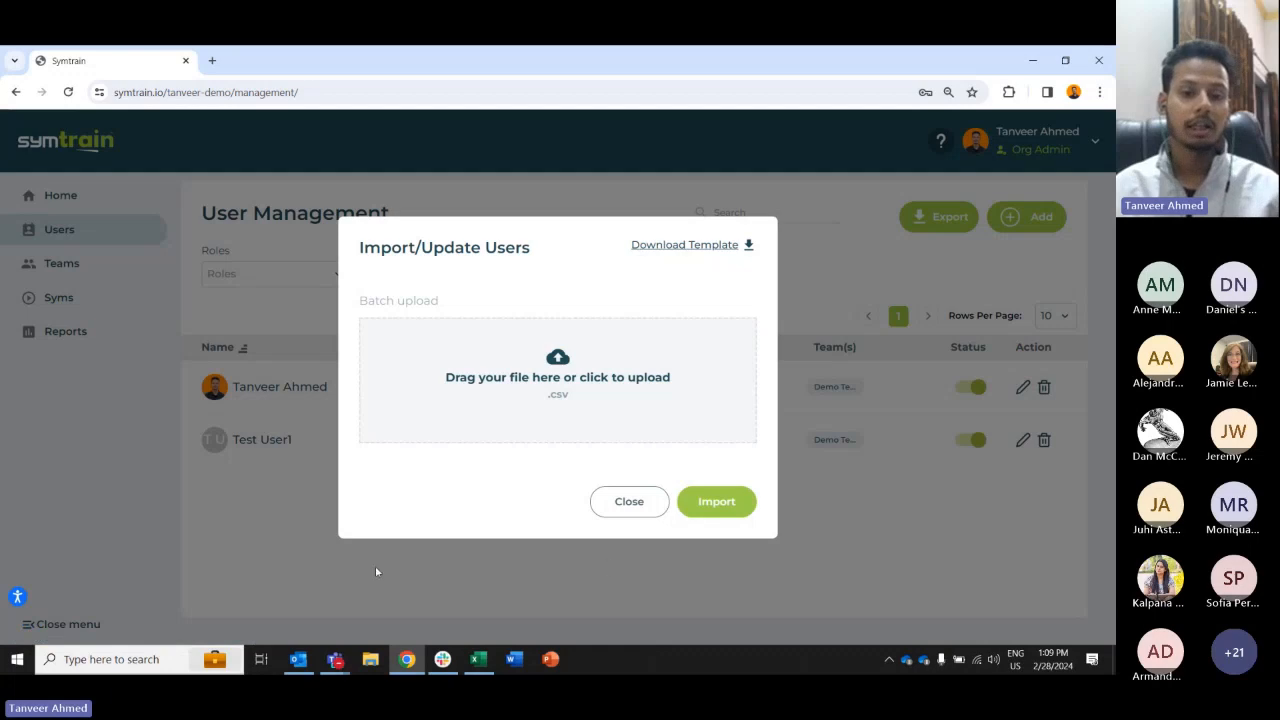
mouse_move(477, 668)
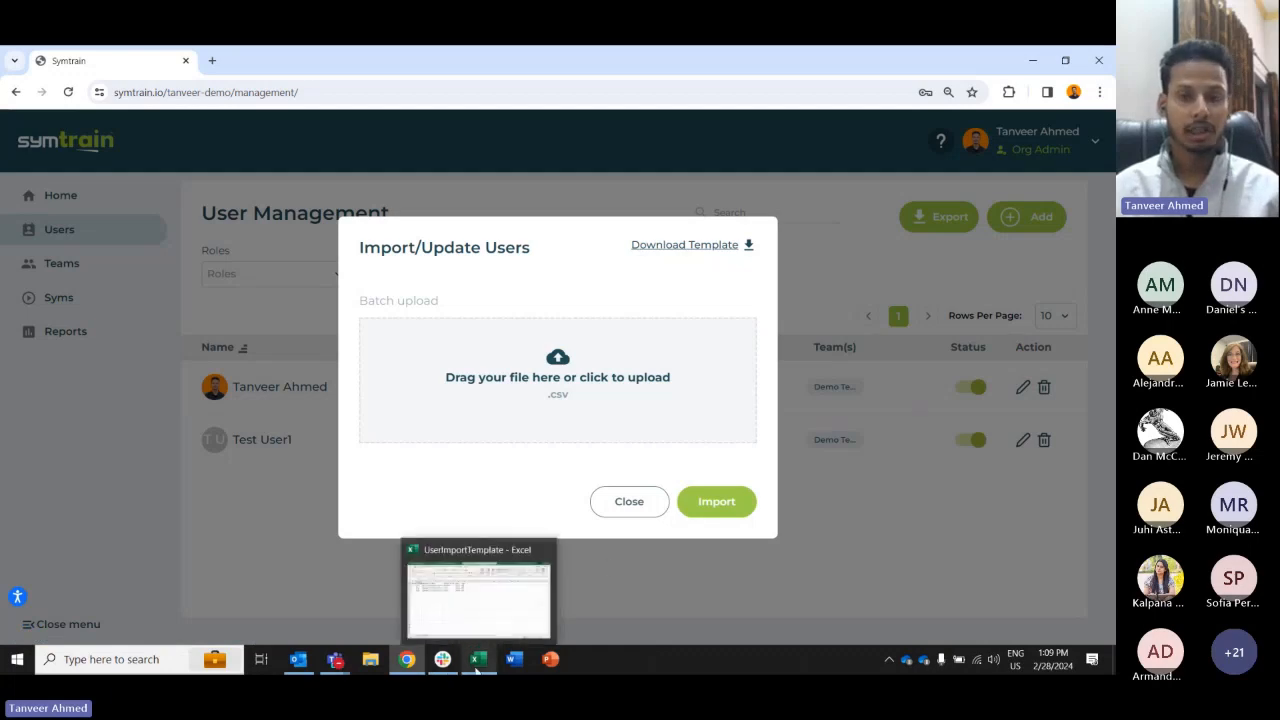
left_click(467, 625)
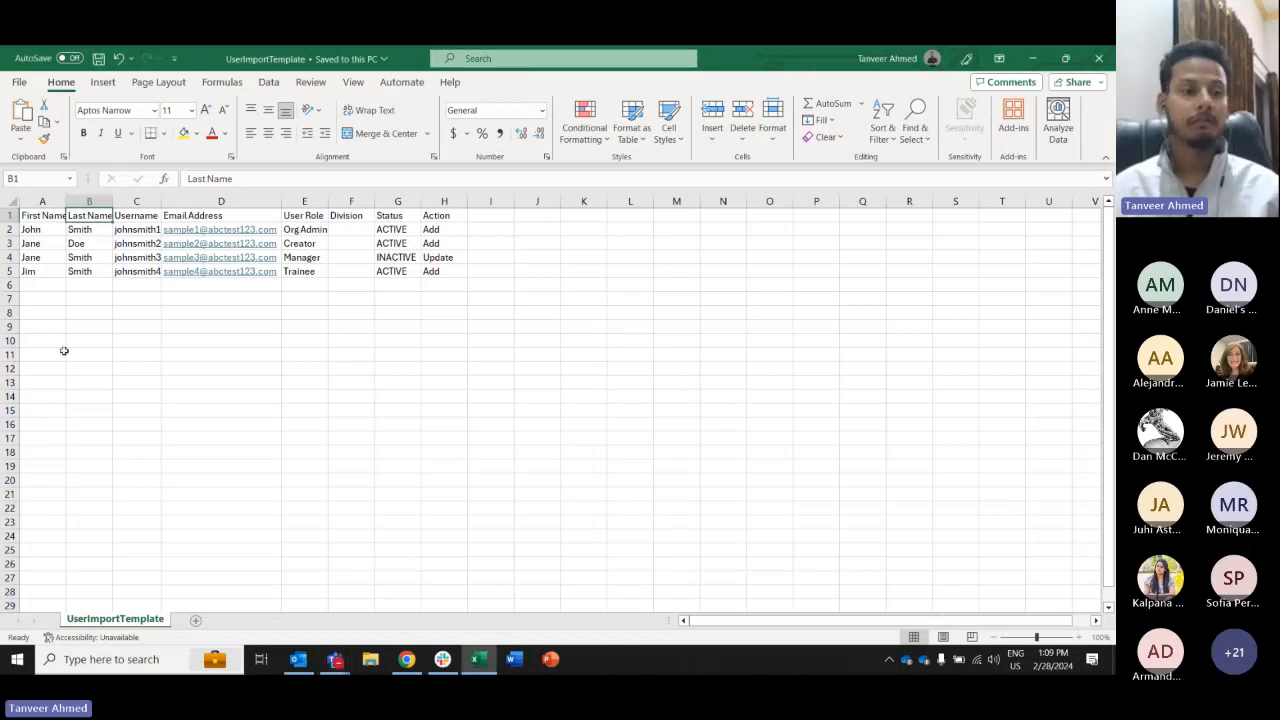
- Examine the first name, last name, username and email address entries in the first sample row of the import template
left_click(40, 313)
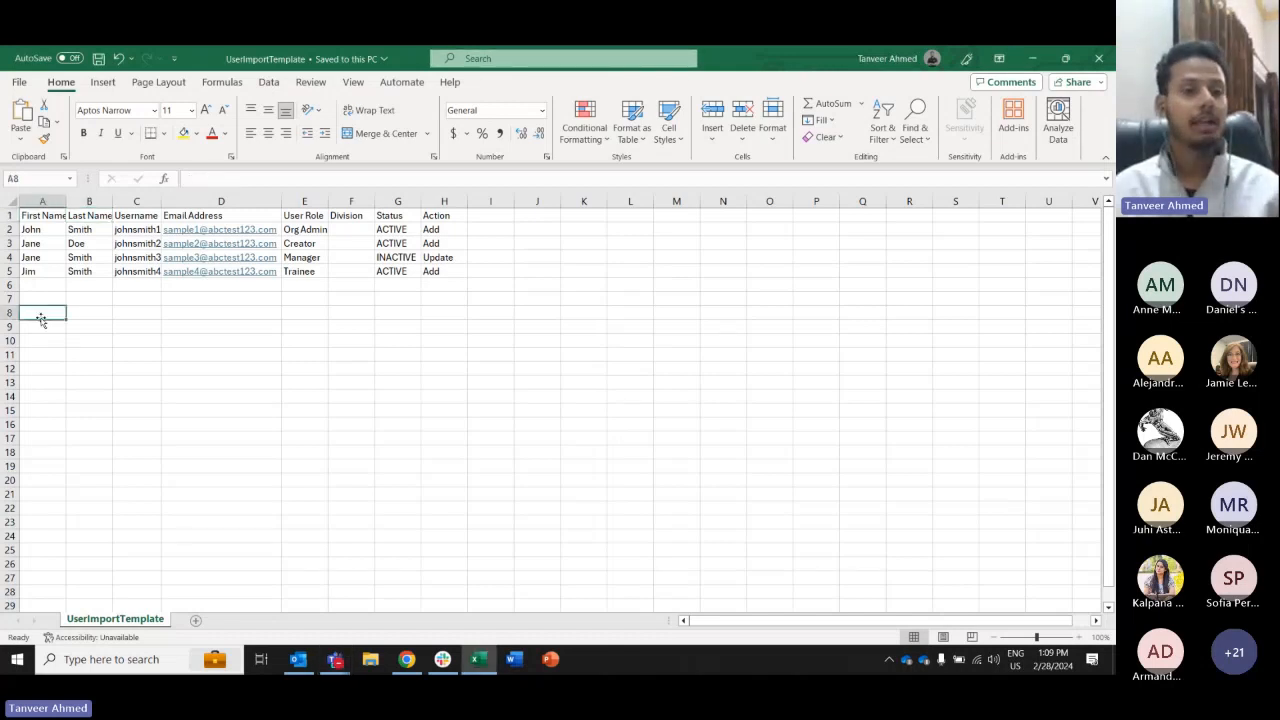
left_click(40, 231)
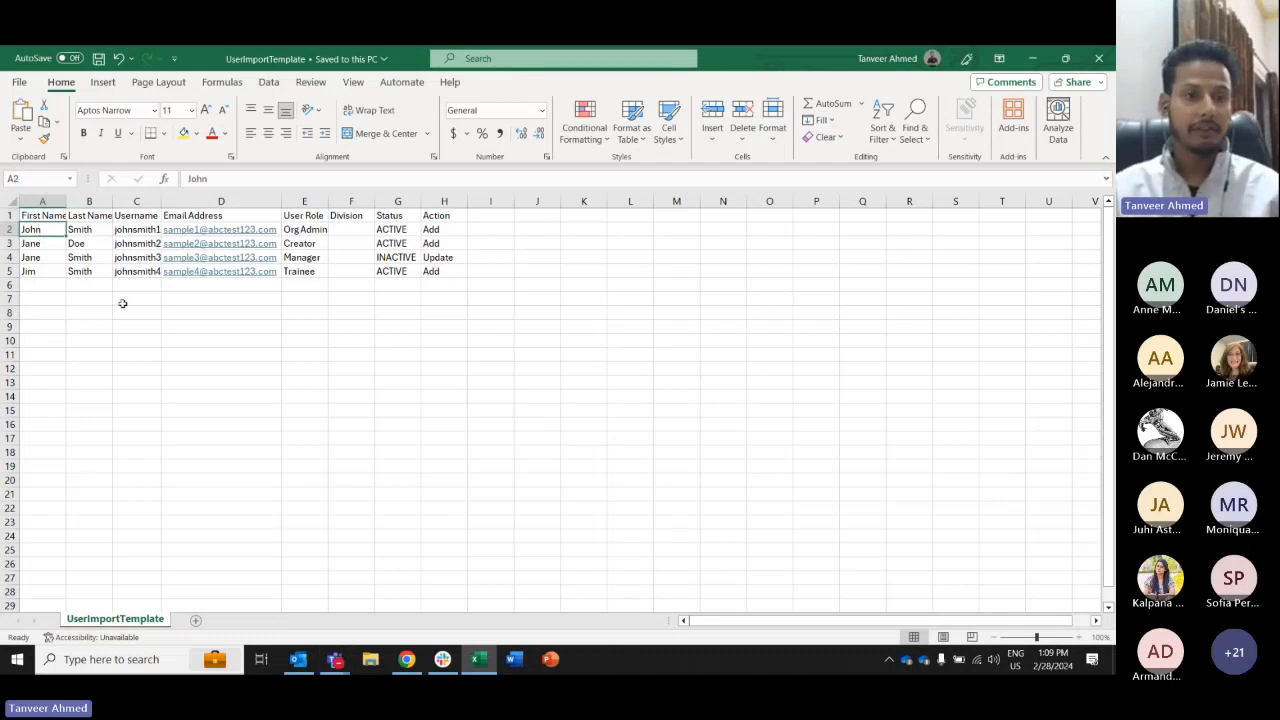
key("Right")
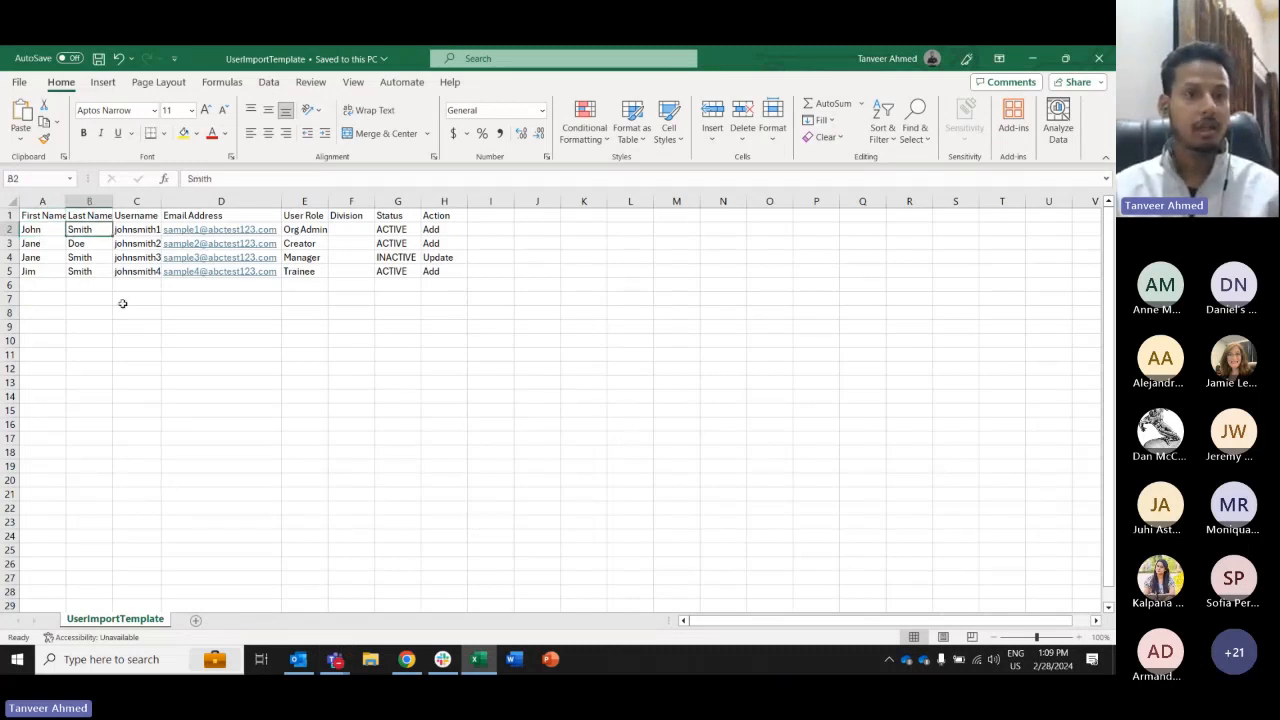
key("Right")
key("Right")
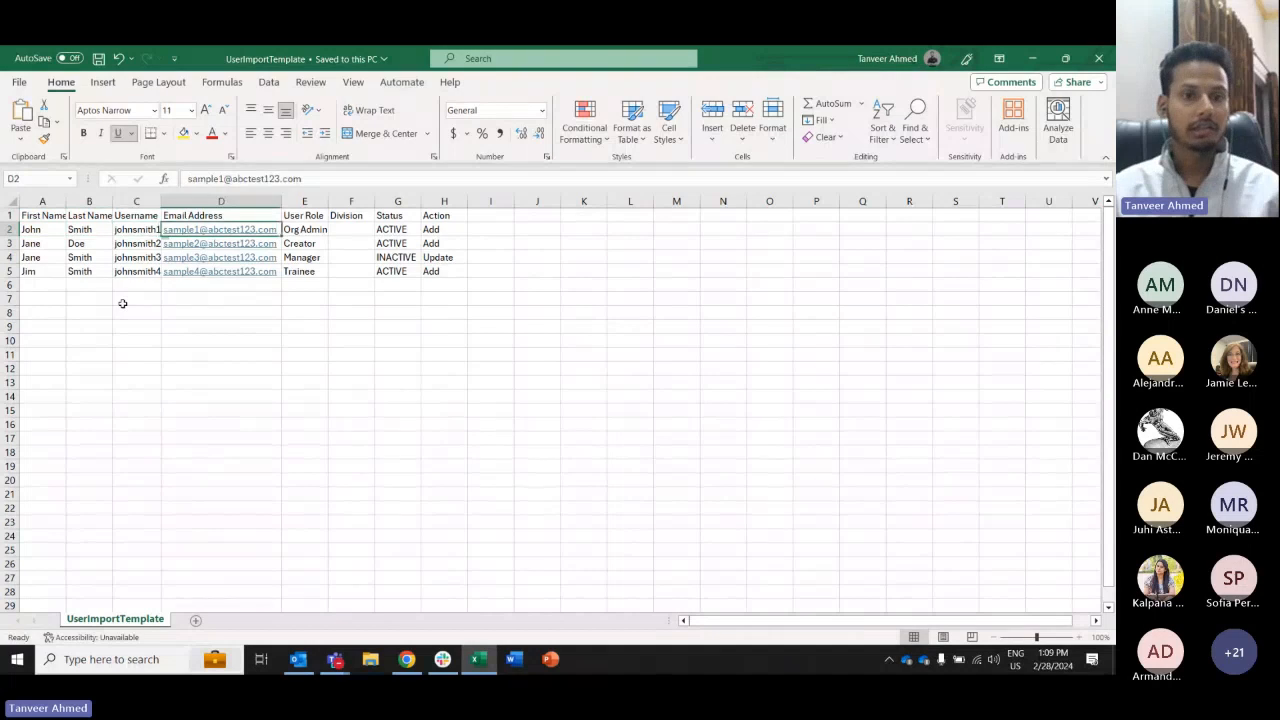
- Examine each sample role in the User Role column, from E2 down to E5
key("Right")
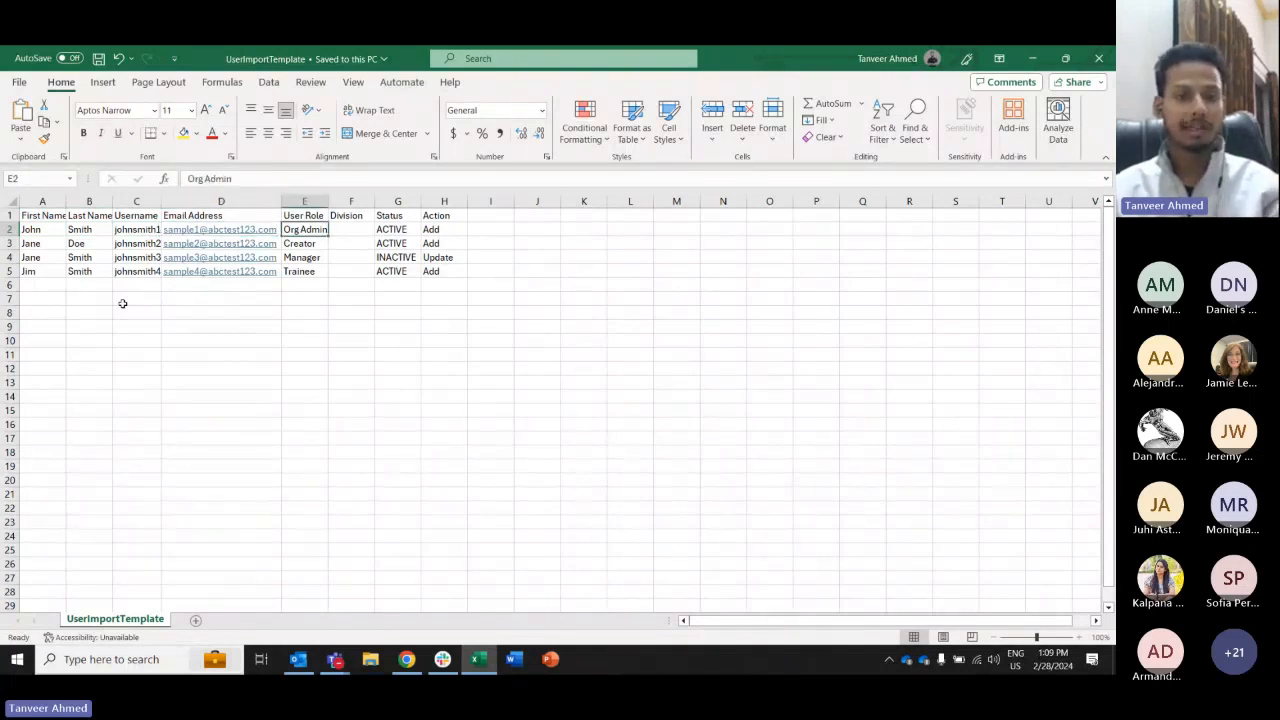
key("shift+Down")
key("shift+Down")
key("shift+Down")
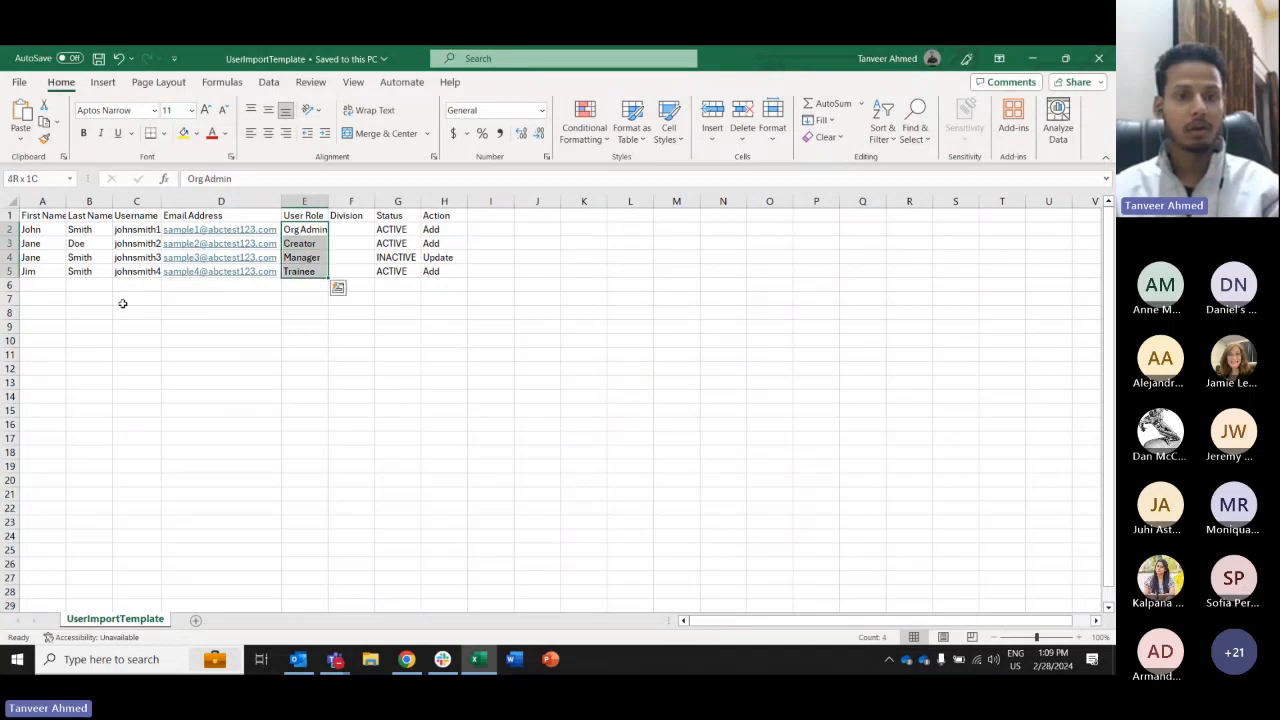
key("Down")
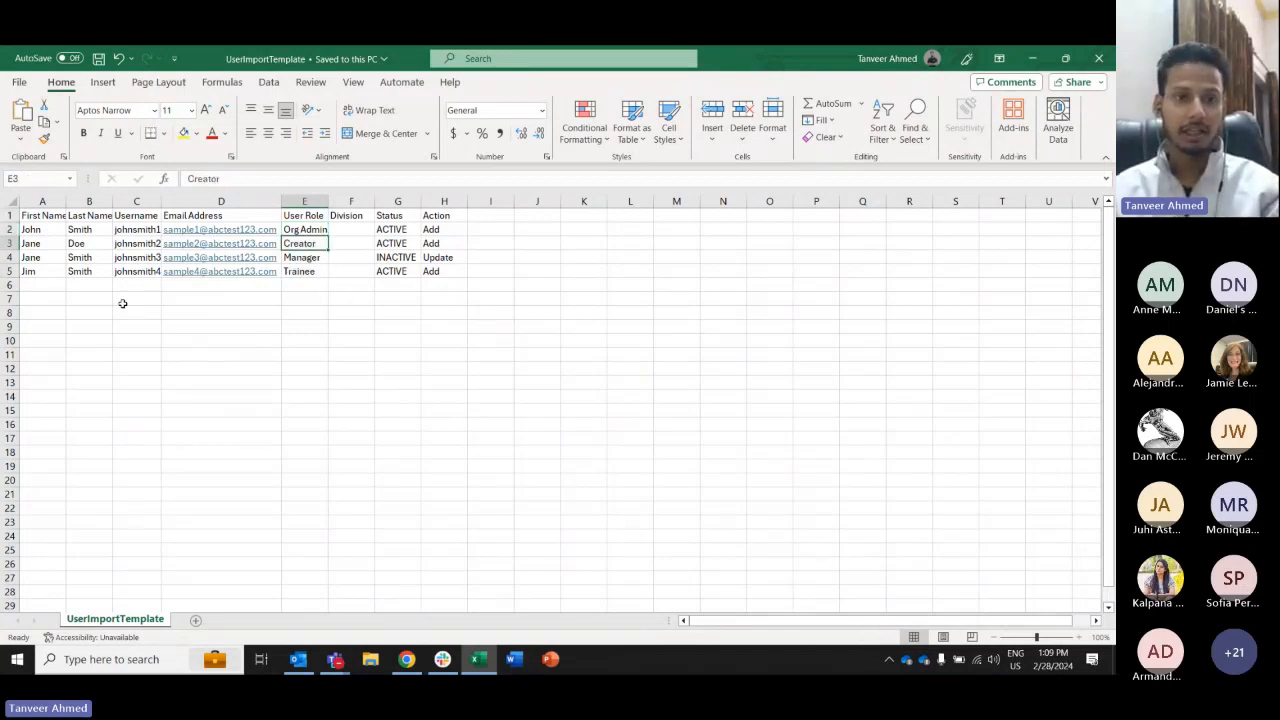
key("Down")
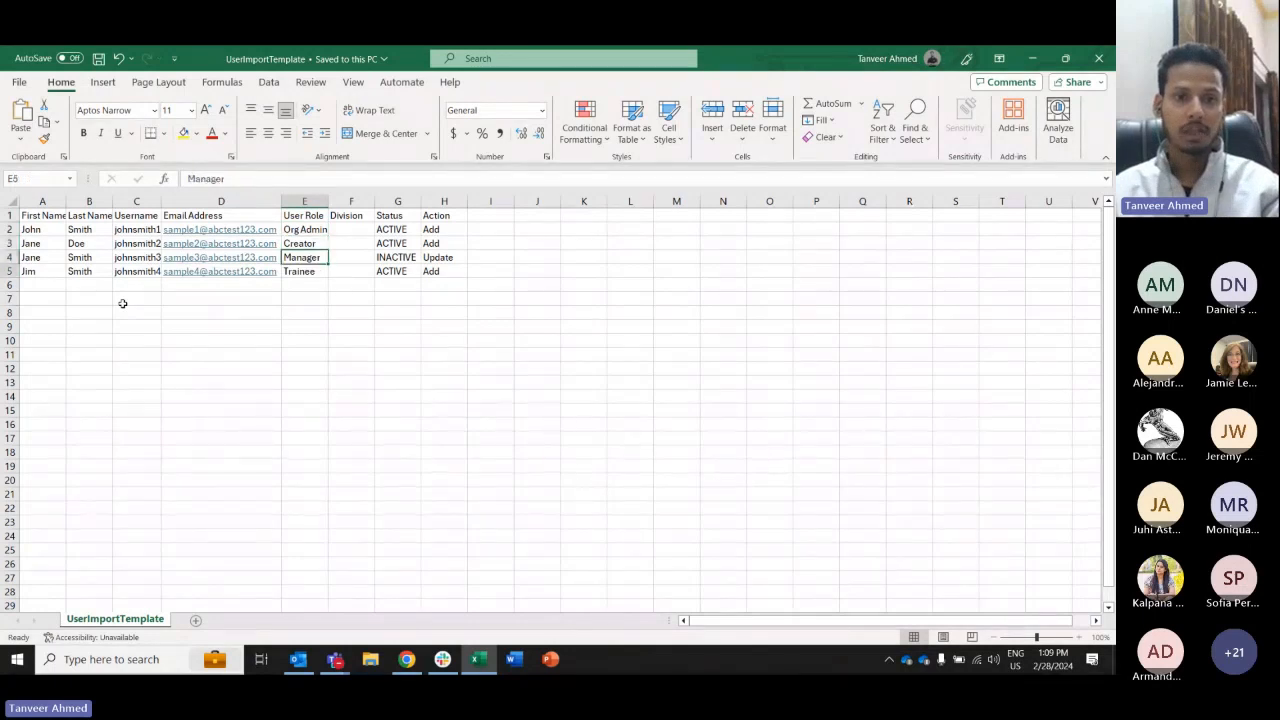
key("Down")
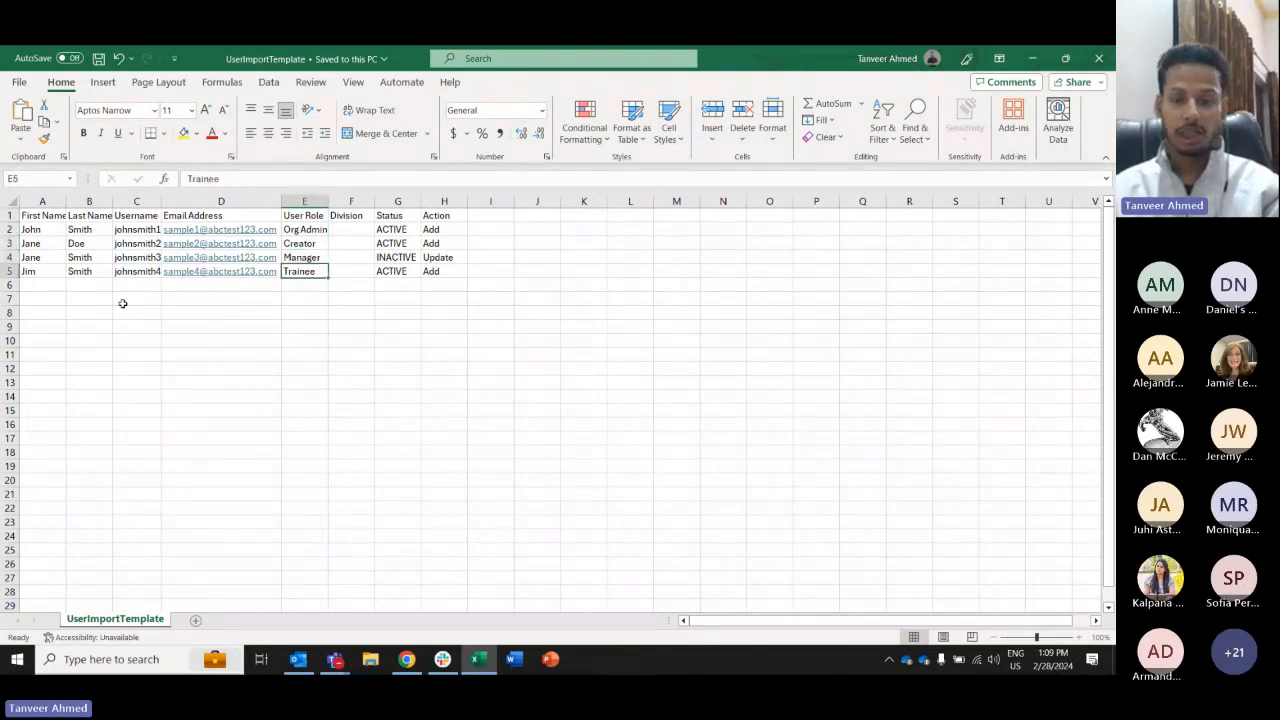
key("Up")
key("Up")
key("Up")
- Examine the Division, Status and Action columns of the import template
key("Right")
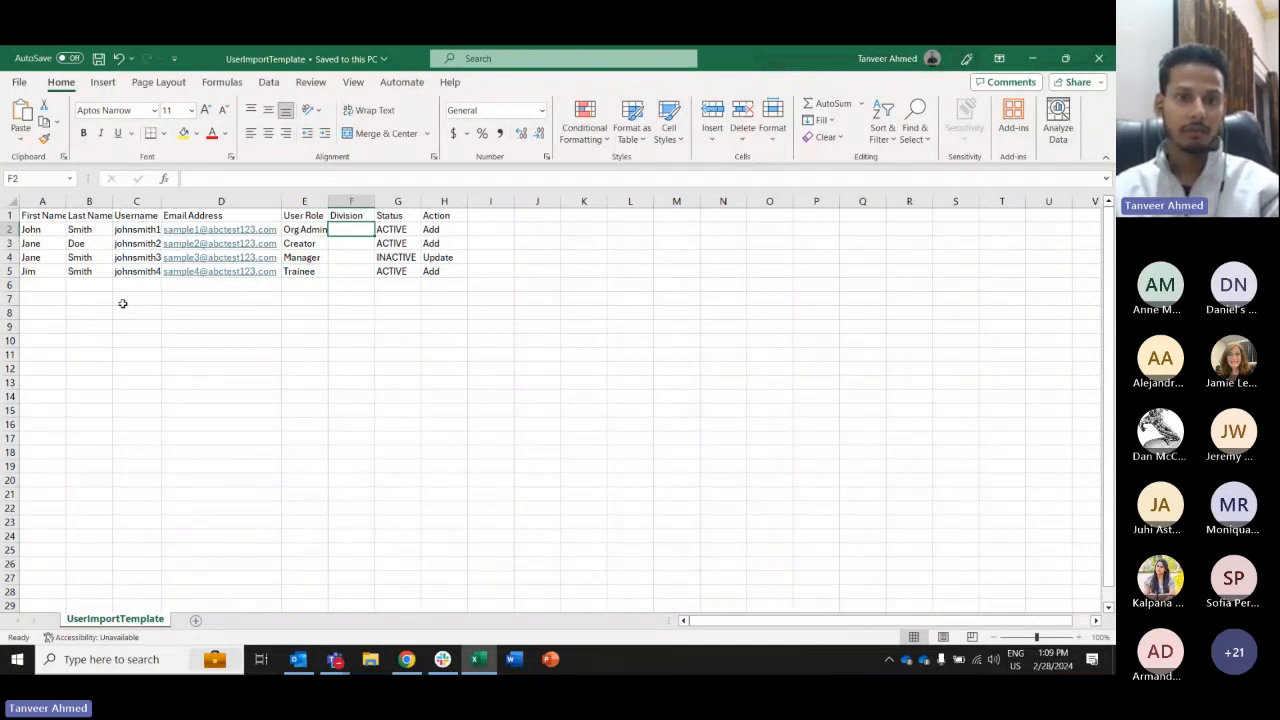
key("Right")
key("Up")
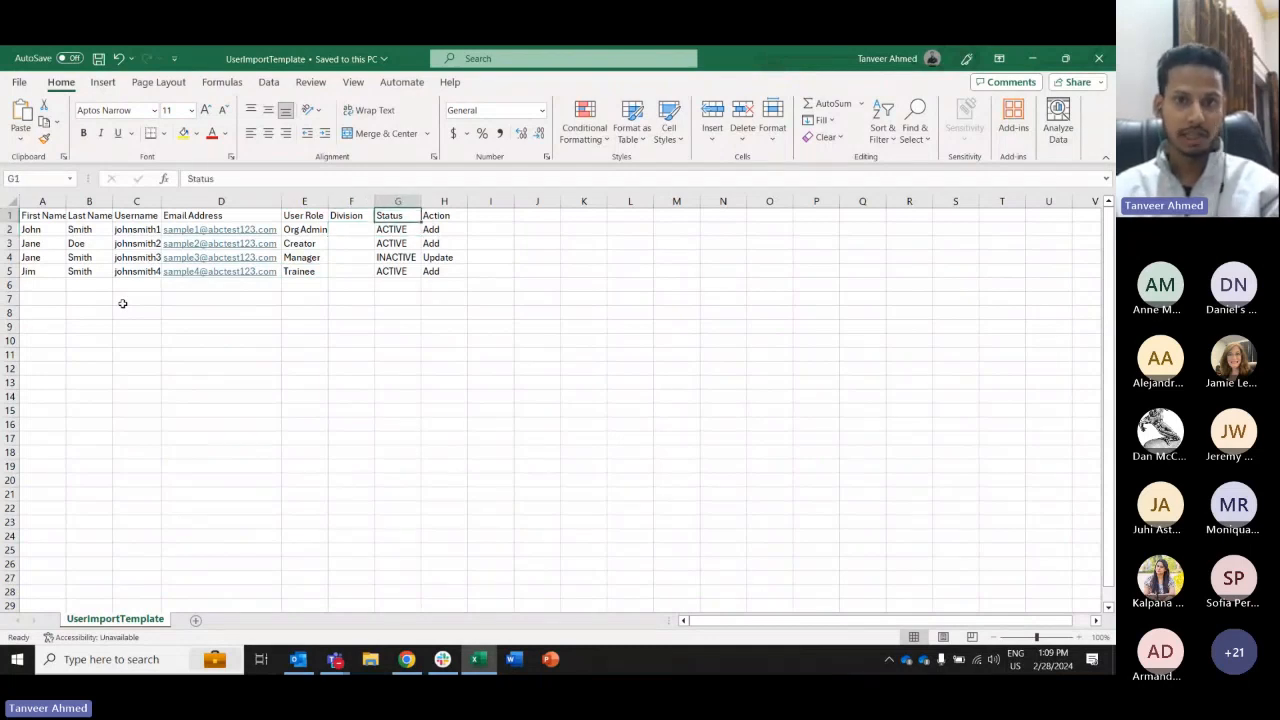
key("Right")
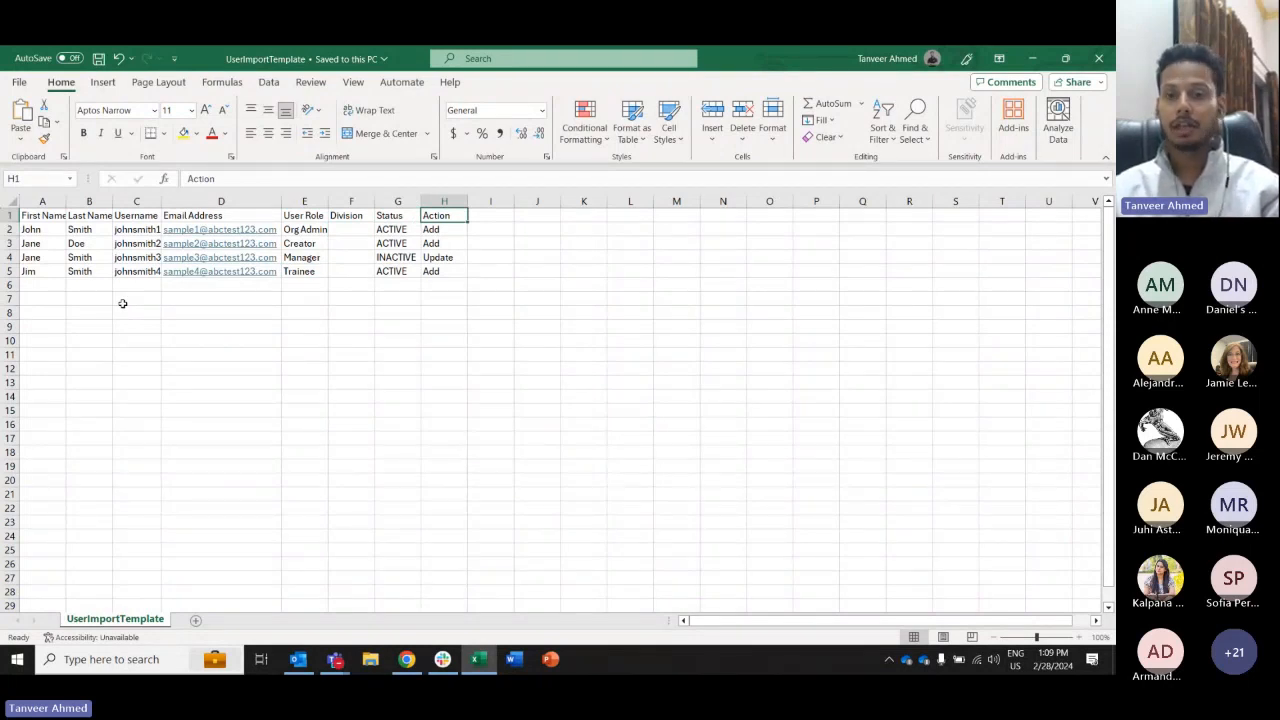
key("Down")
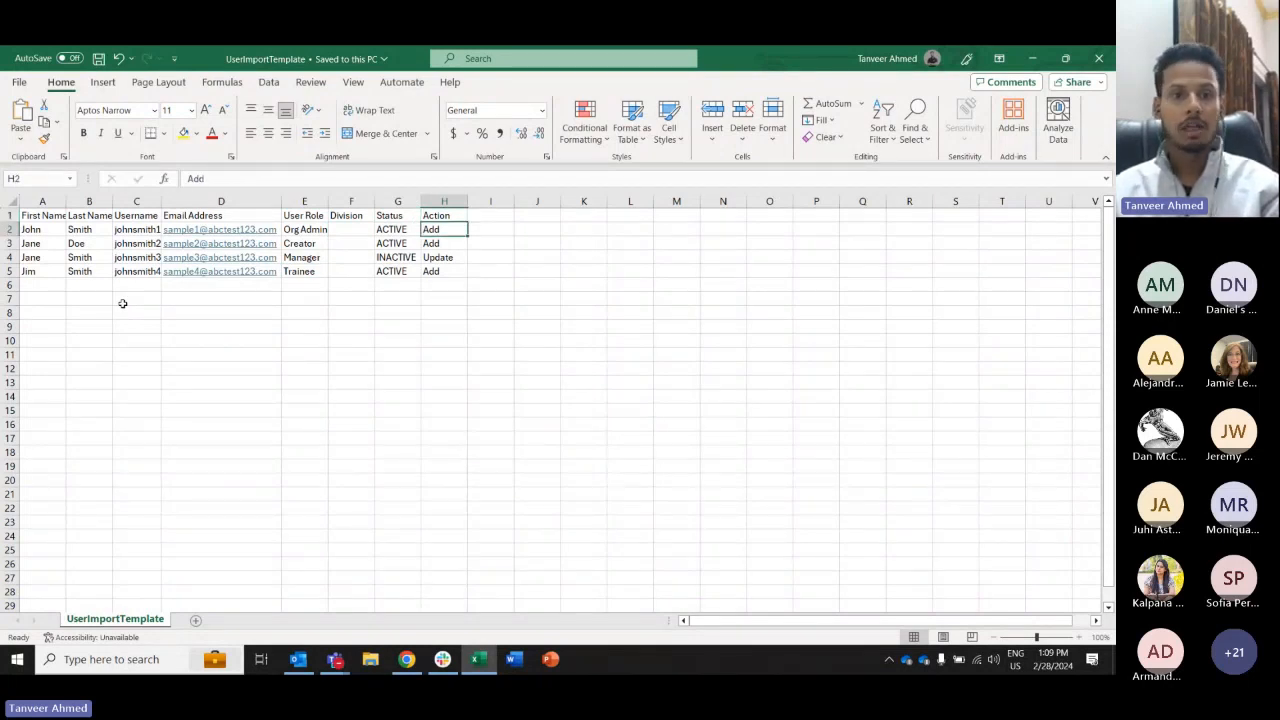
key("Left")
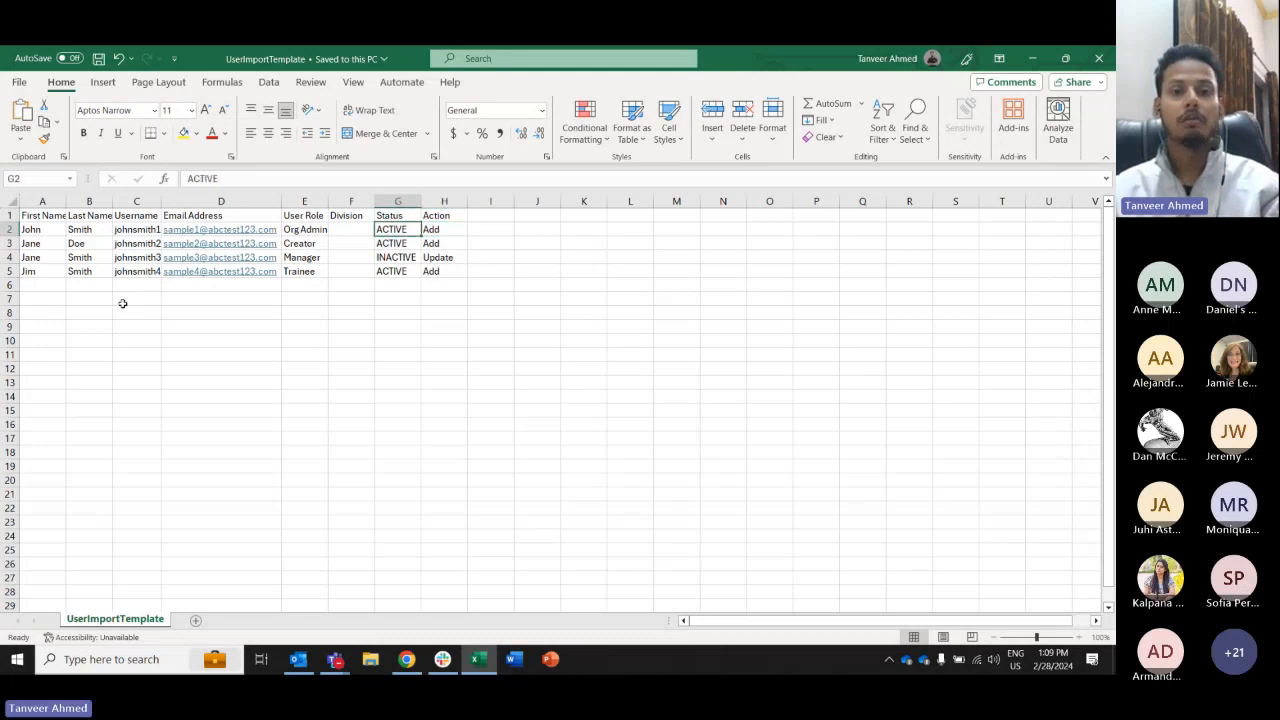
- Examine how Status and Action pair up in row 2 and row 4 of the import template
key("shift+Right")
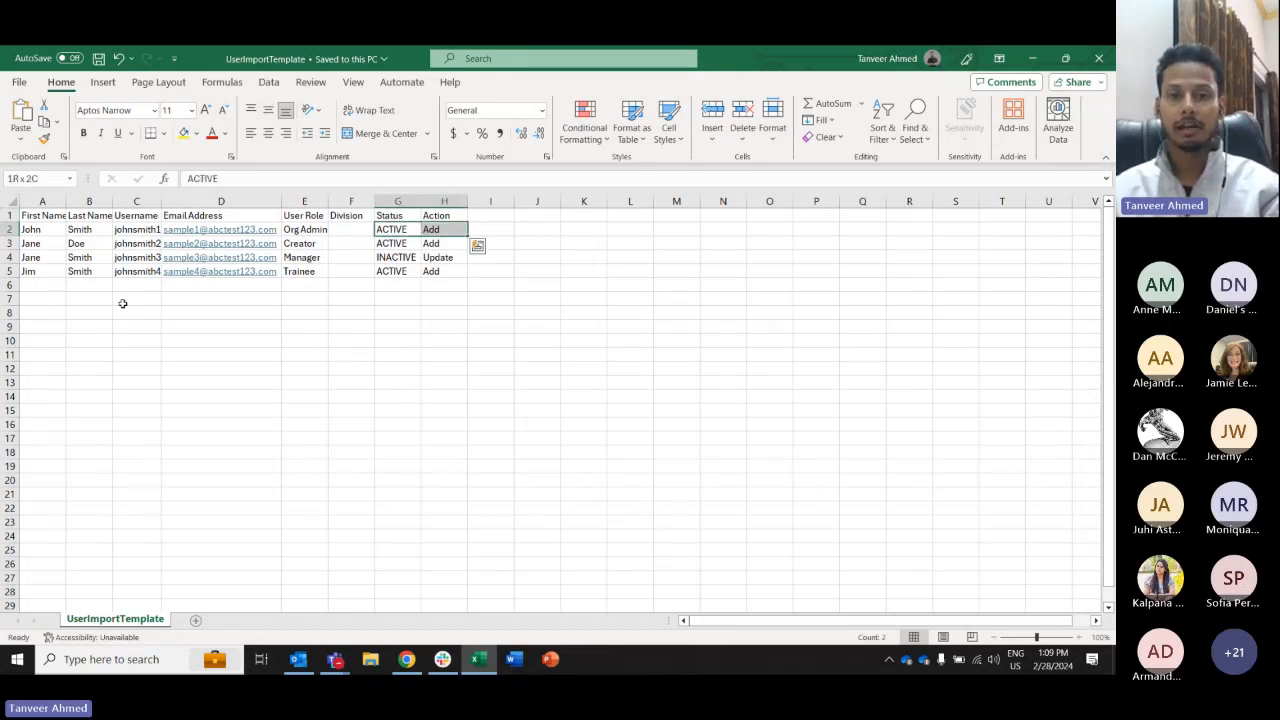
key("Left")
key("Right")
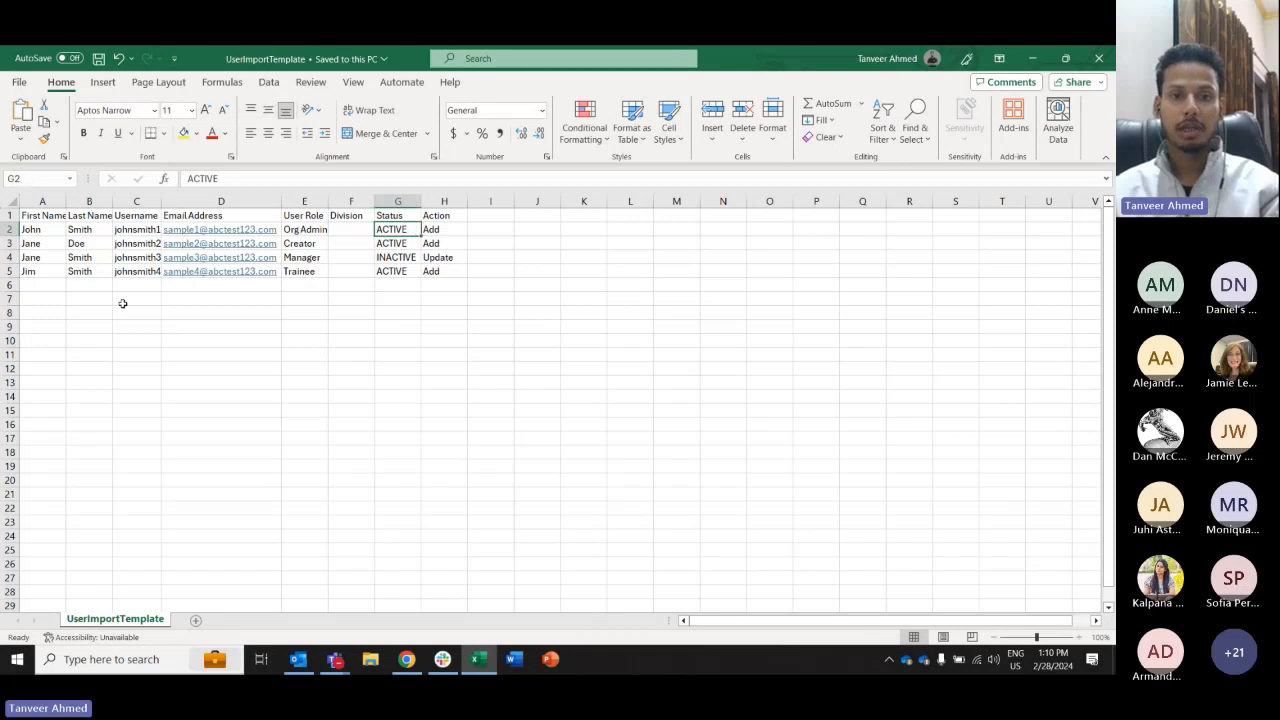
key("Right")
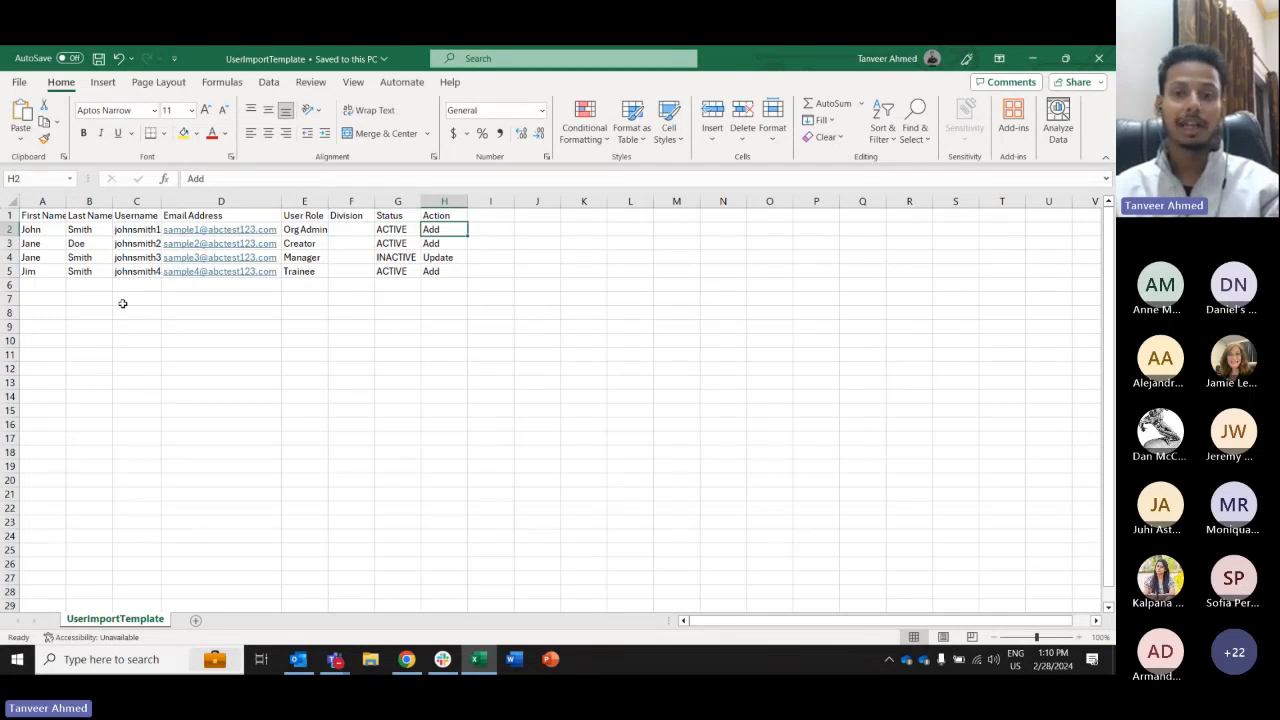
key("Down")
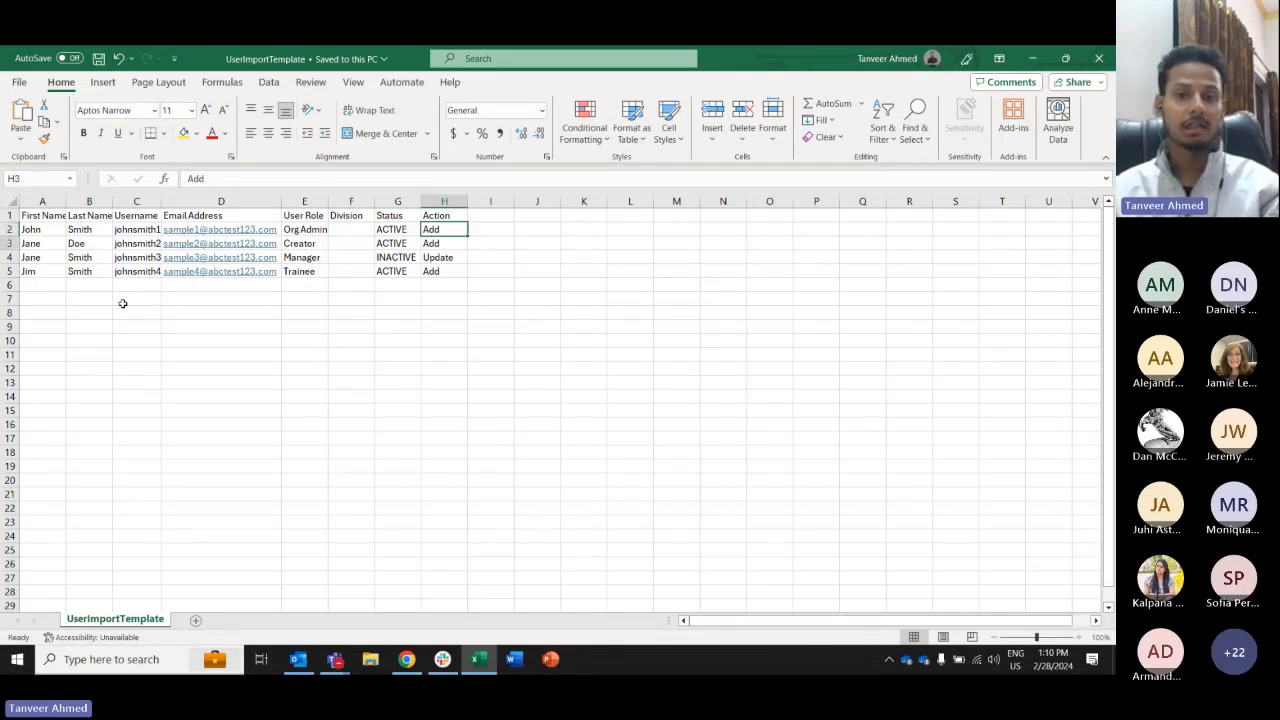
key("Down")
key("Left")
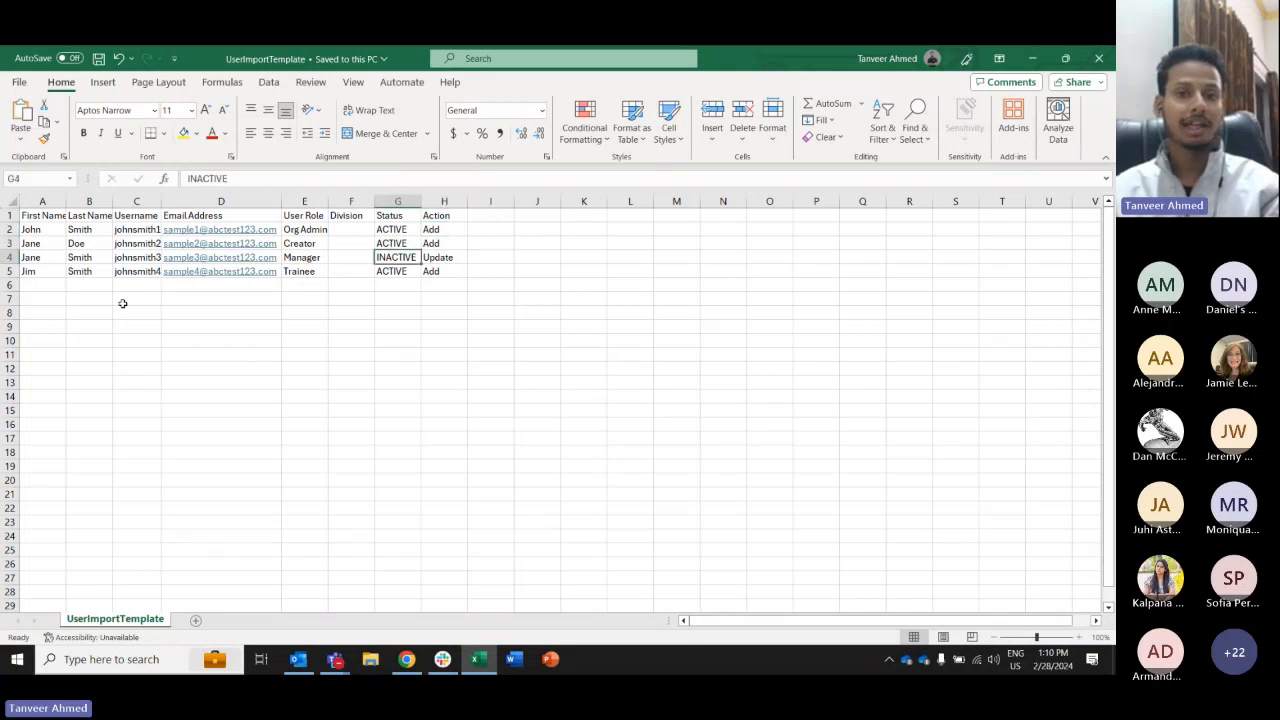
key("shift+Right")
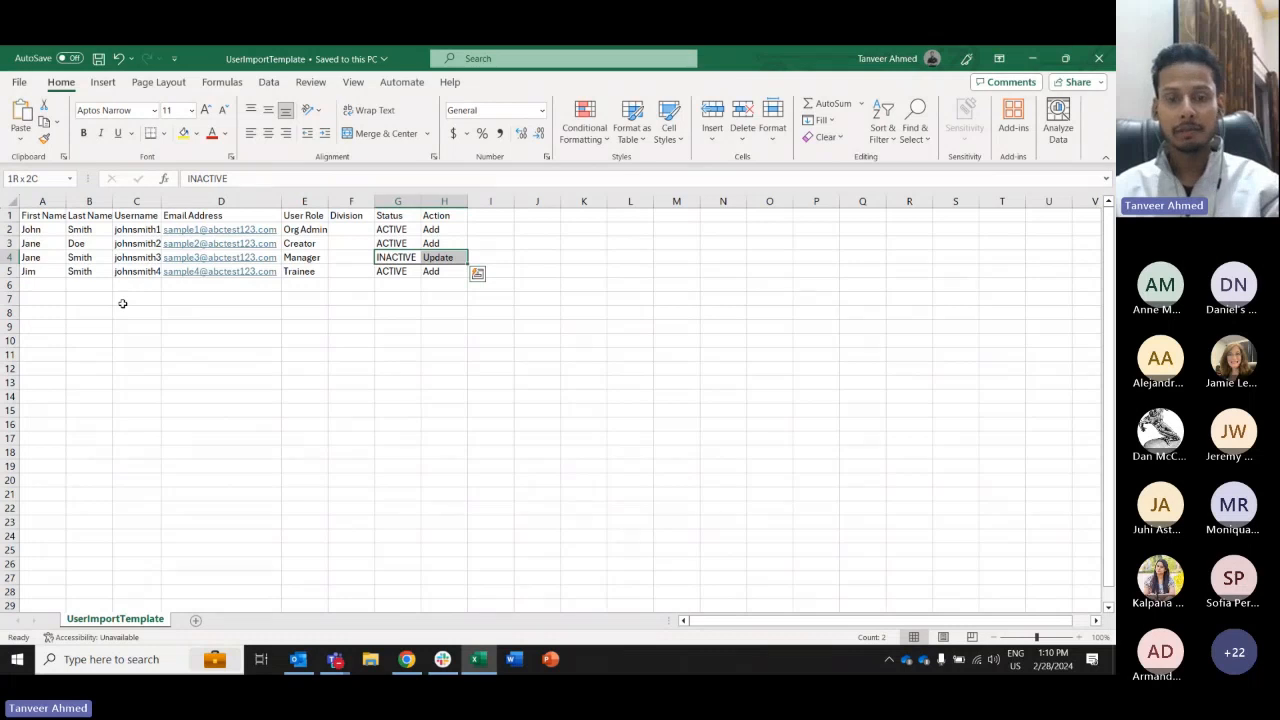
key("Right")
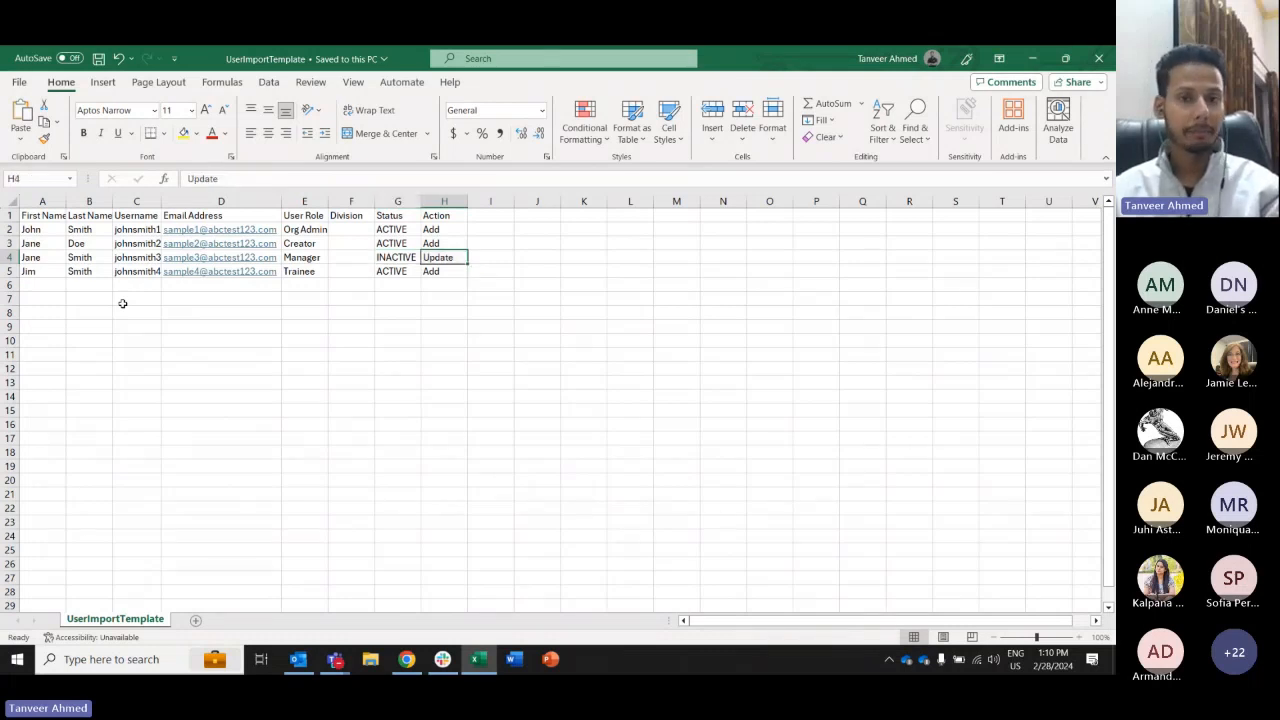
- Review the Action and Status entries in rows 3 and 4, followed by the column headers from Status back to Last Name
key("Up")
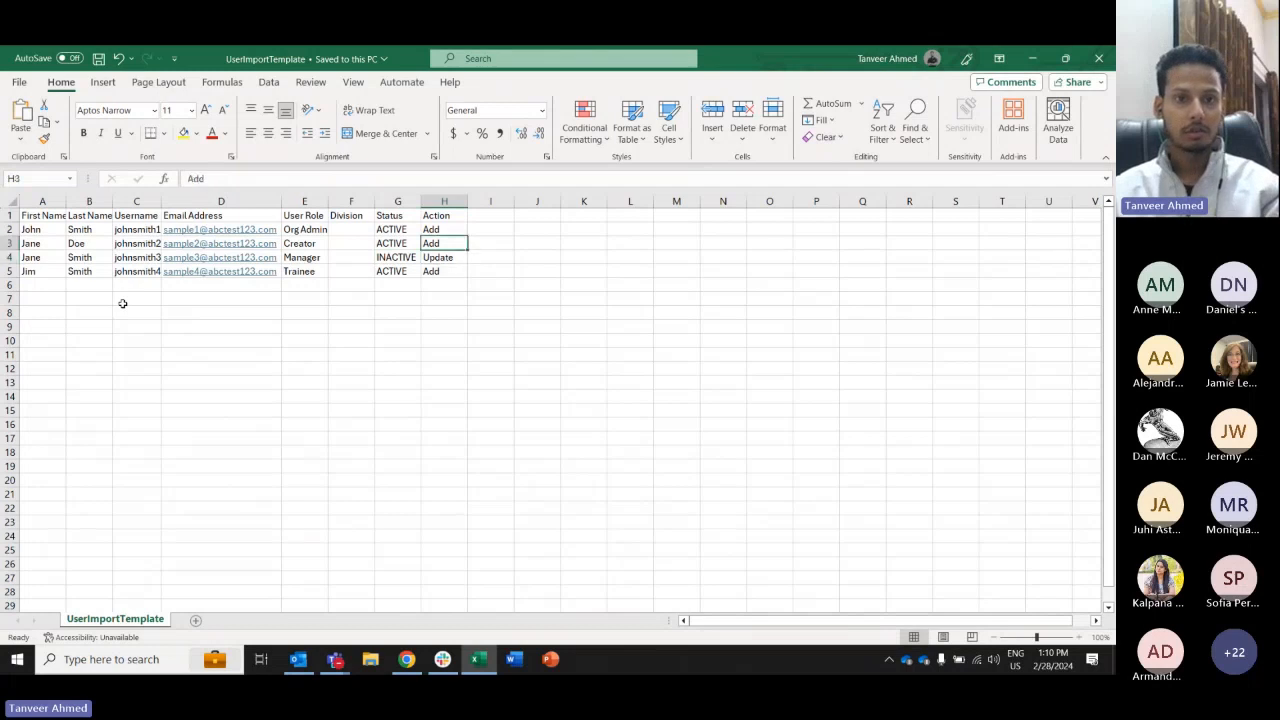
key("shift+Down")
key("Left")
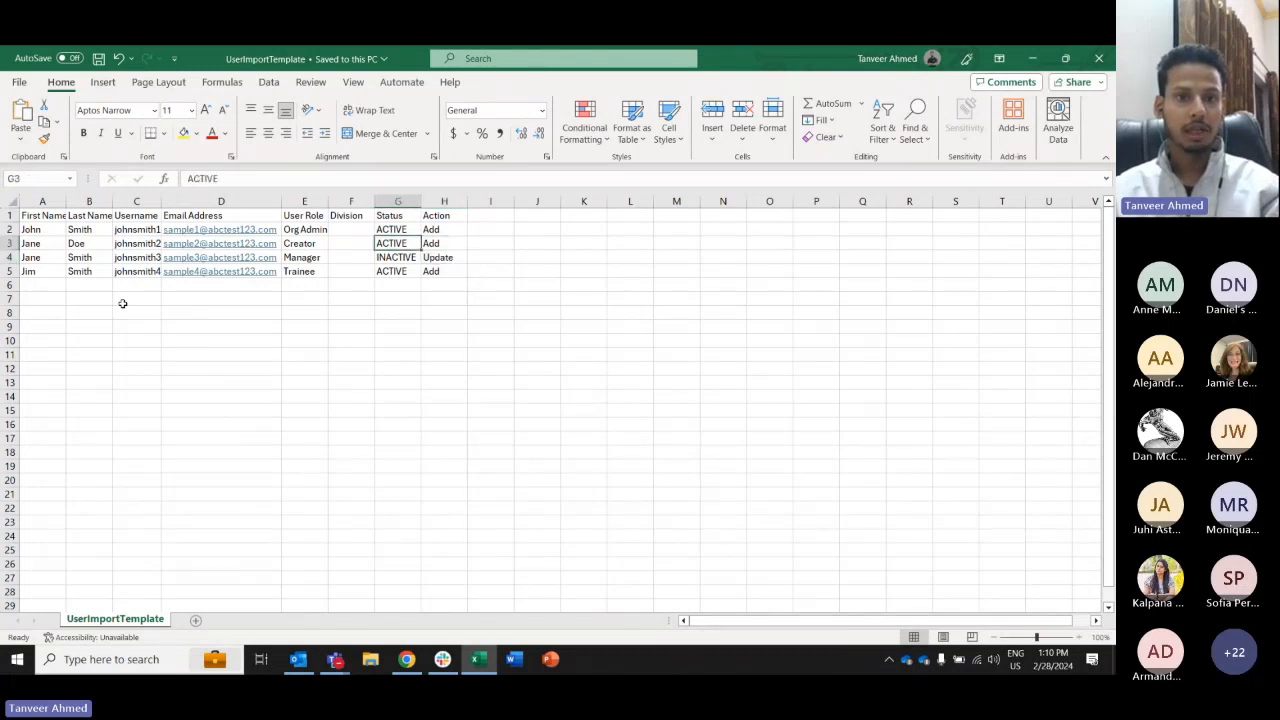
key("shift+Down")
key("Up")
key("Up")
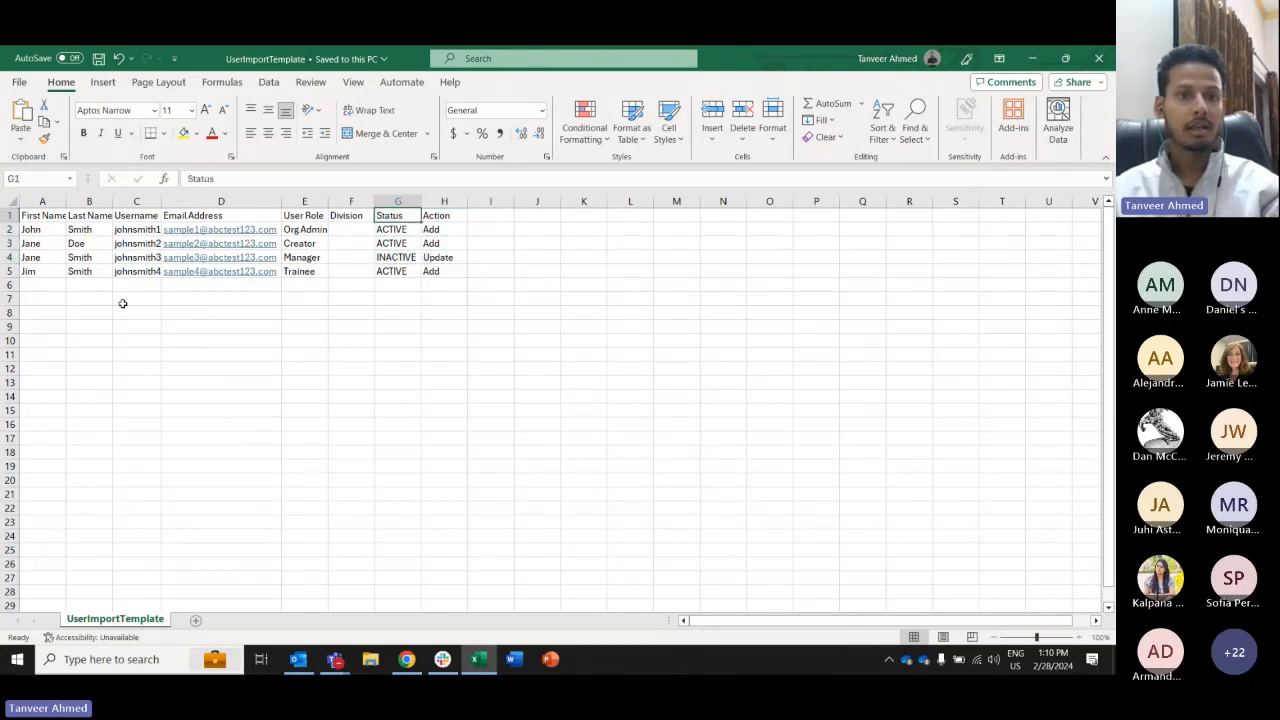
key("Left")
key("Left")
key("Left")
key("Left")
key("Left")
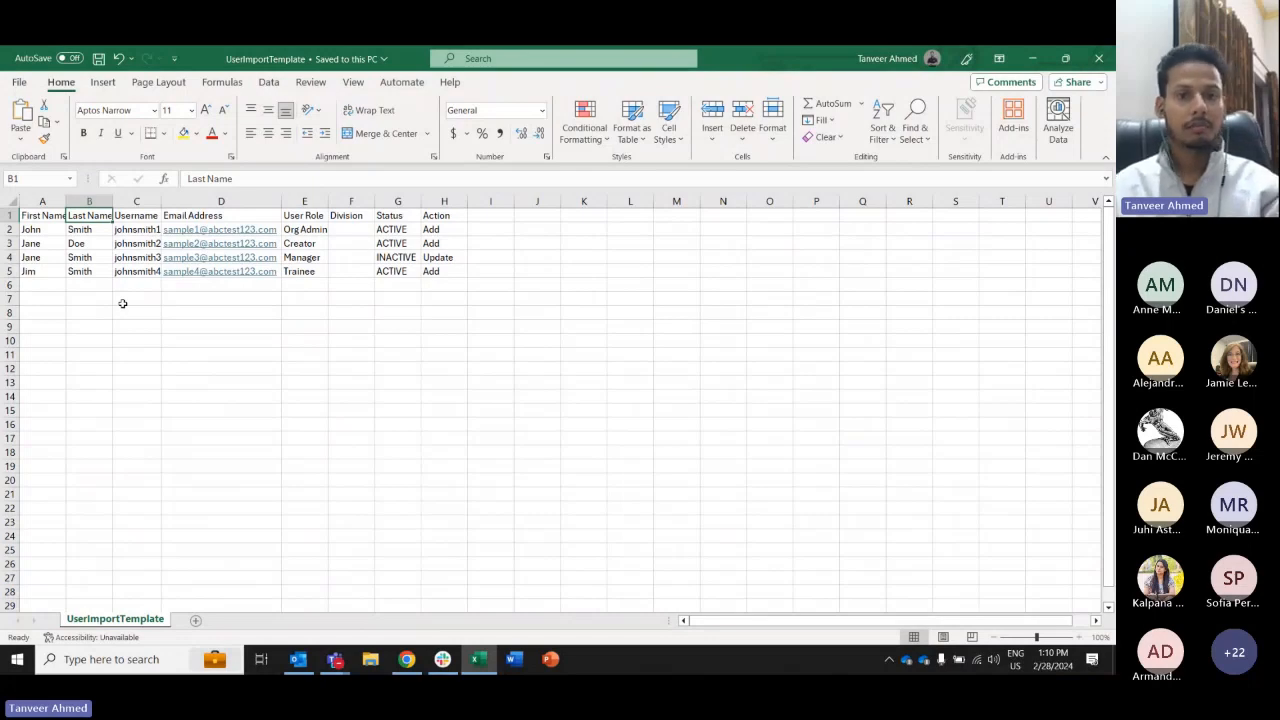
- Switch to SymTrain in Chrome, choose the user import CSV file for batch upload and run the import
key("alt+Tab")
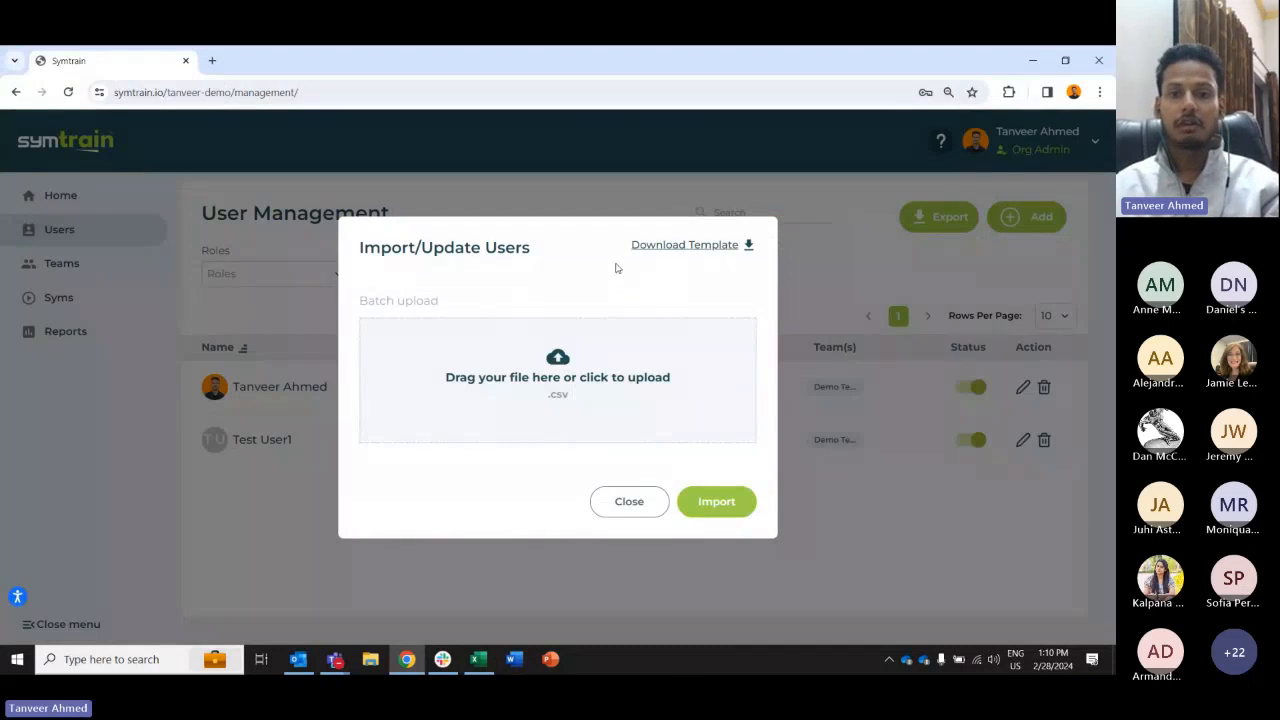
left_click(543, 349)
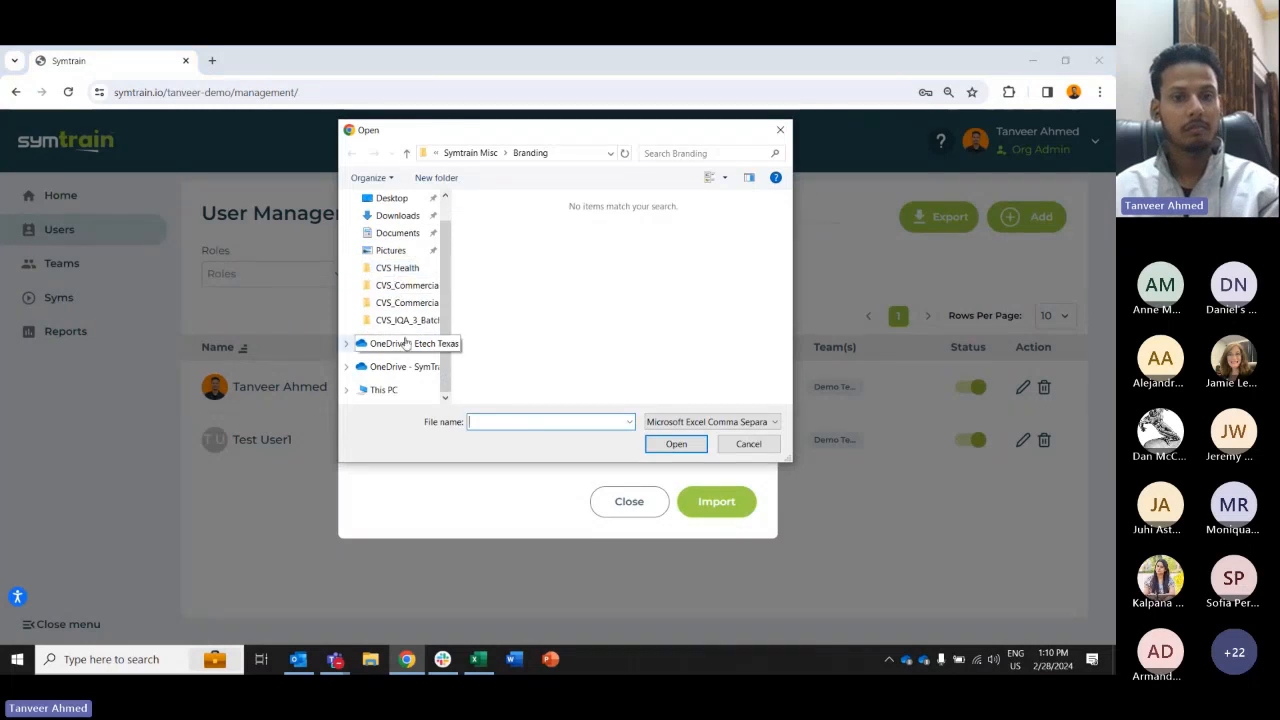
scroll(396, 294, "up", 1)
left_click(399, 234)
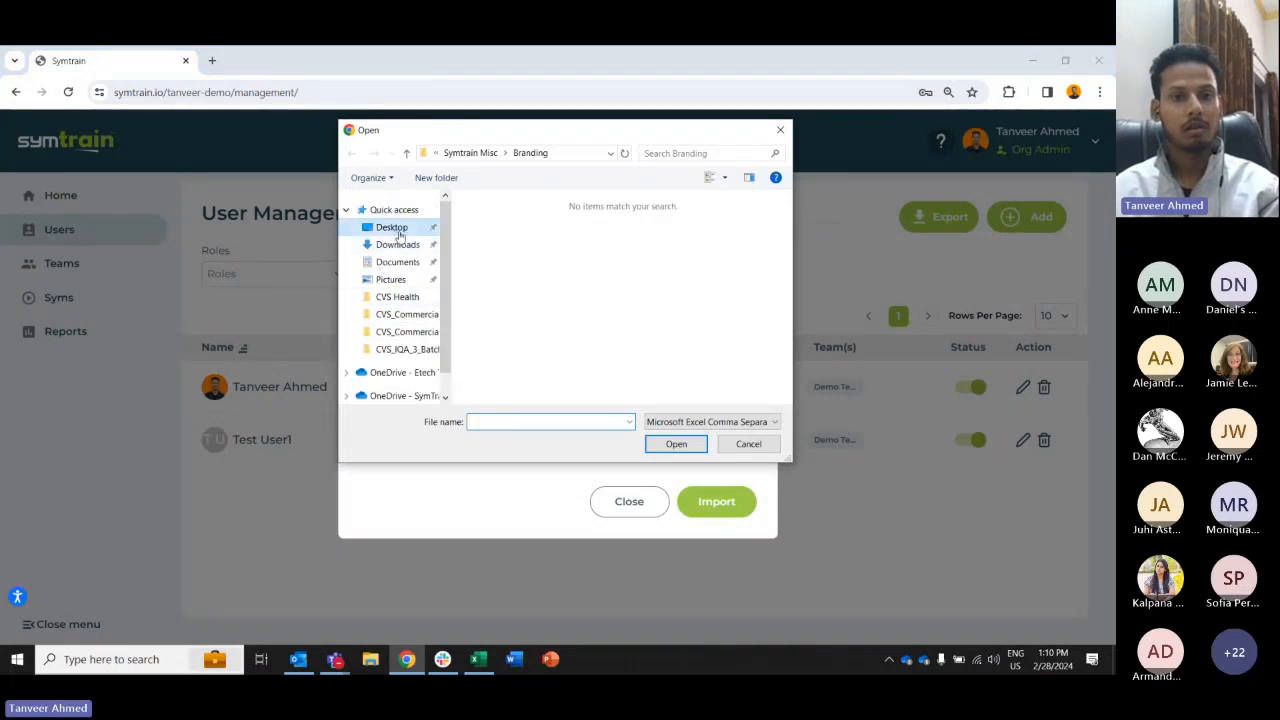
left_click(505, 237)
left_click(672, 446)
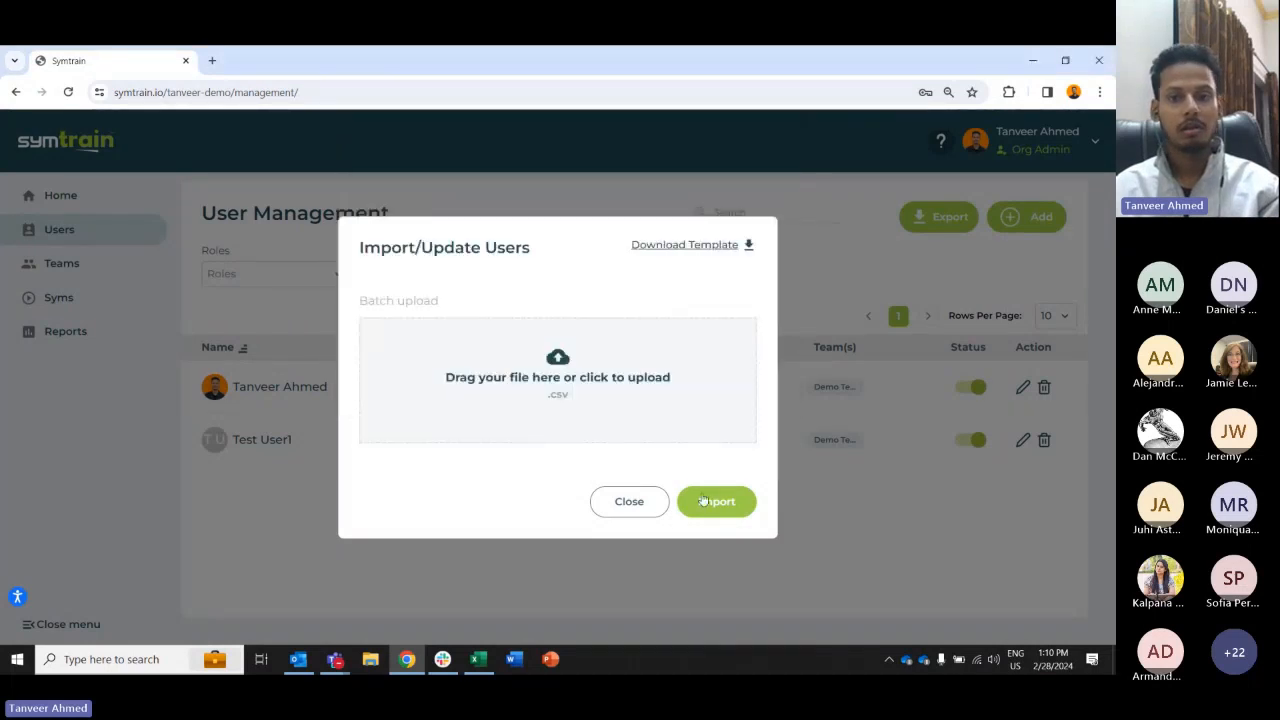
left_click(712, 502)
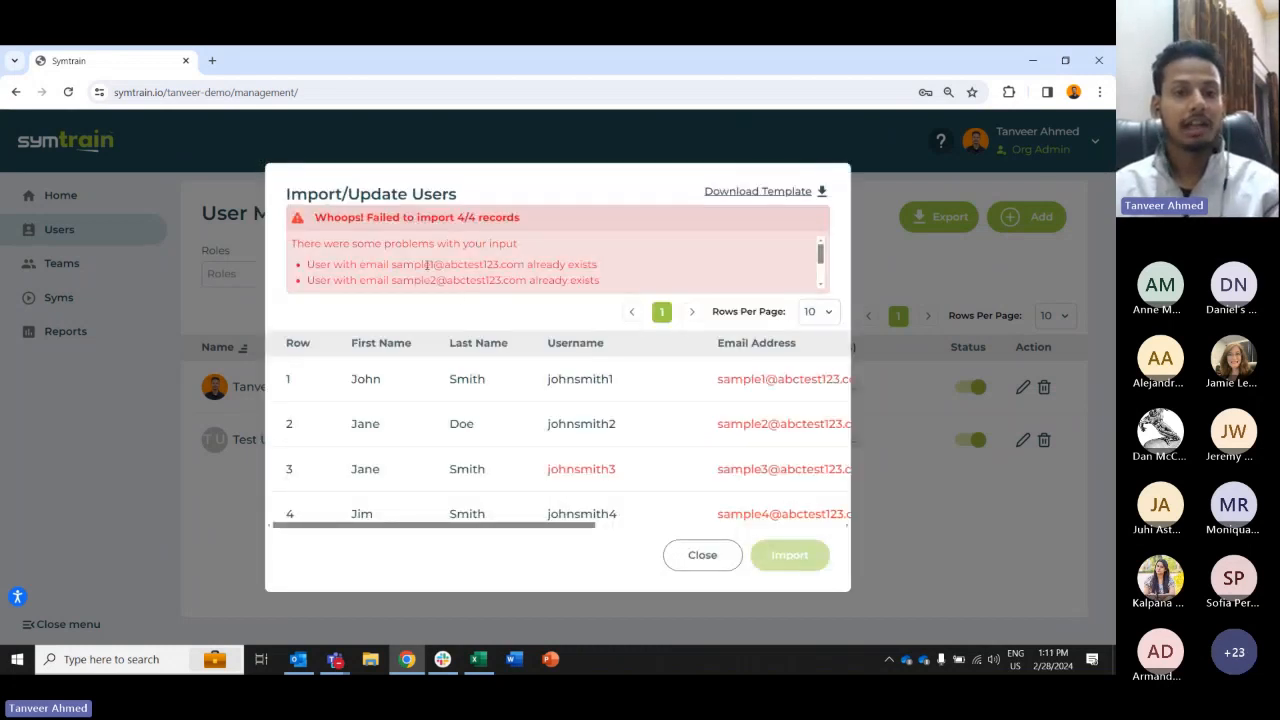
- Examine the email addresses in the first import errors and the Status and Action of the Manager record in the preview table
left_click_drag(391, 264, 470, 280)
left_click(462, 271)
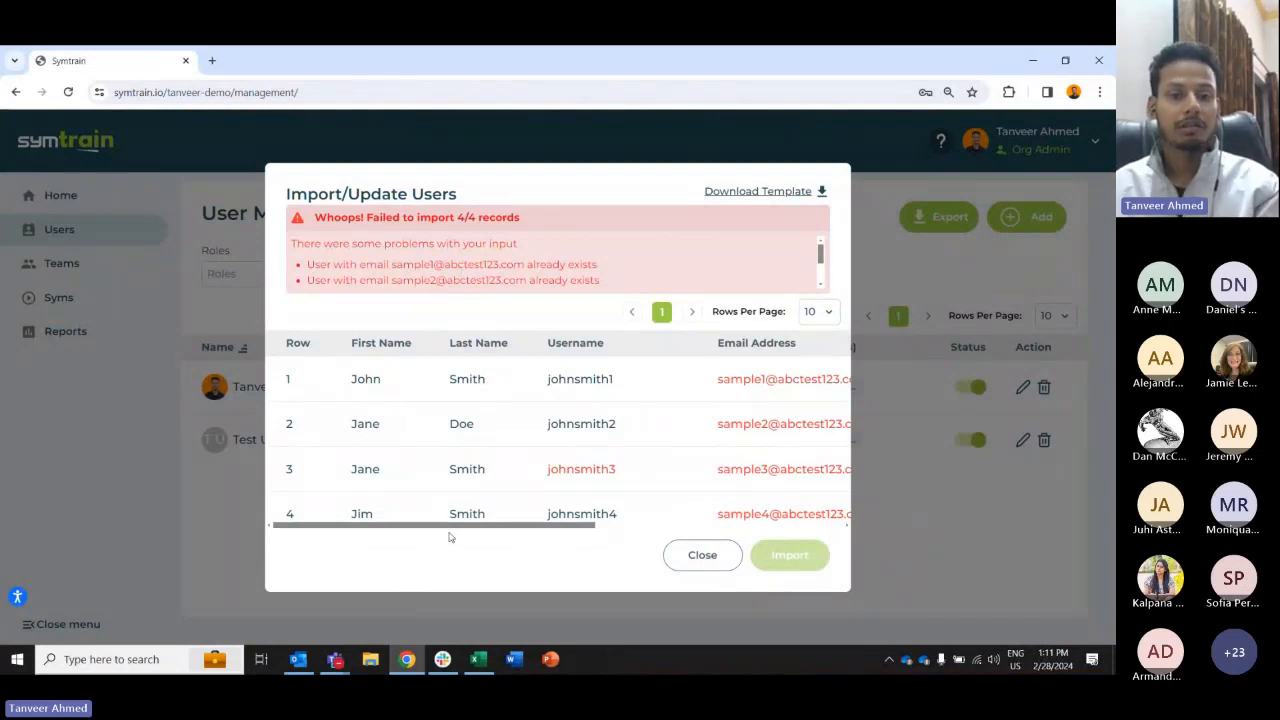
left_click_drag(457, 529, 734, 525)
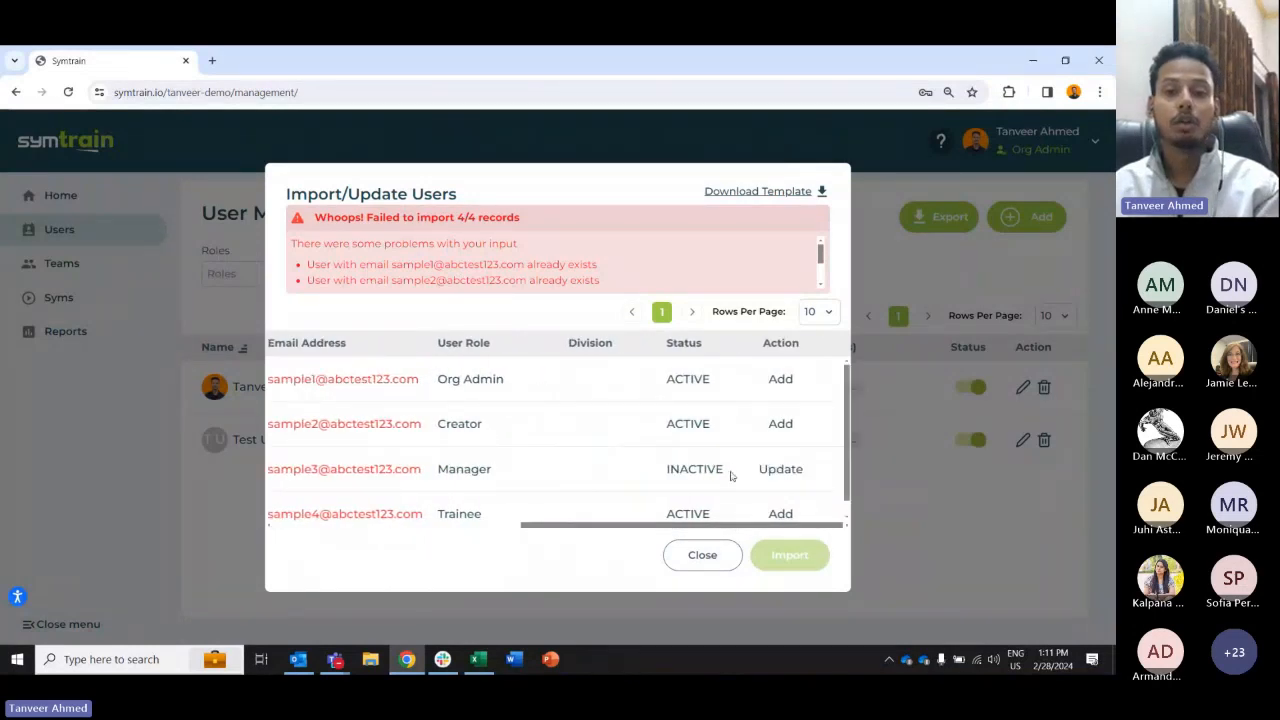
left_click_drag(666, 469, 808, 472)
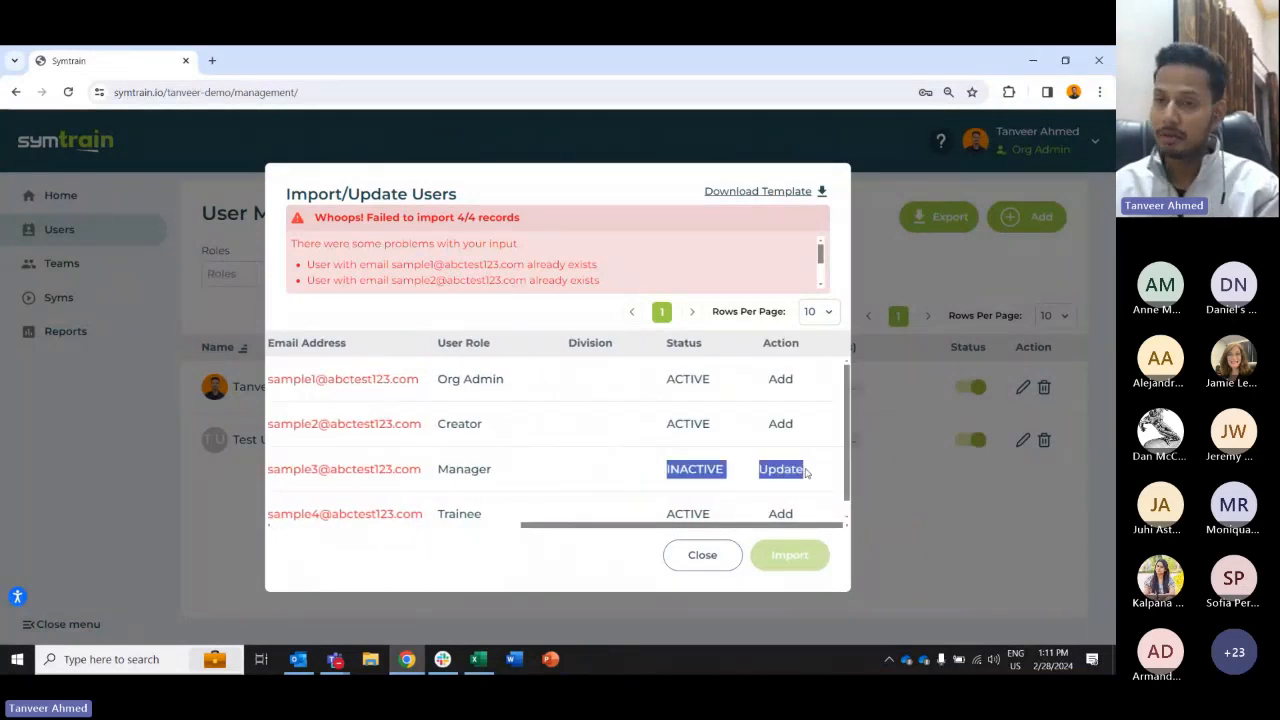
left_click(657, 517)
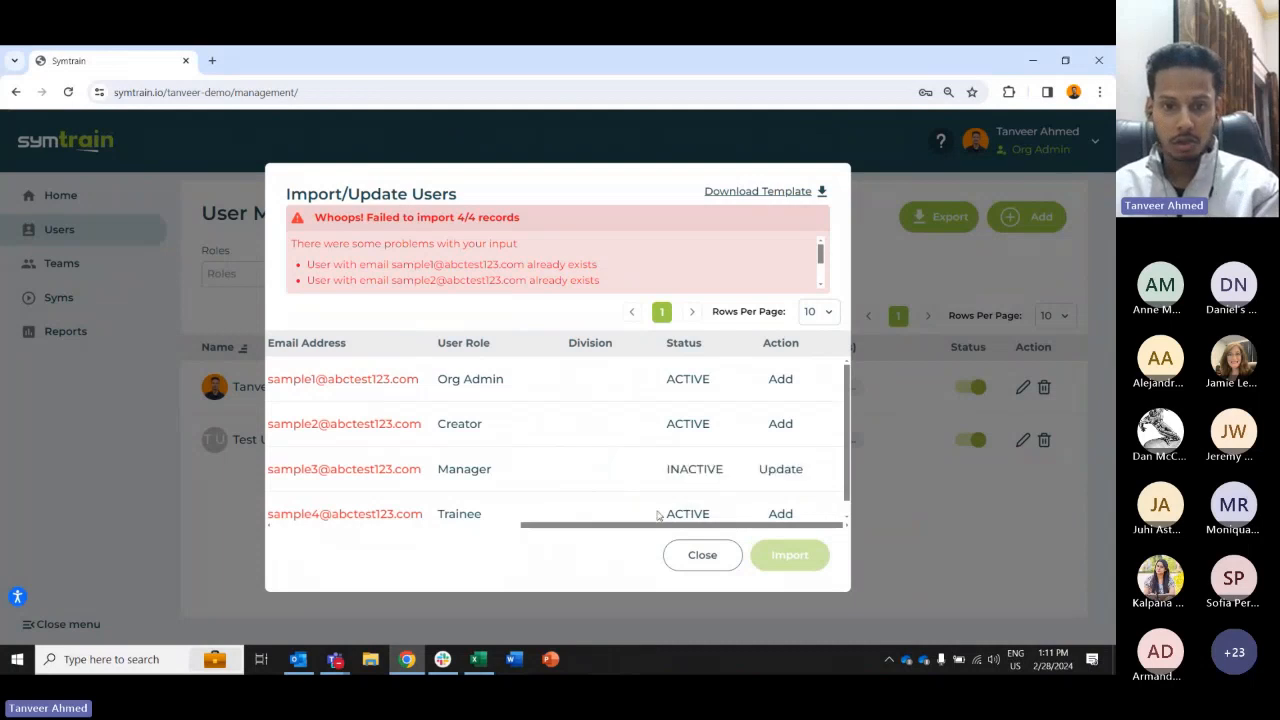
left_click_drag(634, 529, 337, 531)
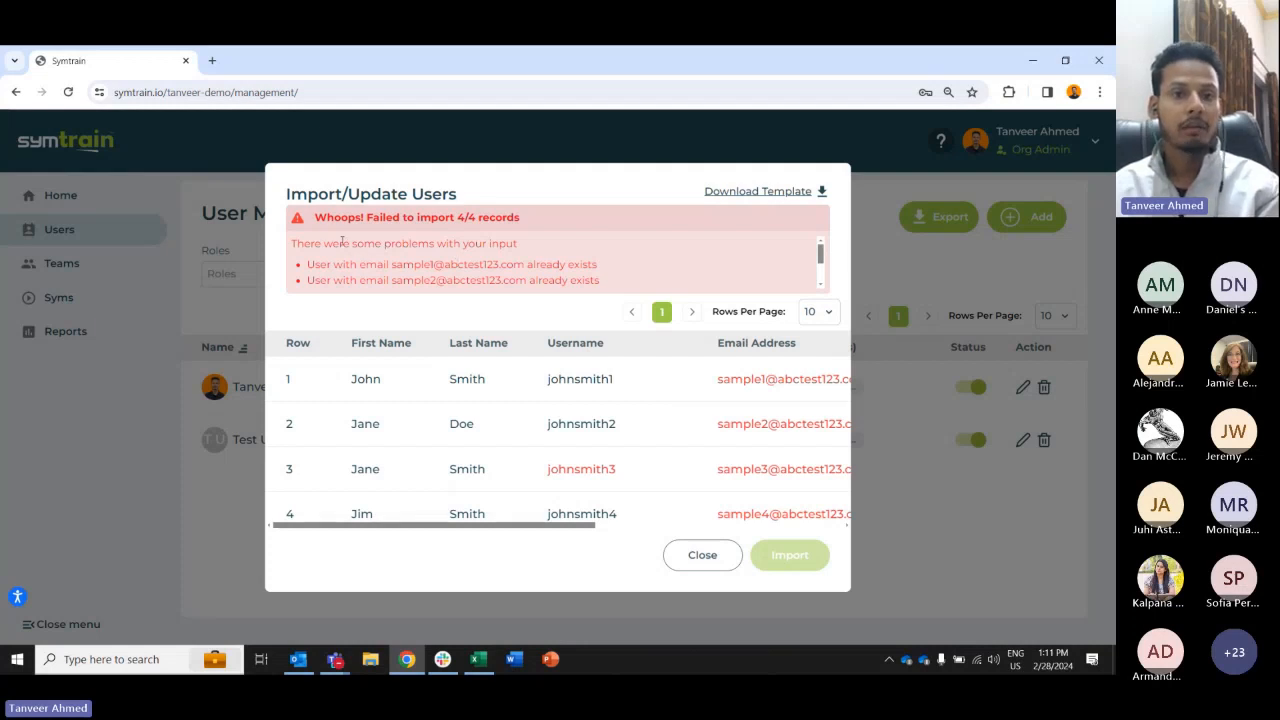
- Read the import error list from its opening line down to the error about the third record's username
left_click_drag(323, 244, 540, 254)
left_click(539, 253)
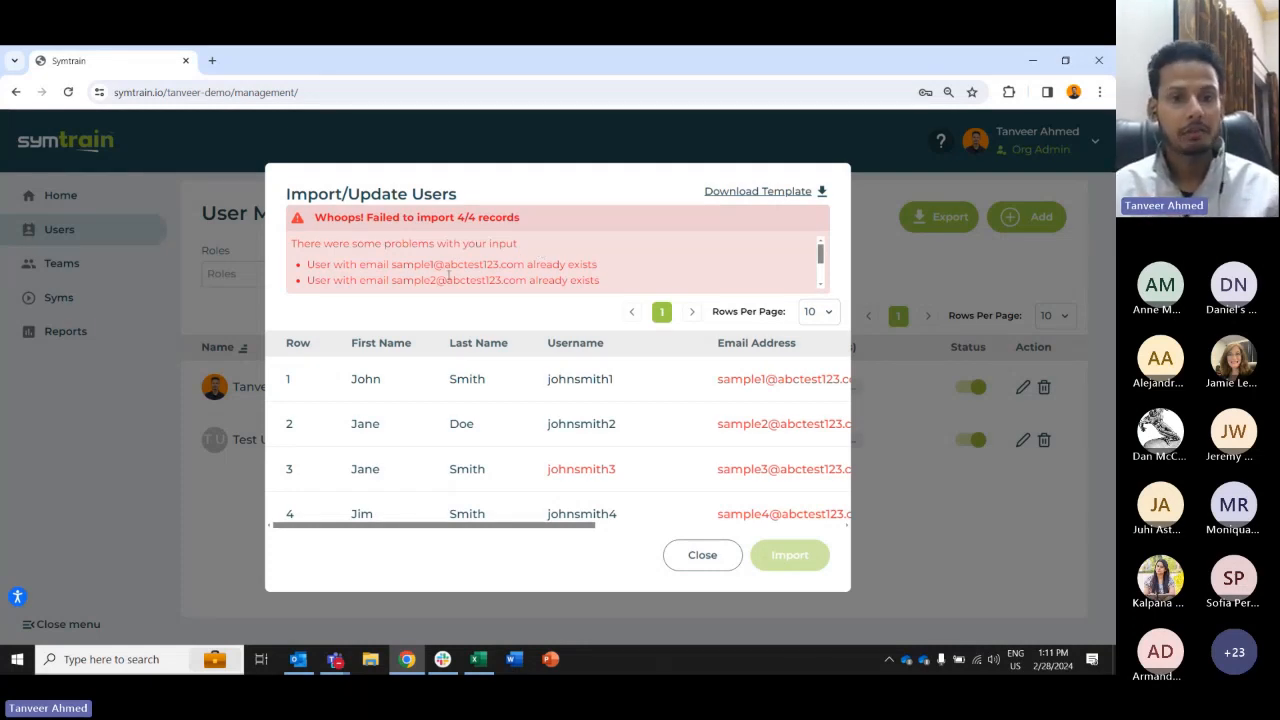
left_click_drag(322, 264, 603, 268)
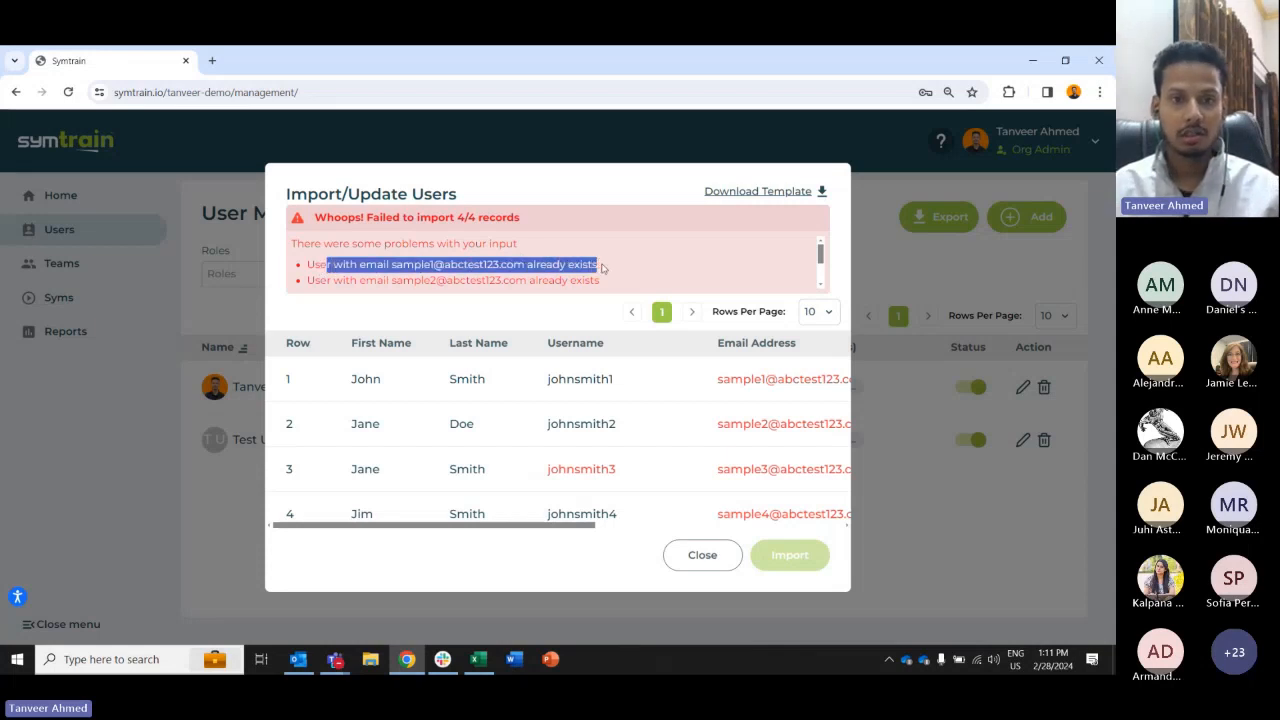
left_click(603, 268)
scroll(603, 268, "down", 2)
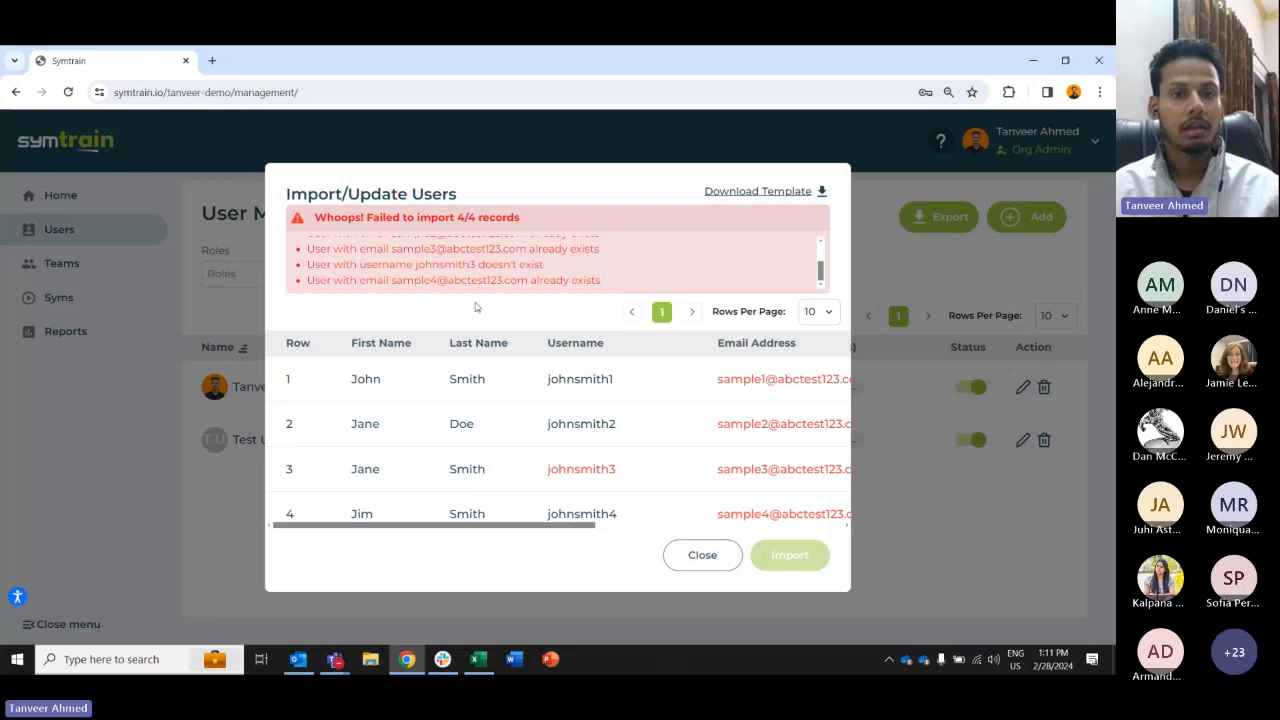
left_click_drag(415, 264, 549, 272)
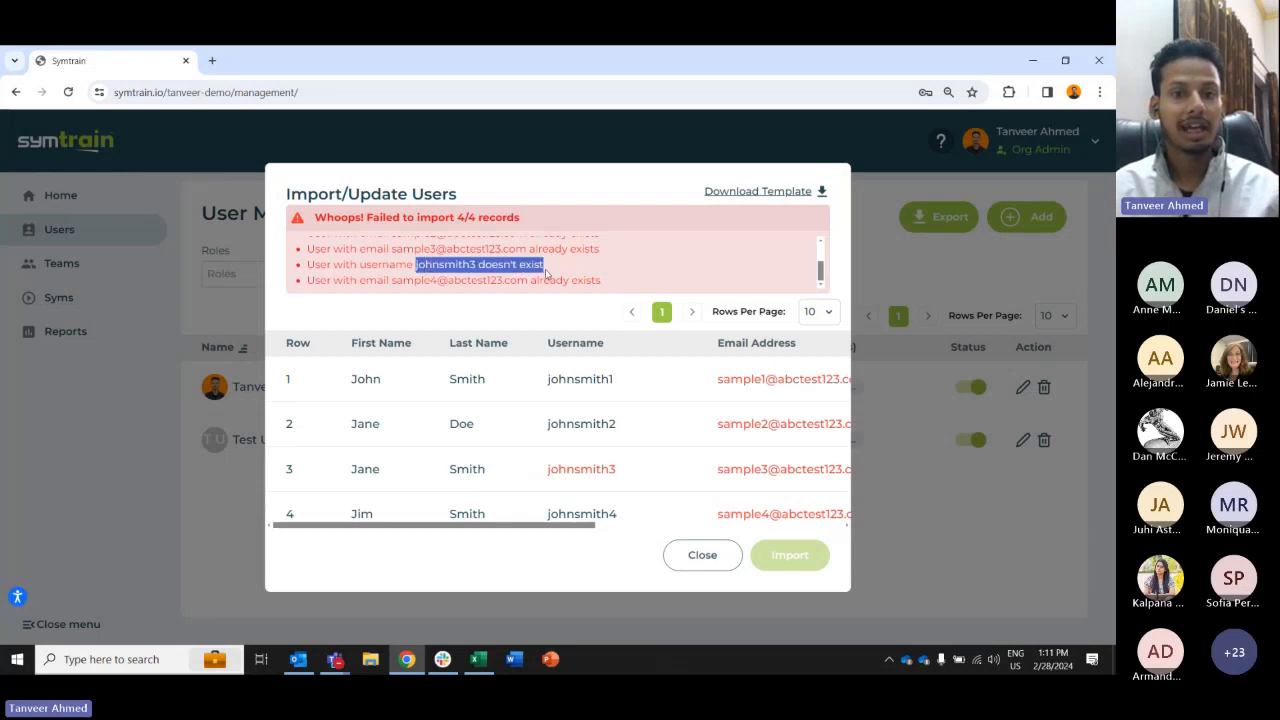
left_click(447, 265)
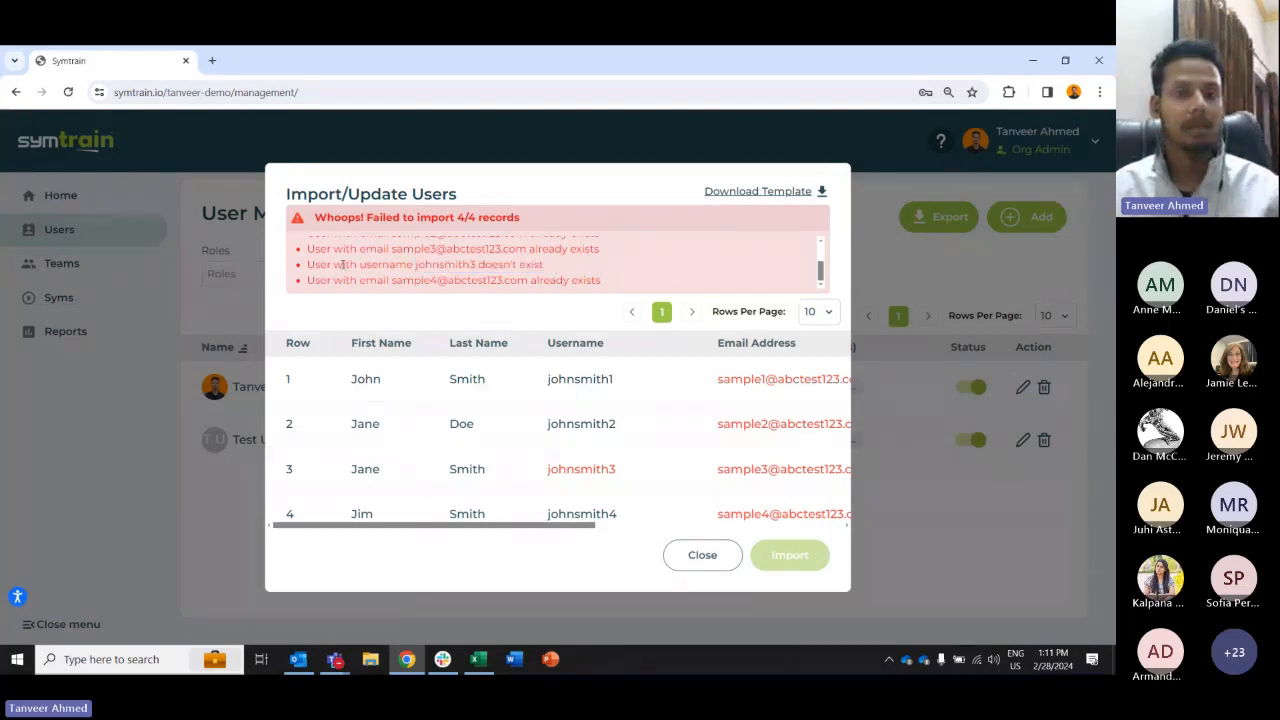
left_click_drag(342, 264, 544, 265)
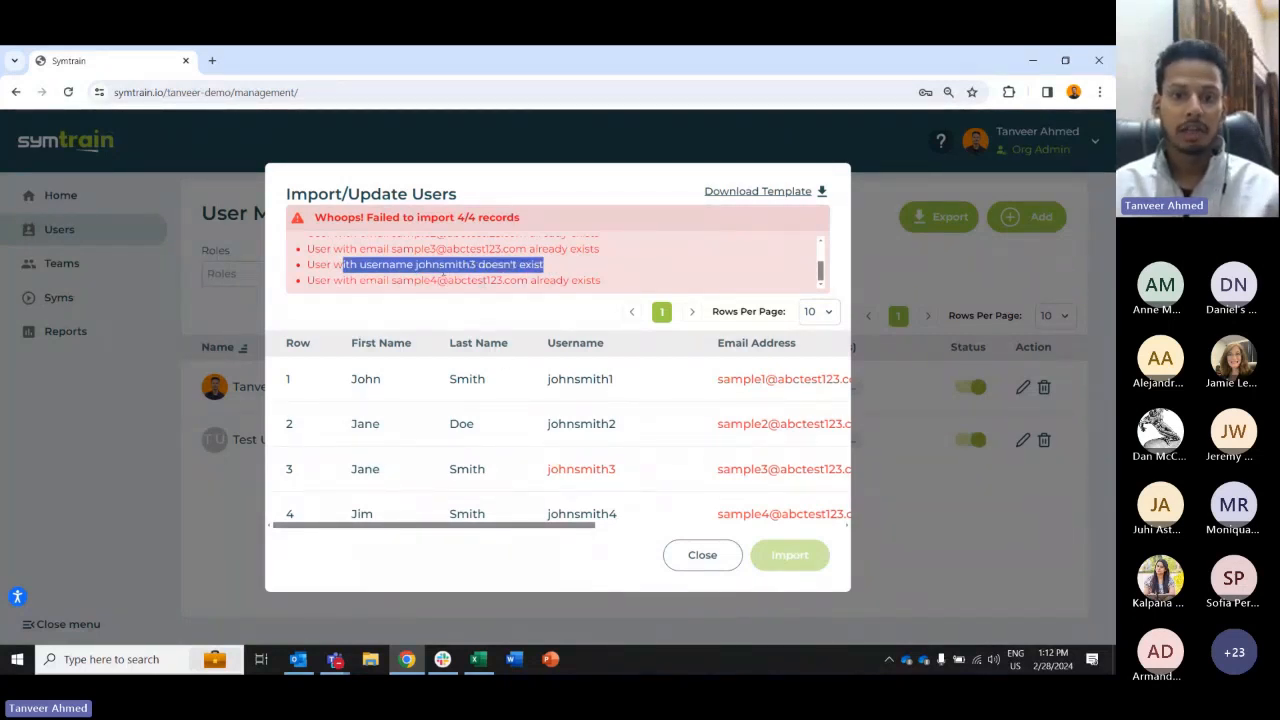
- Compare the username error with the Manager record's Status and Action, and review the full error list again
left_click_drag(460, 527, 813, 472)
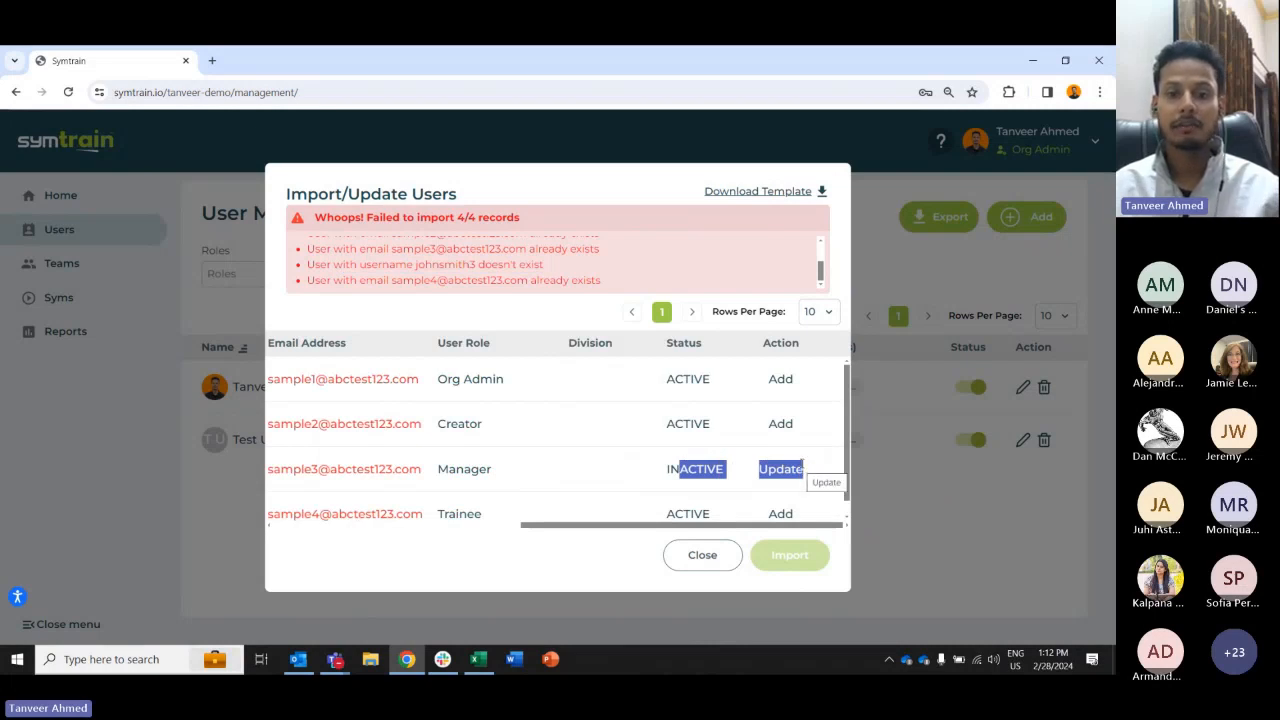
left_click_drag(407, 265, 583, 282)
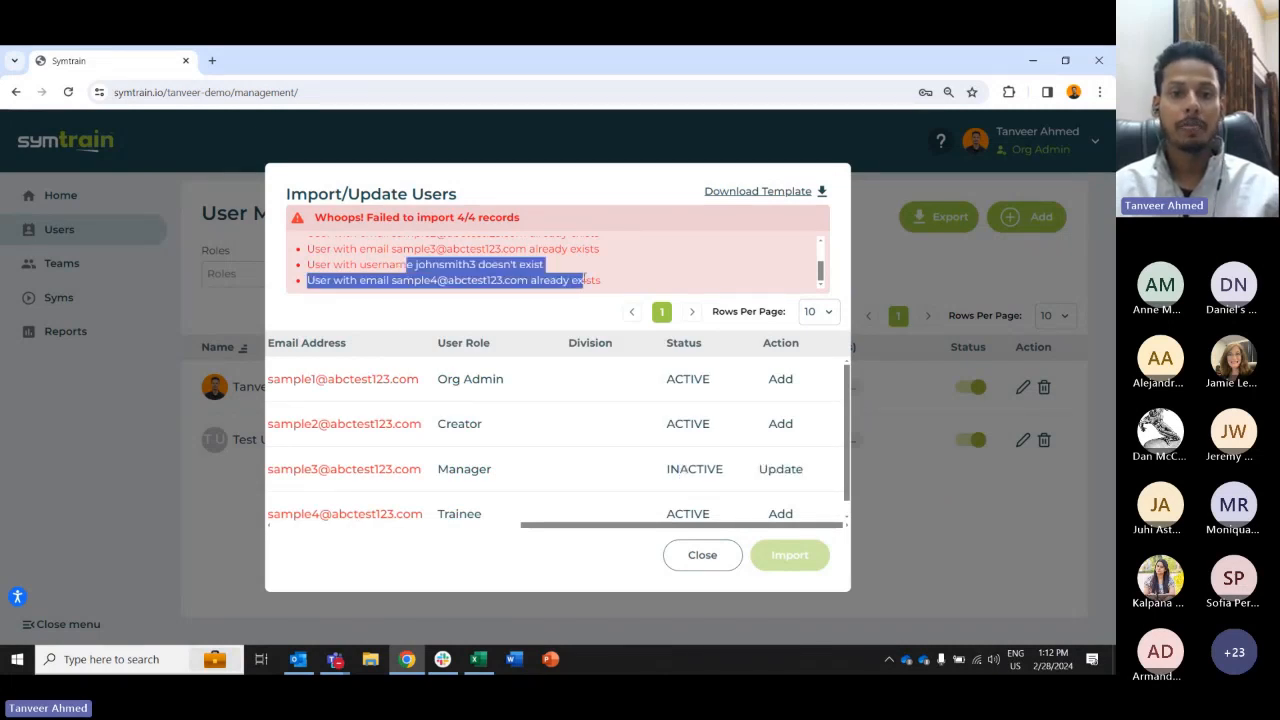
left_click(586, 274)
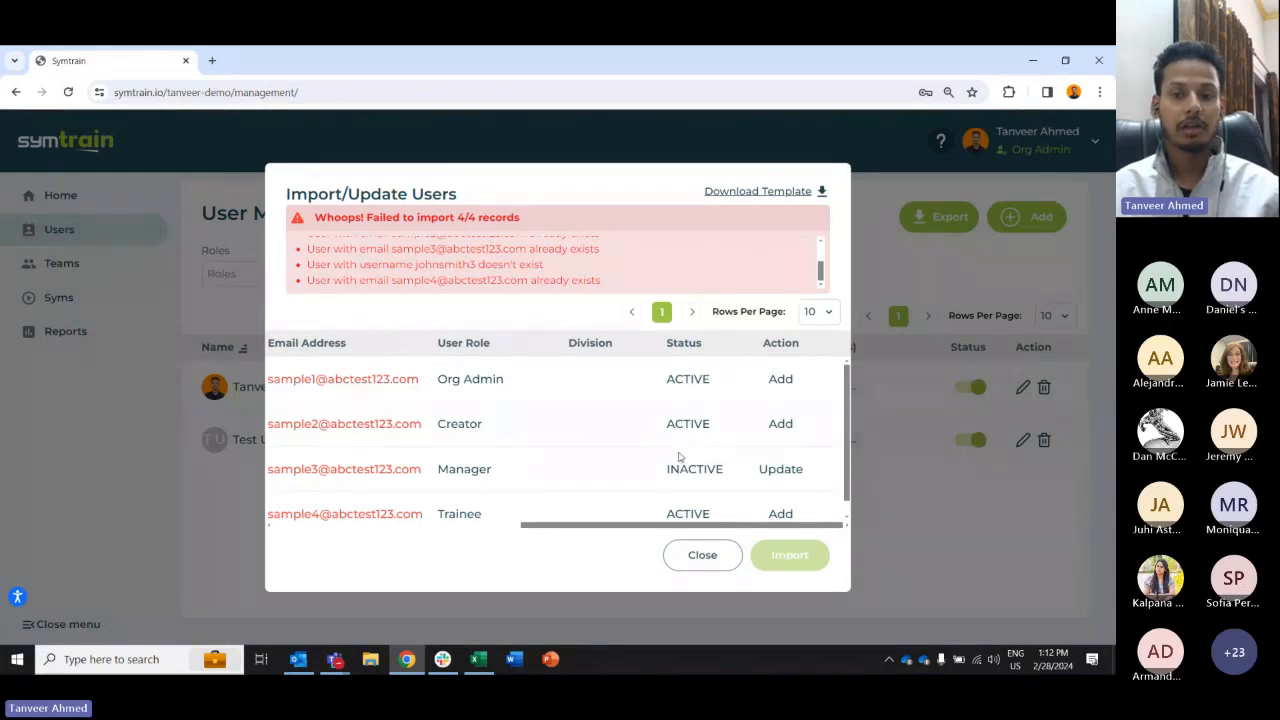
left_click_drag(664, 470, 799, 472)
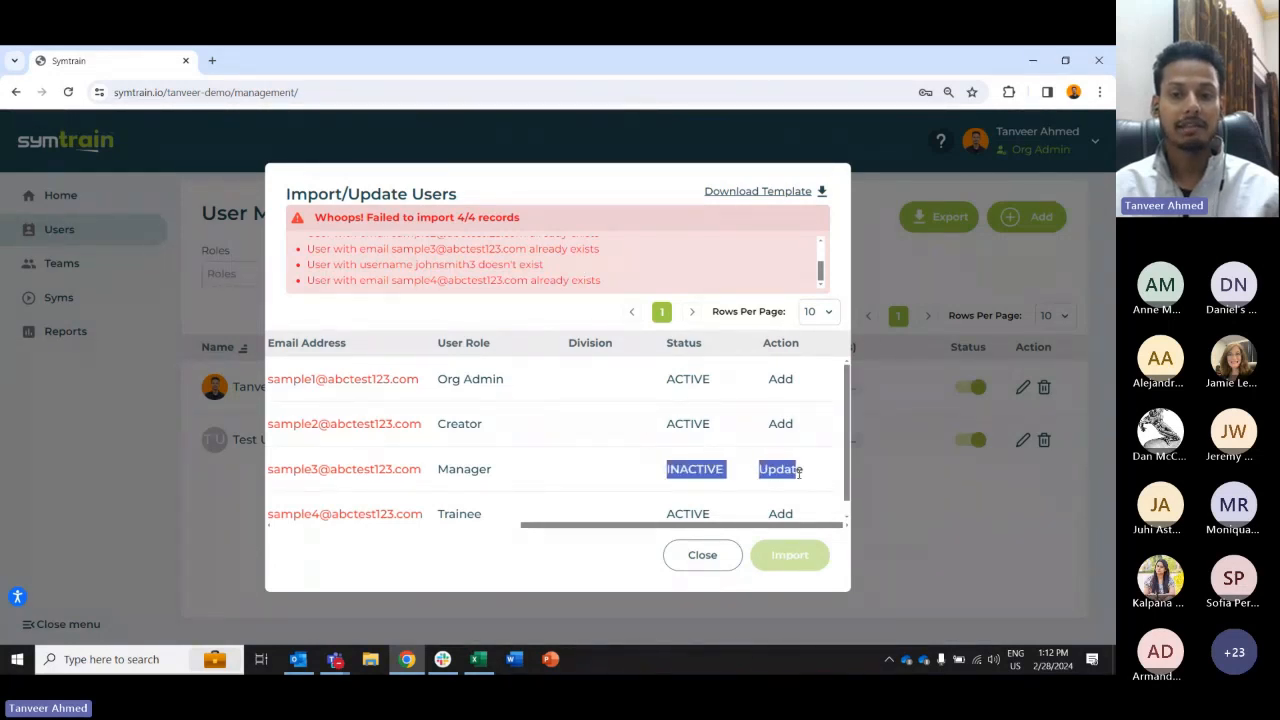
left_click_drag(432, 265, 570, 277)
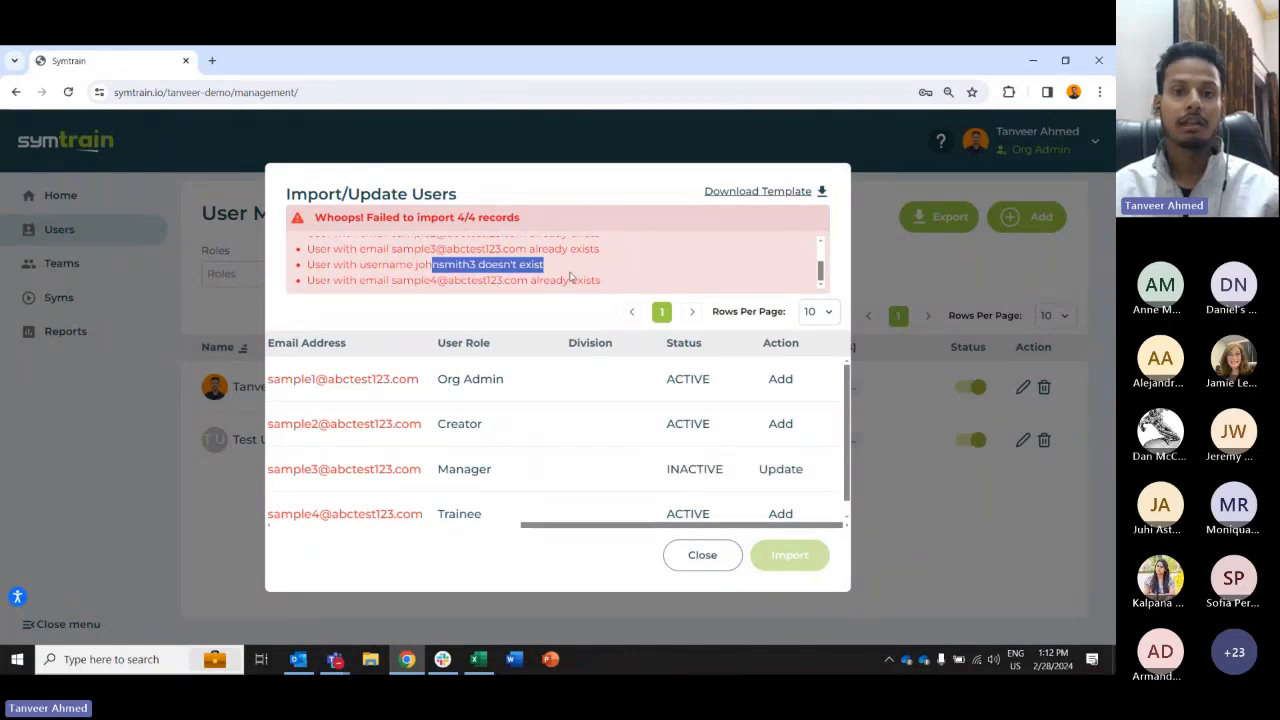
left_click(570, 270)
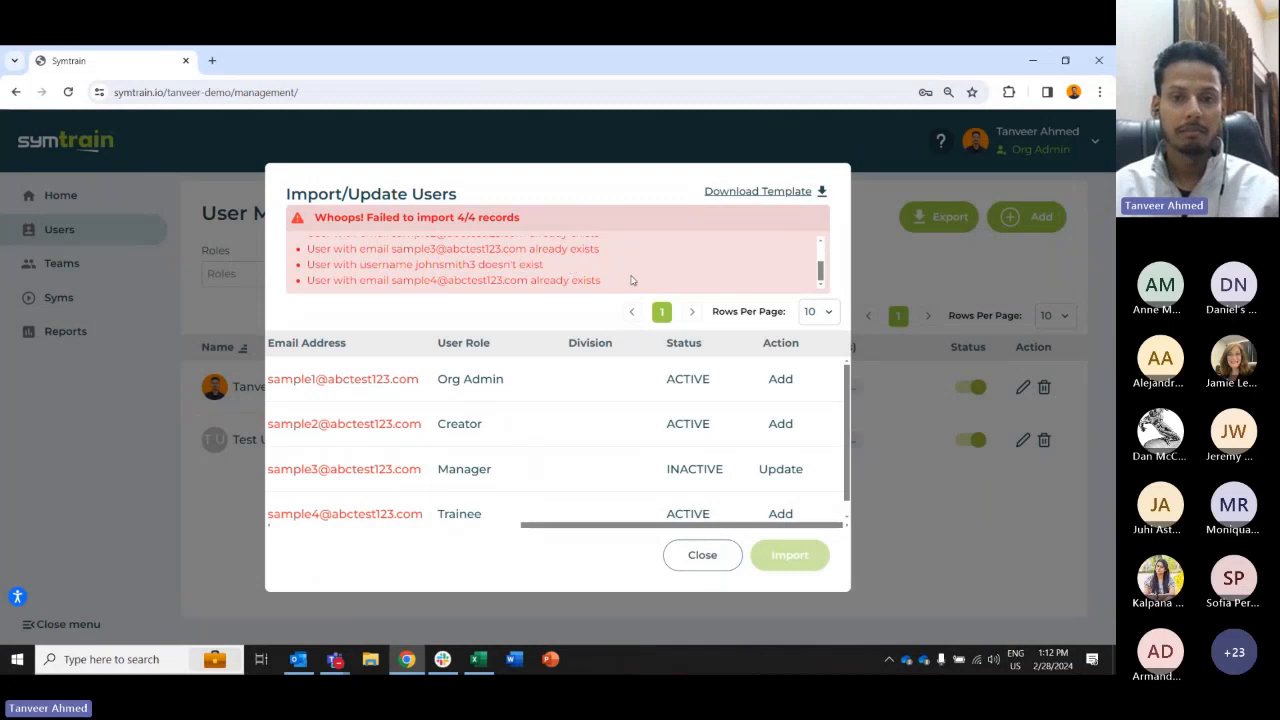
scroll(641, 280, "up", 3)
scroll(641, 280, "down", 3)
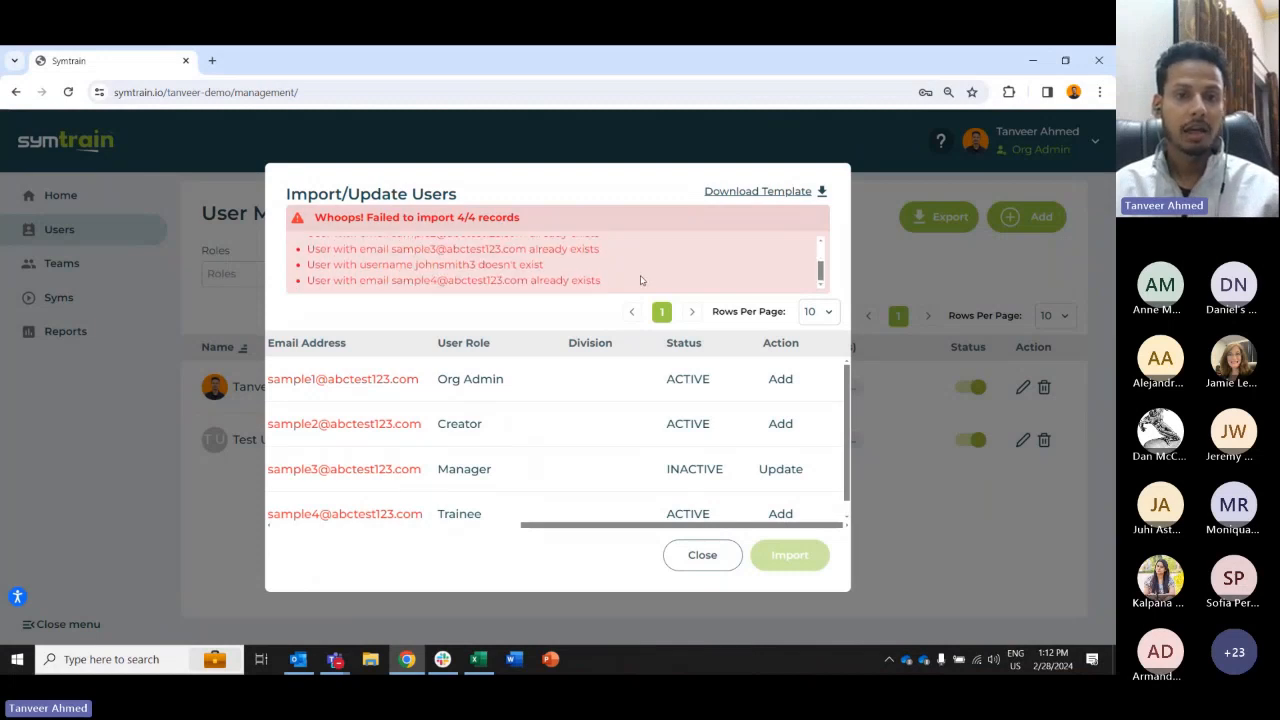
scroll(412, 276, "up", 3)
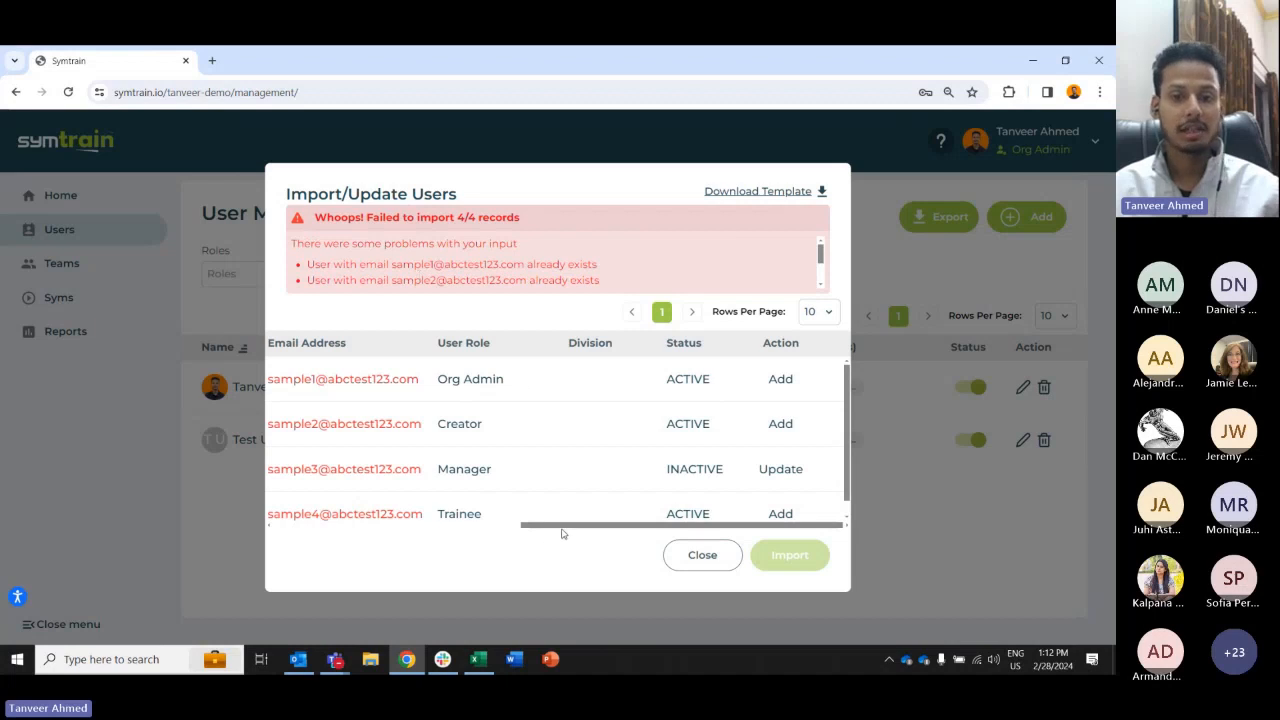
- Review the start of the preview records, close the Import/Update Users dialog, and examine the usernames in the user list
left_click_drag(563, 531, 315, 531)
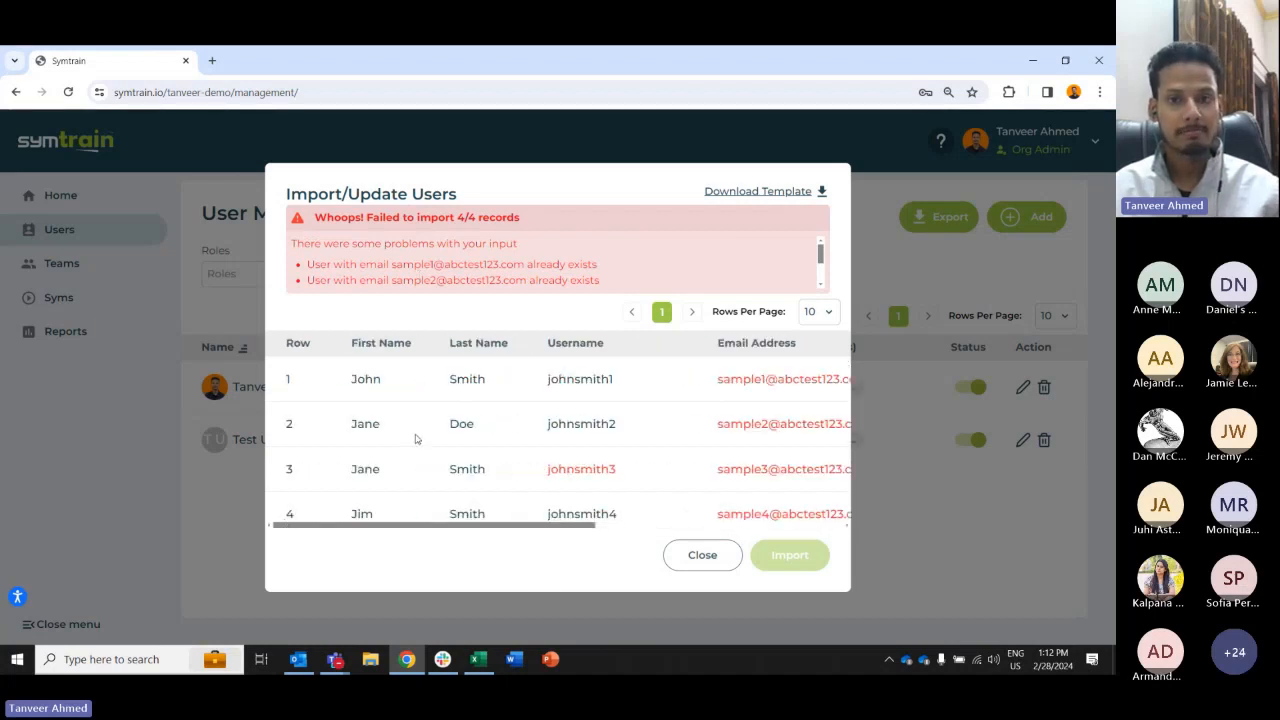
left_click(703, 556)
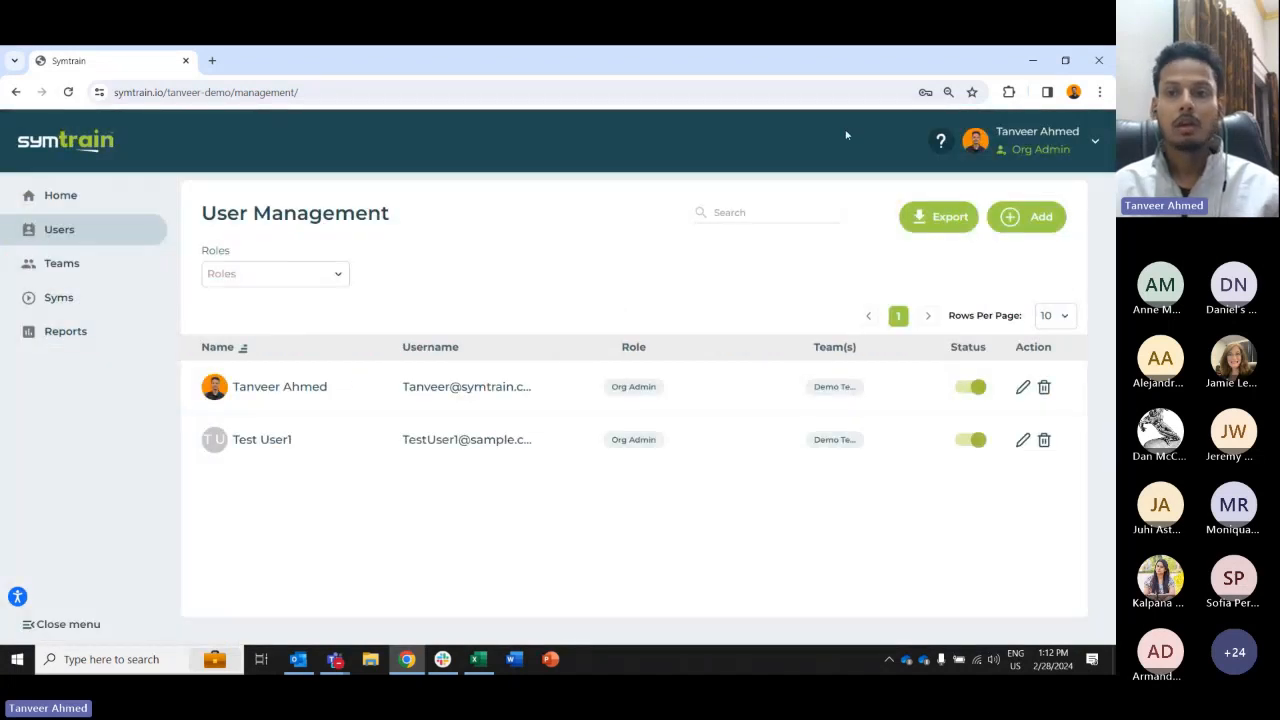
left_click_drag(959, 59, 57, 60)
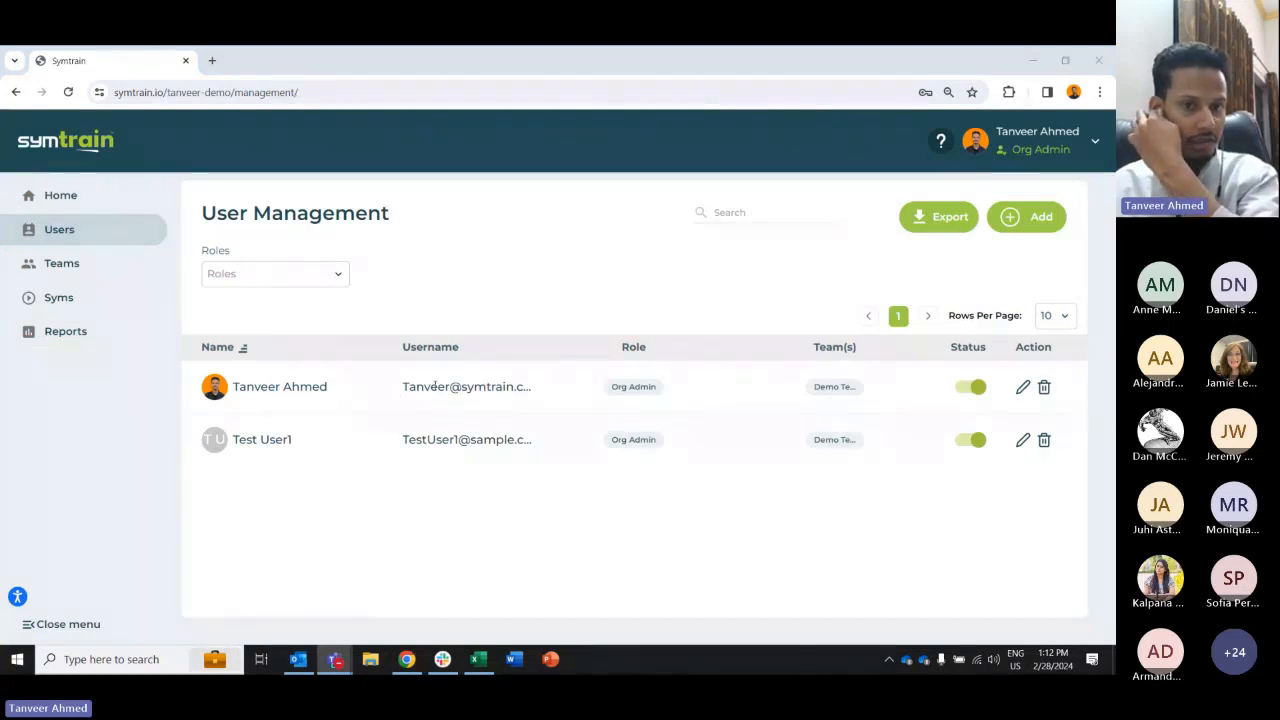
left_click_drag(424, 386, 526, 391)
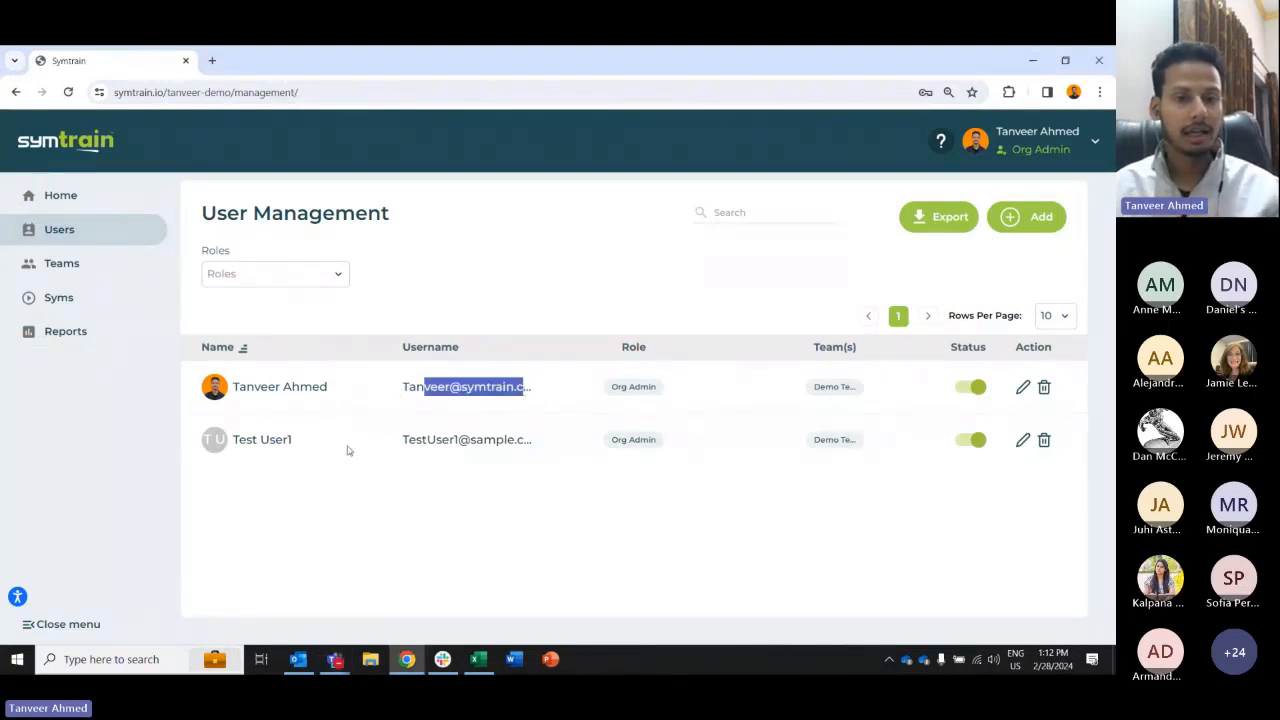
left_click_drag(413, 440, 528, 441)
left_click(520, 490)
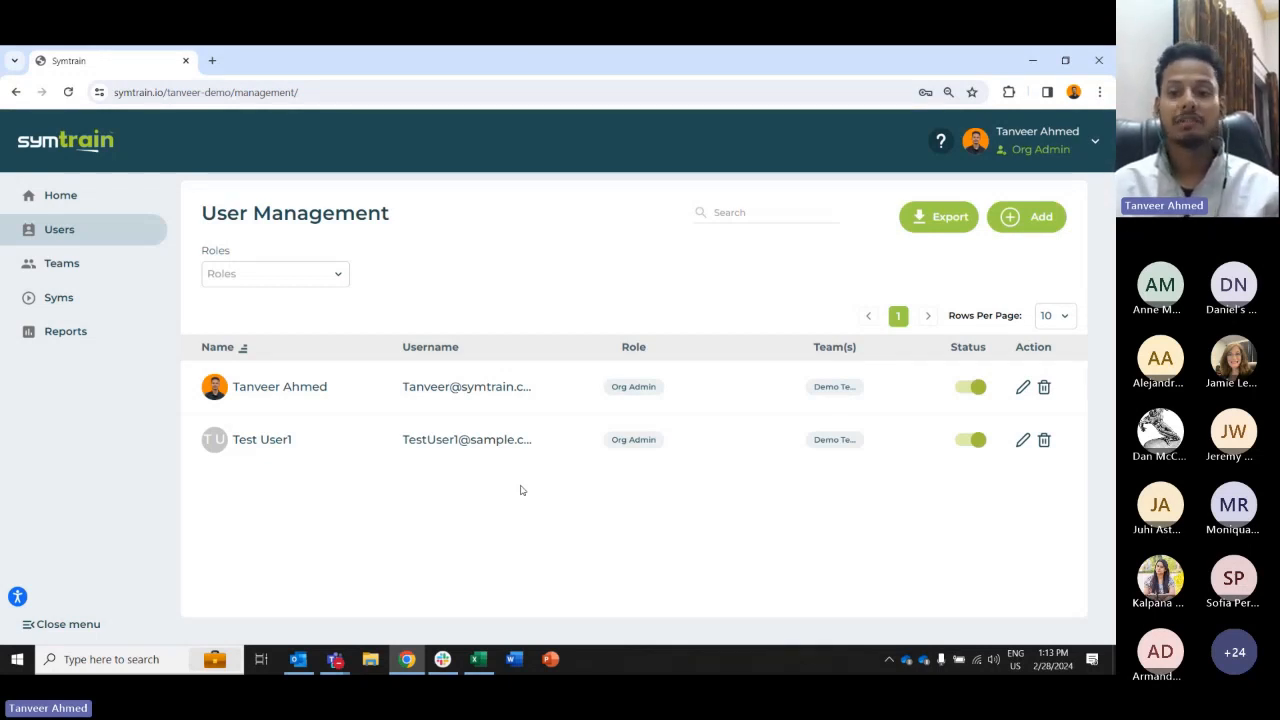
- Reset the password of Test User1, copy the temporary password, and return to the user list without saving other changes
left_click(1022, 442)
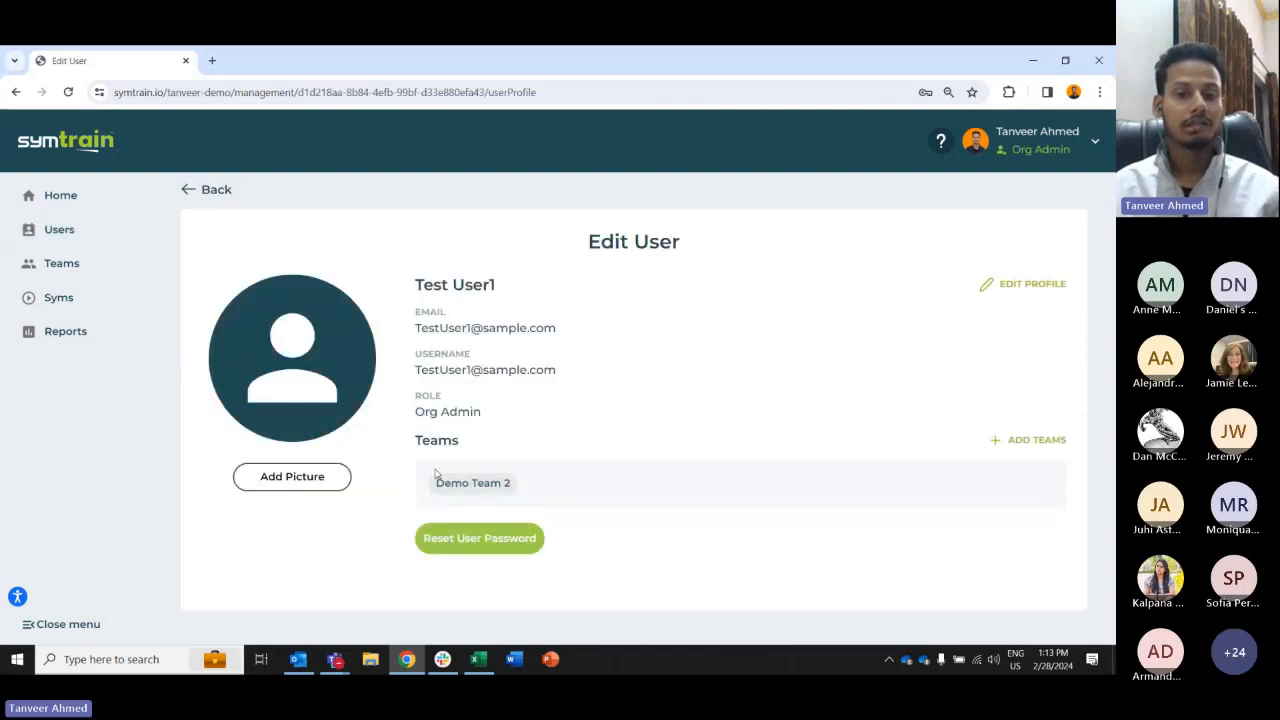
left_click(463, 541)
left_click(605, 435)
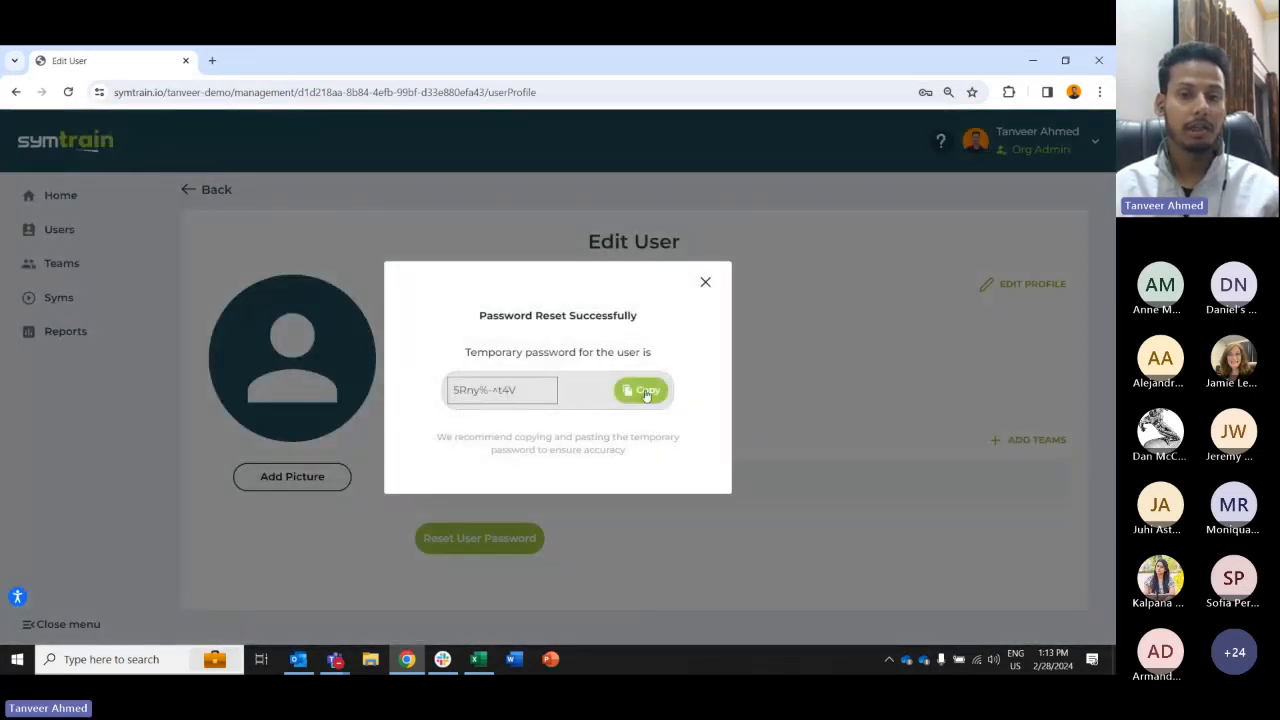
left_click(645, 392)
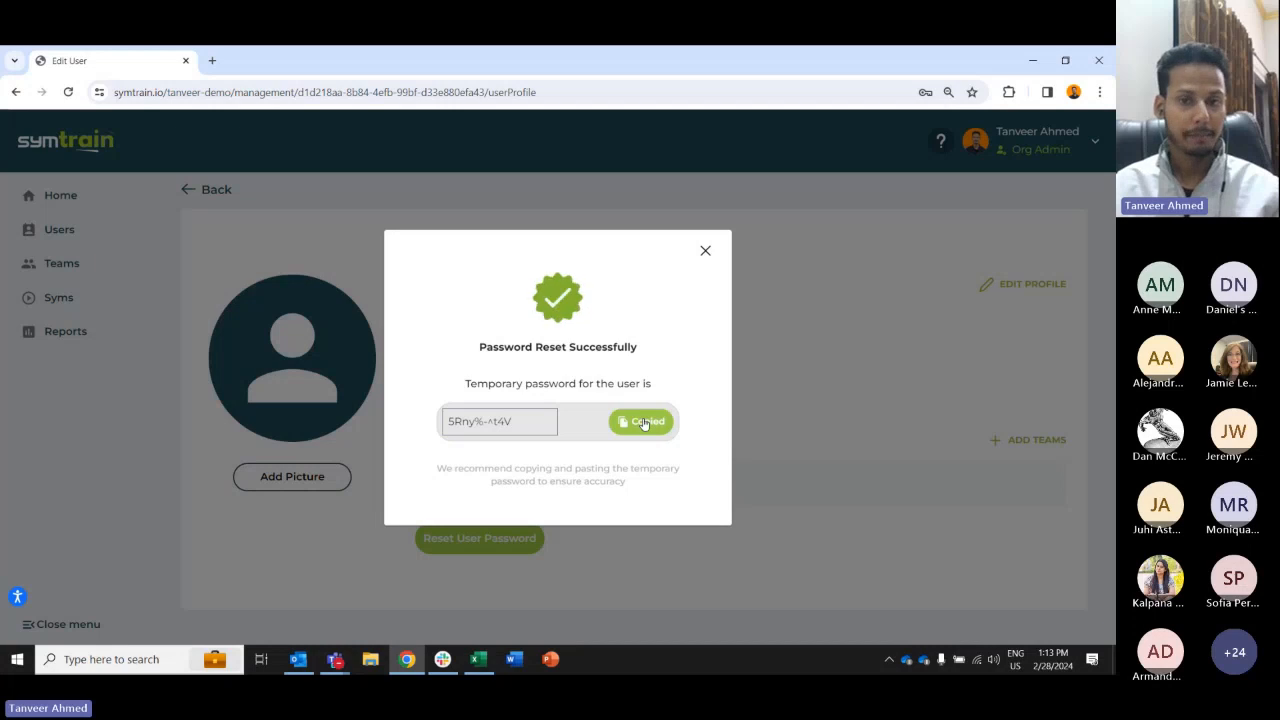
left_click(705, 251)
left_click(101, 62)
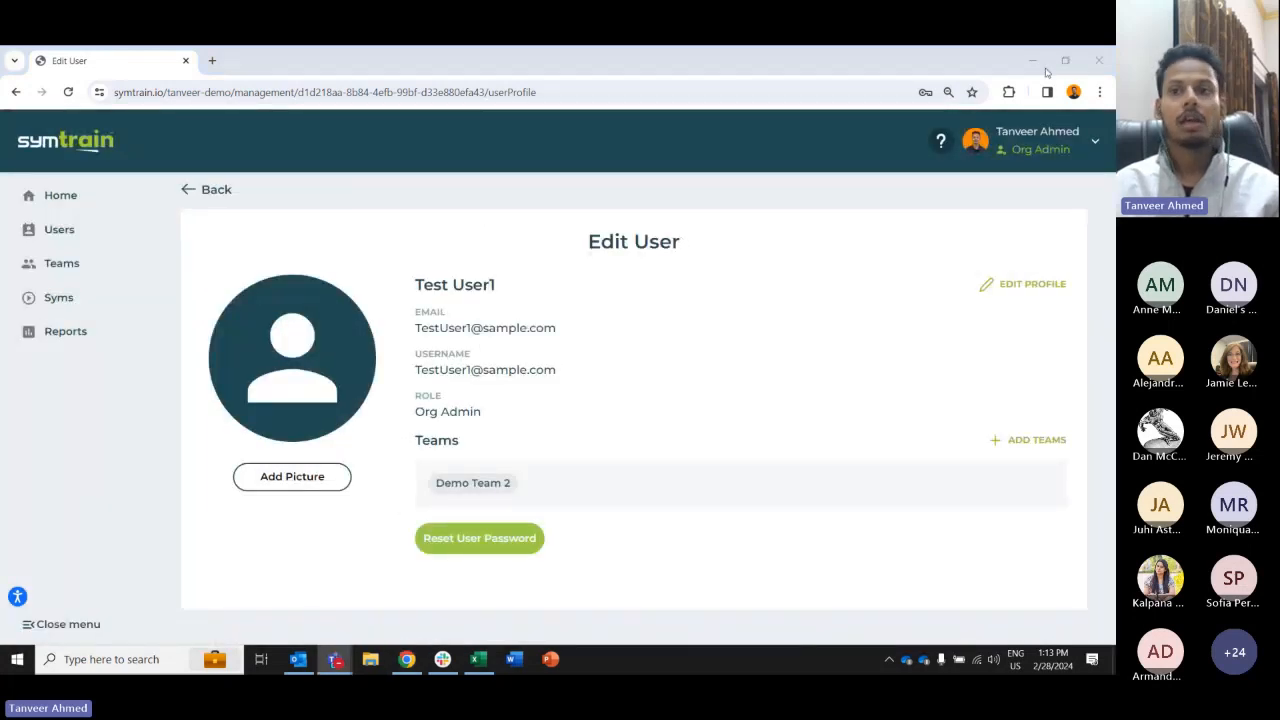
left_click(190, 192)
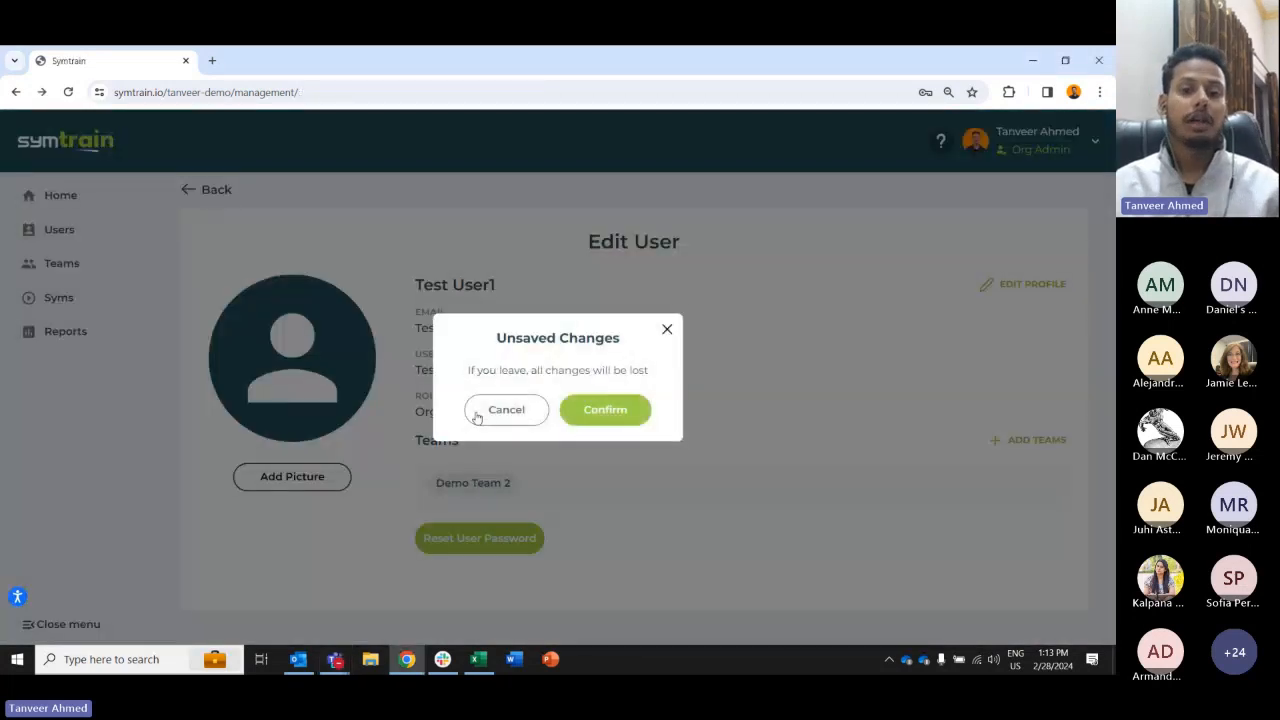
left_click(606, 411)
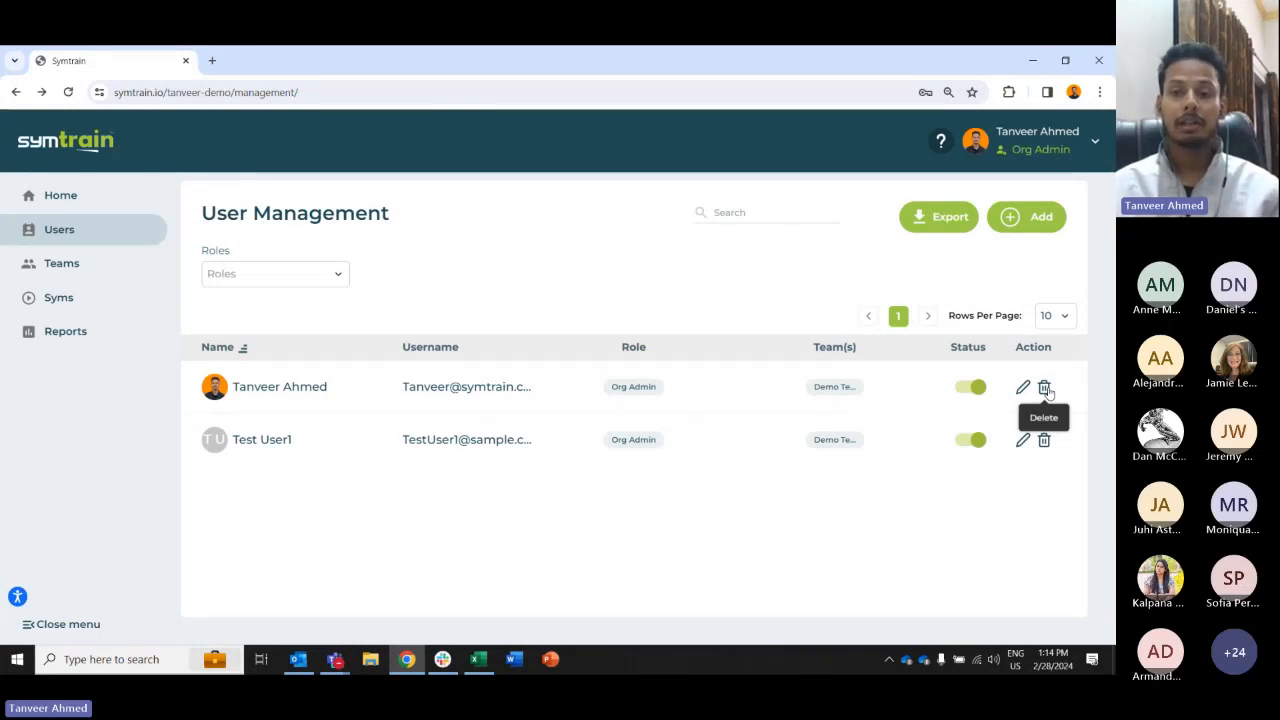
- Set the status of Test User1 to inactive and switch it back to active
left_click(968, 441)
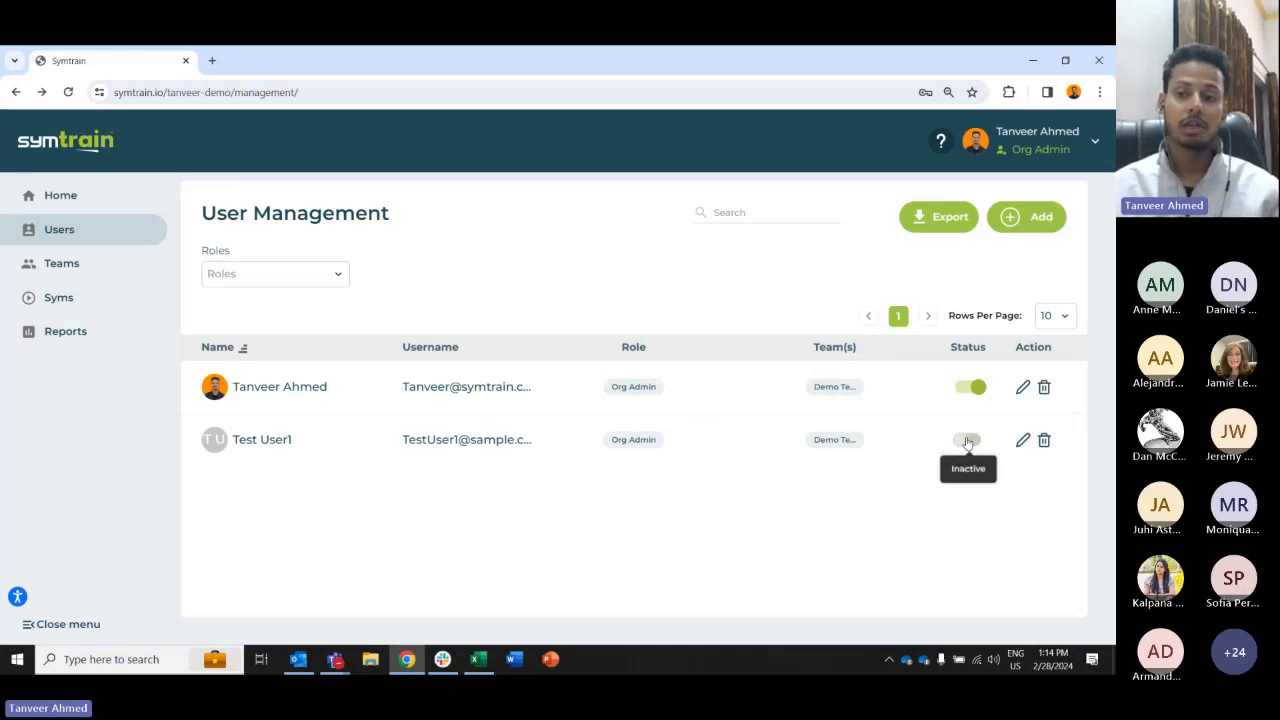
left_click(968, 441)
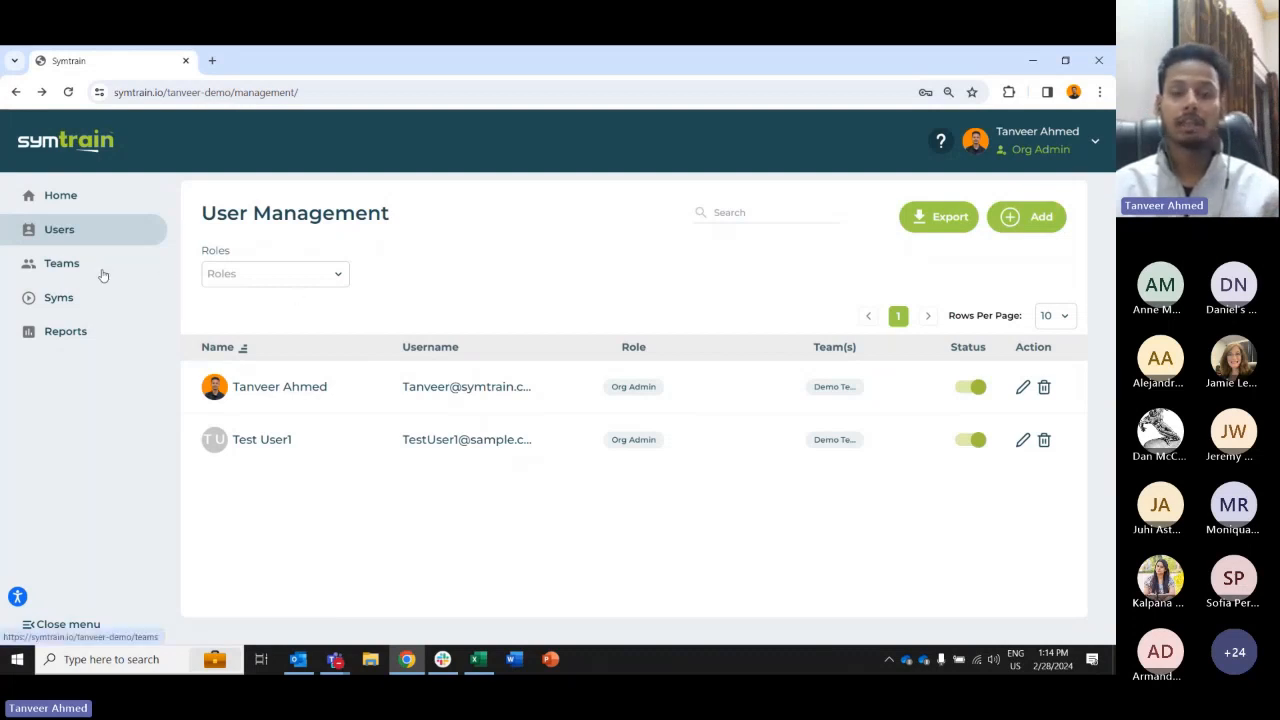
- Go to the Teams page and examine the Demo Team 1 and Demo Team 2 entries
left_click(63, 272)
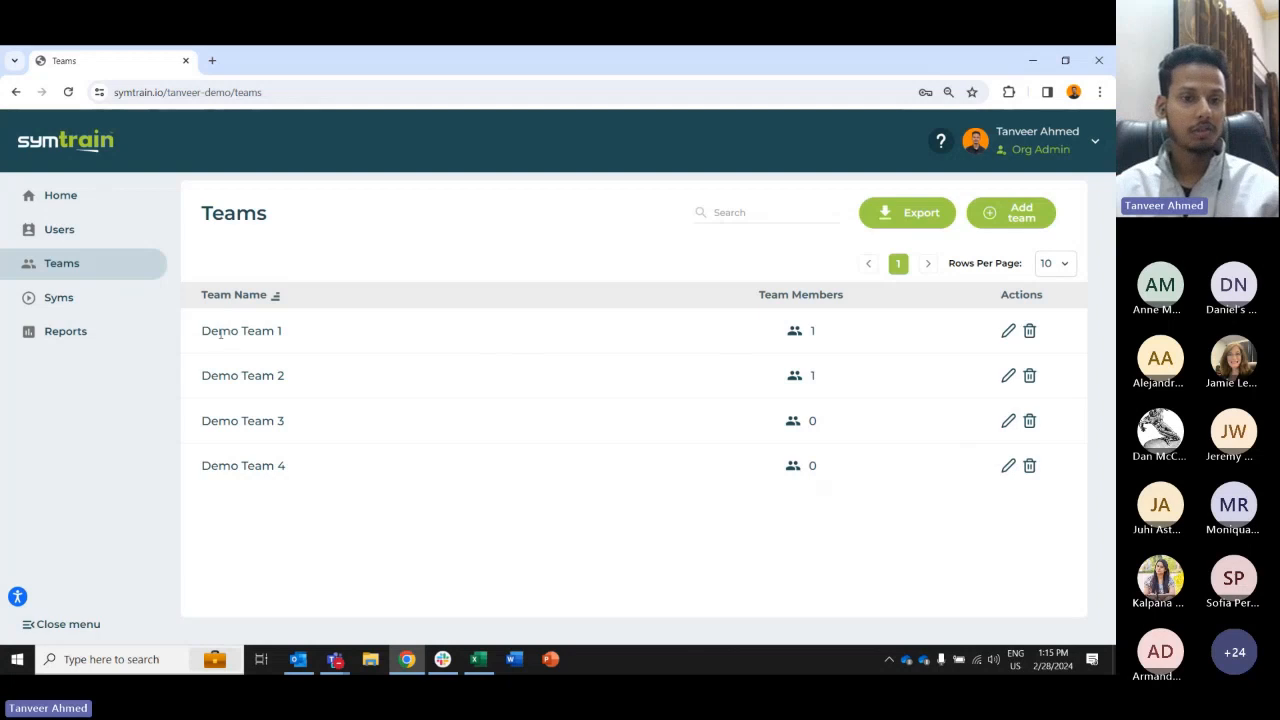
left_click_drag(220, 333, 306, 376)
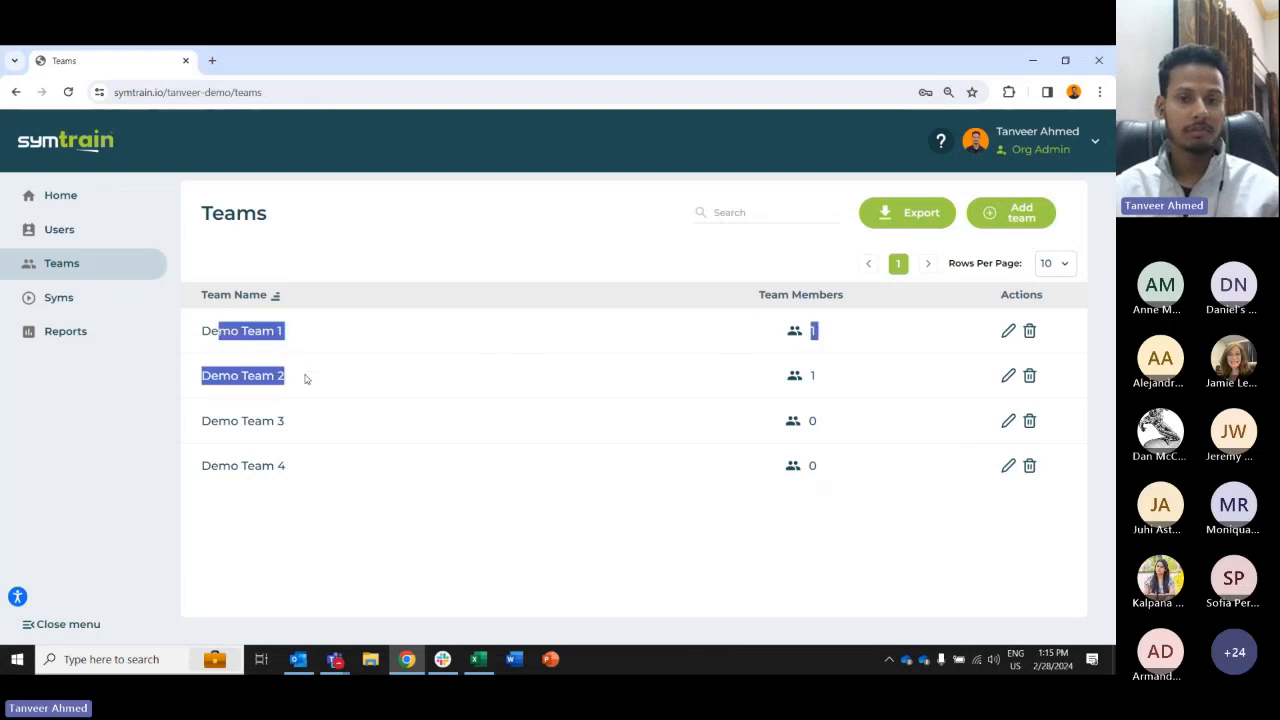
left_click(895, 512)
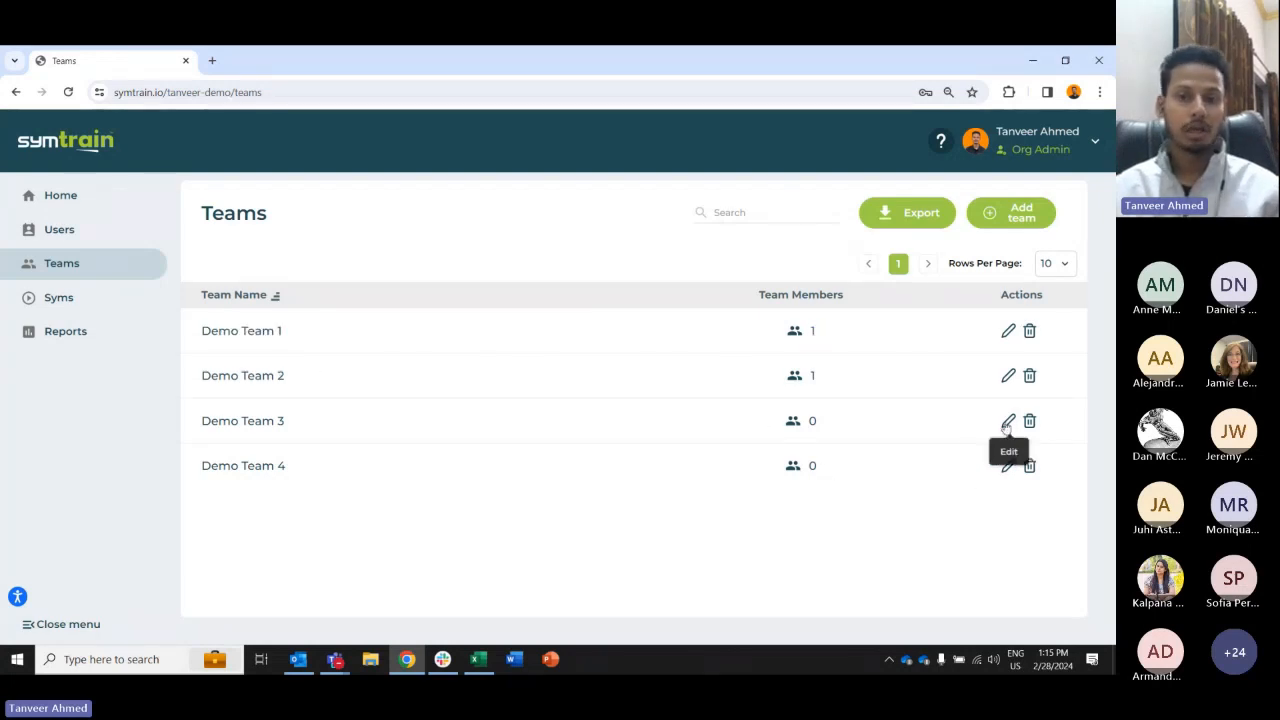
- Edit Demo Team 3, add both organization users to its team members, and save the team
left_click(1007, 424)
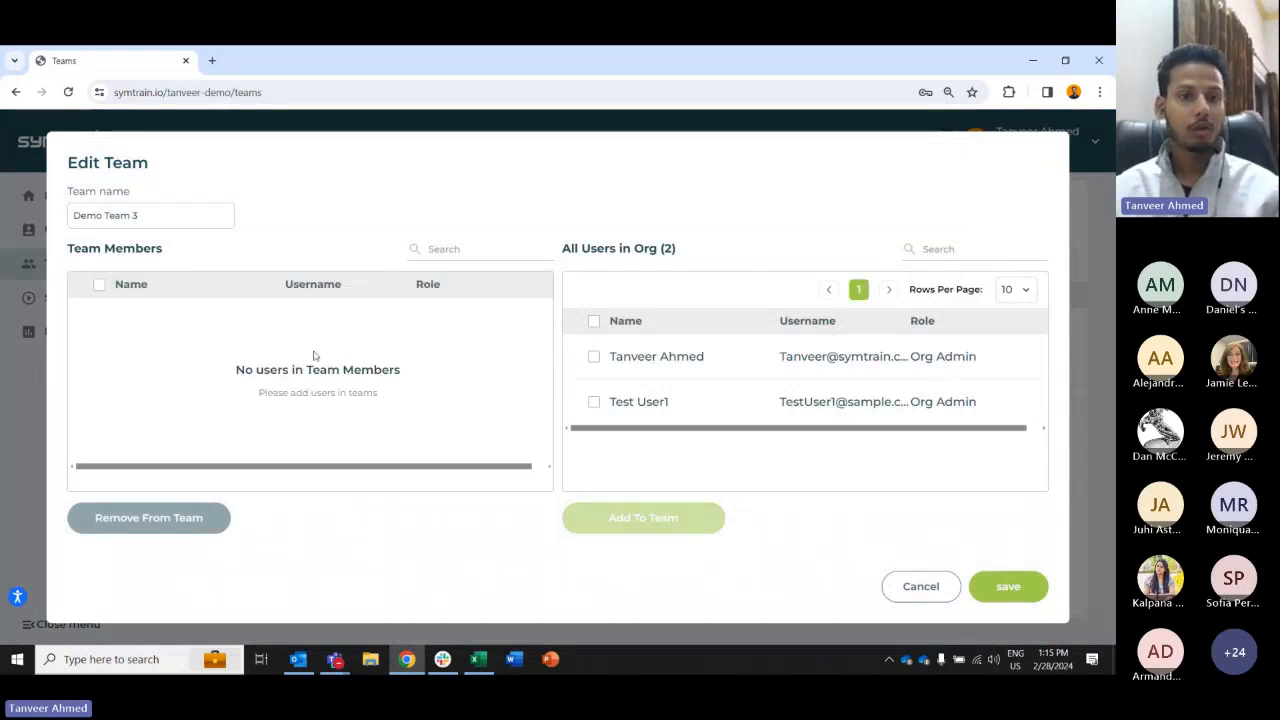
left_click_drag(222, 350, 399, 413)
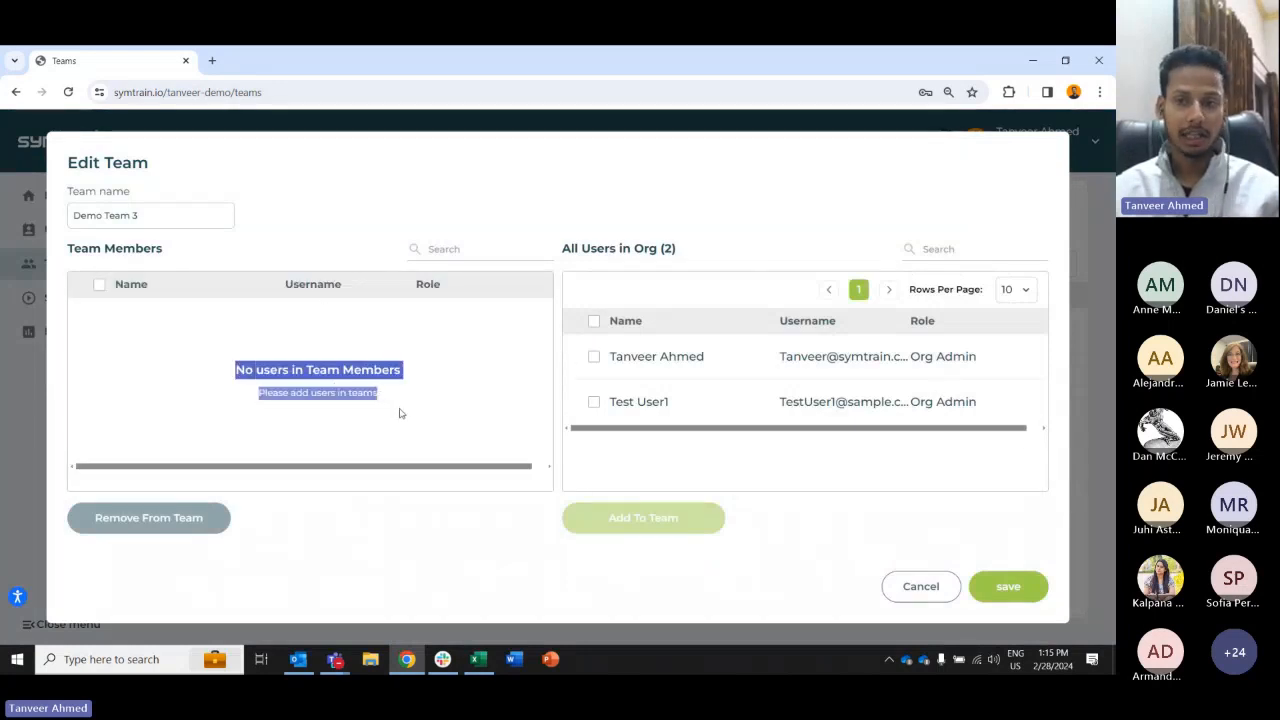
left_click(399, 413)
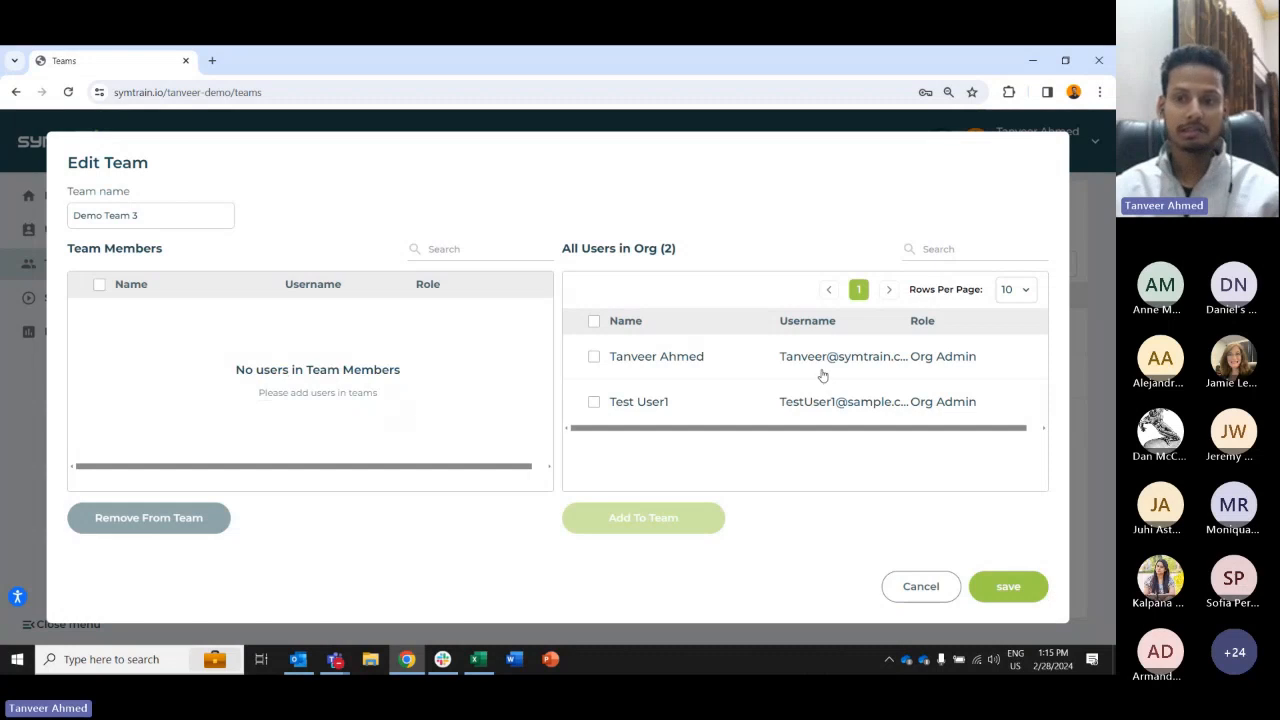
left_click(595, 360)
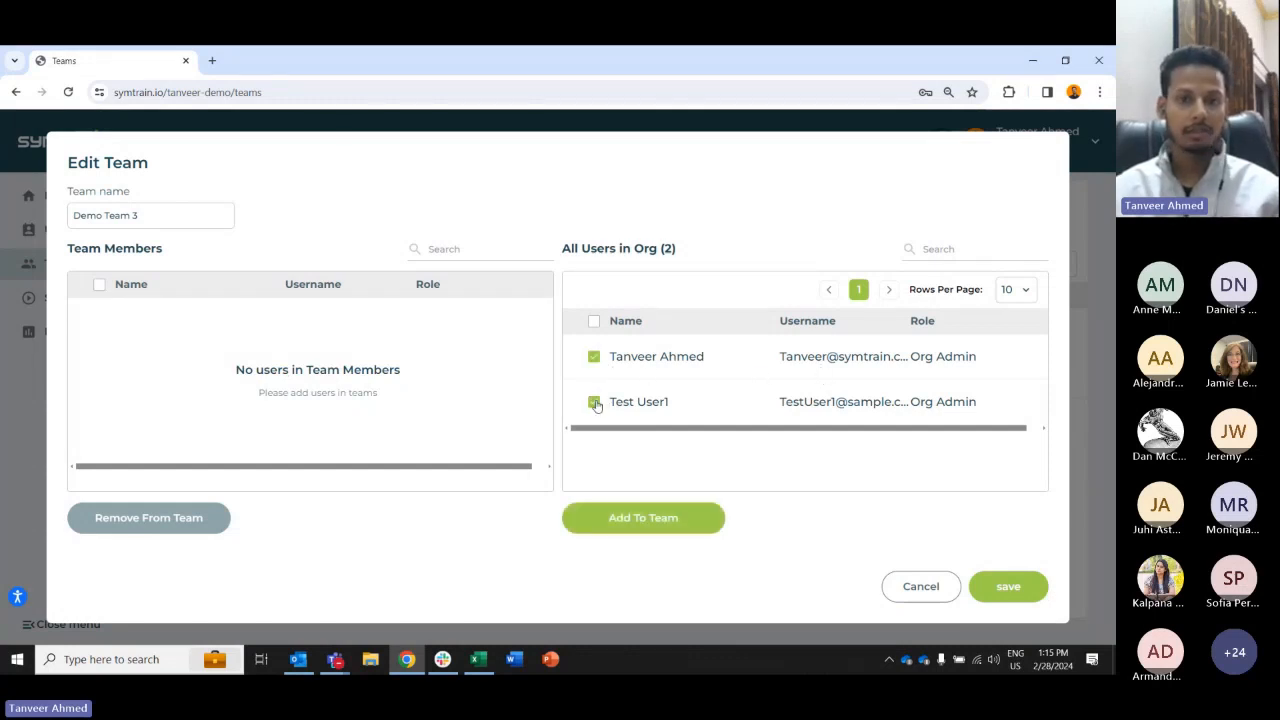
left_click(596, 403)
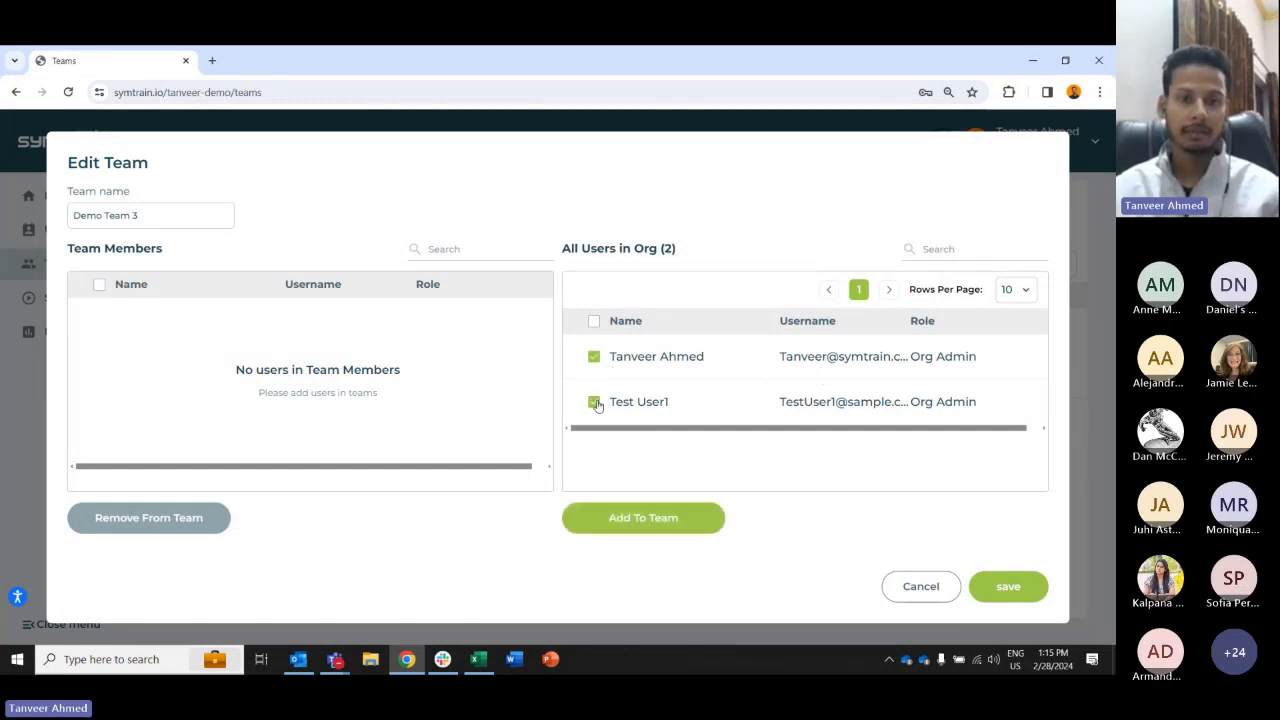
left_click(641, 521)
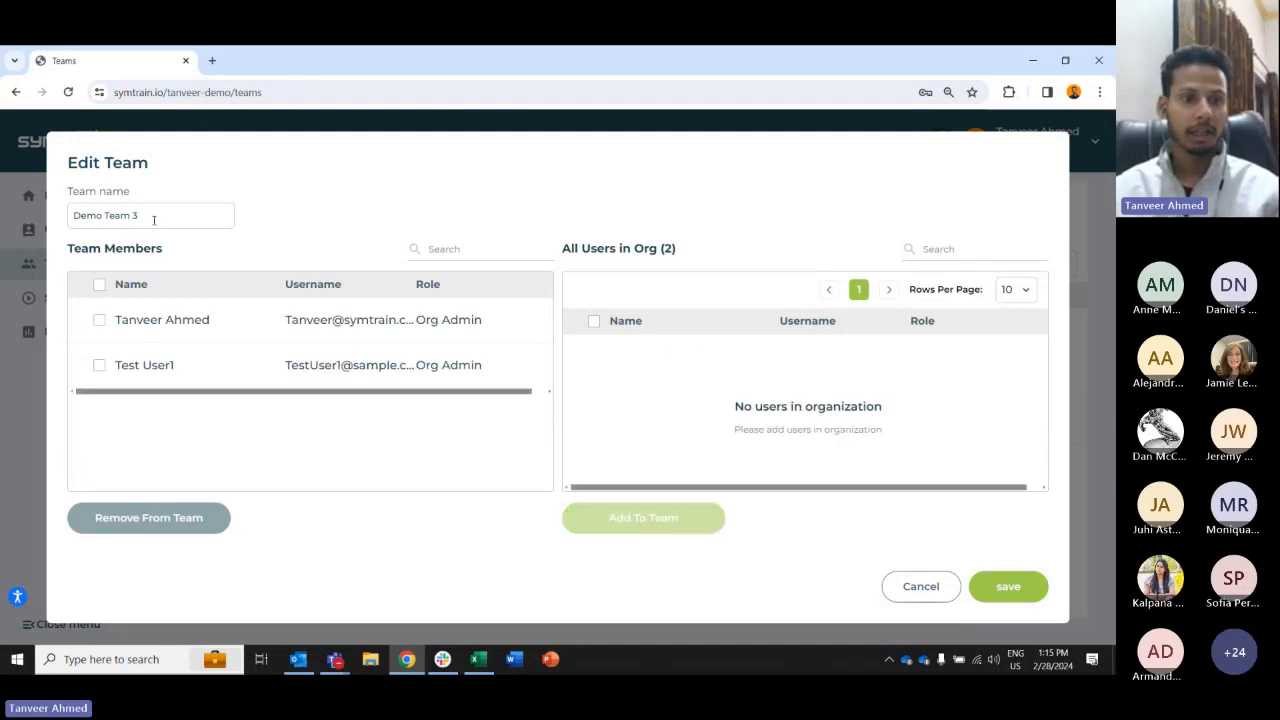
left_click_drag(153, 220, 72, 217)
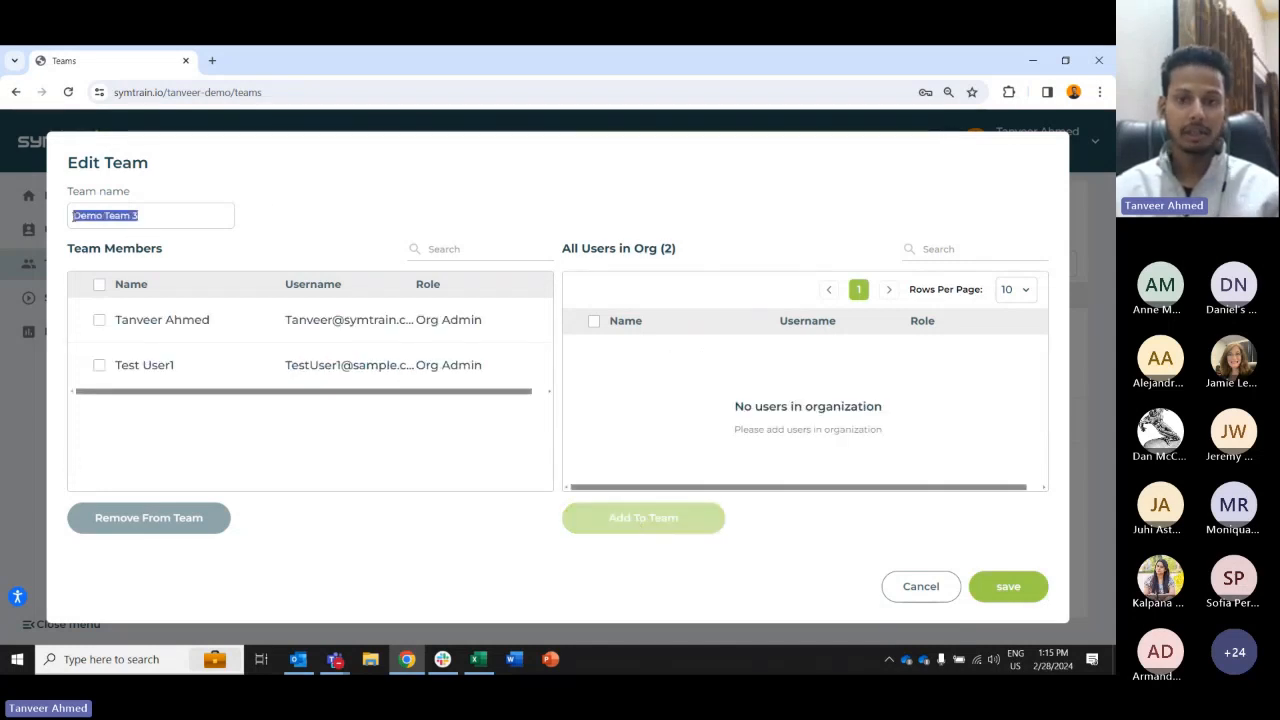
left_click(276, 207)
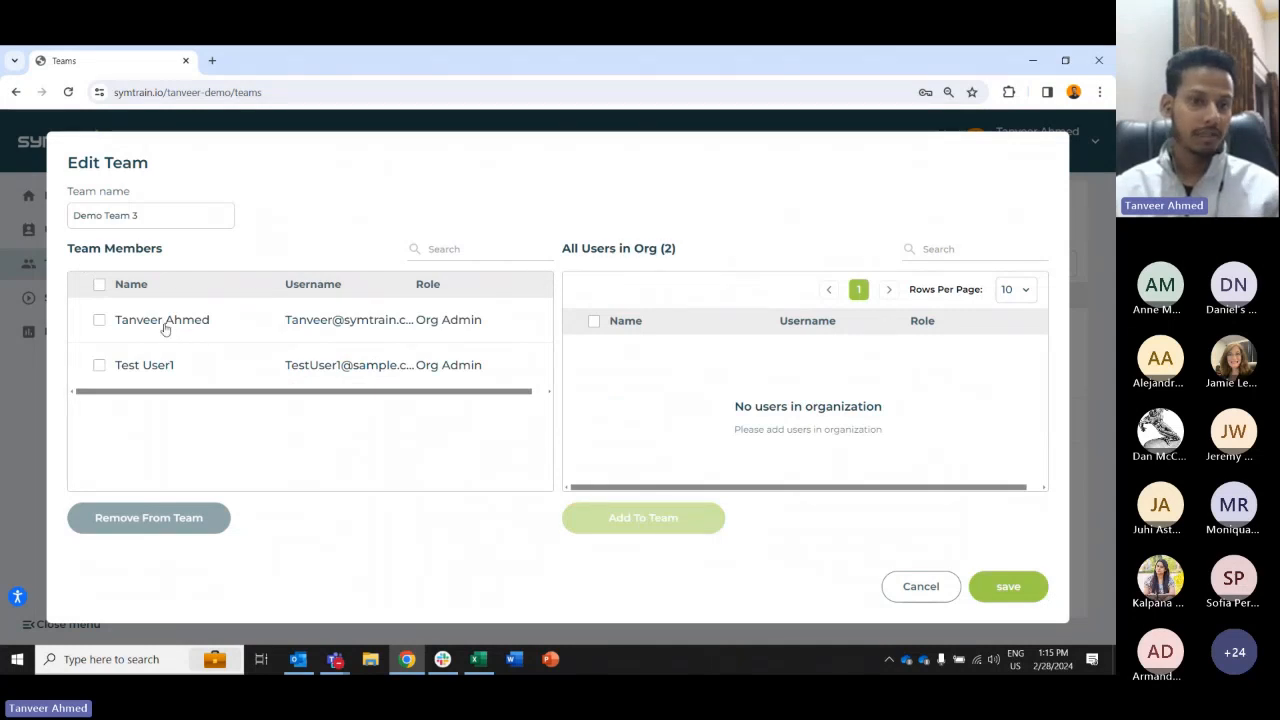
left_click(1006, 590)
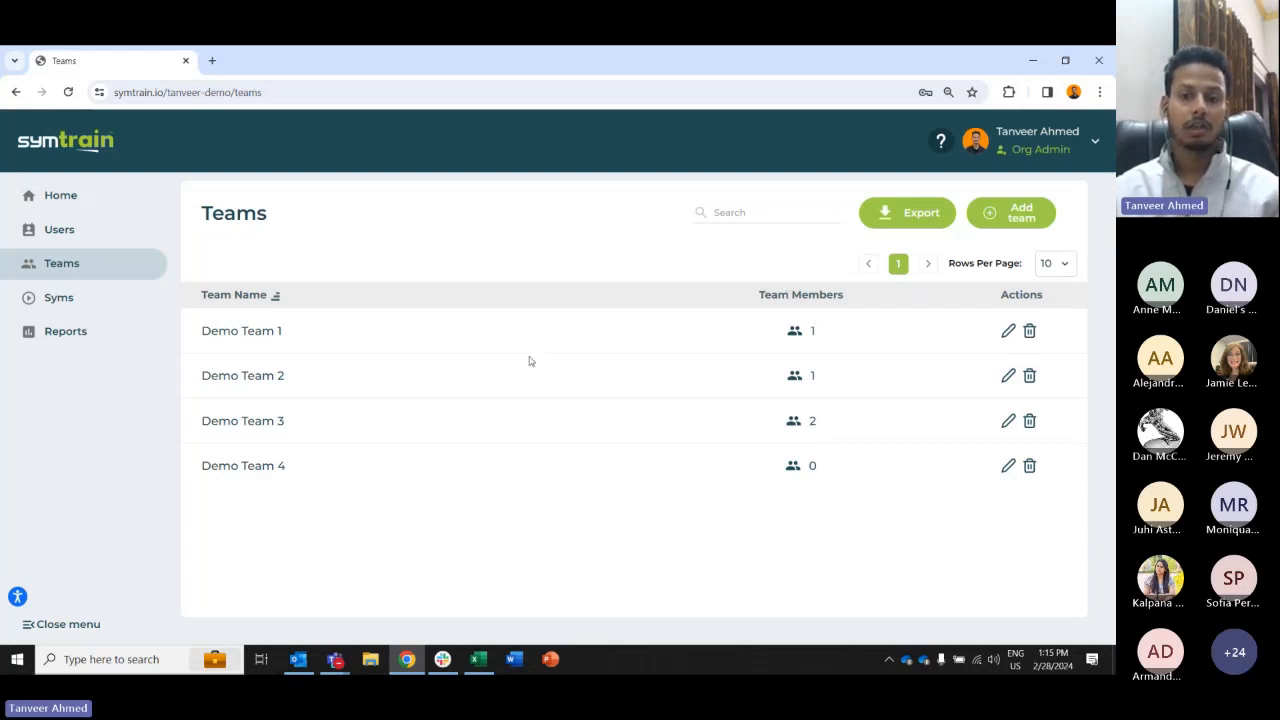
- Start a new team with the name Team Name Bulk and download the team import template
left_click(956, 61)
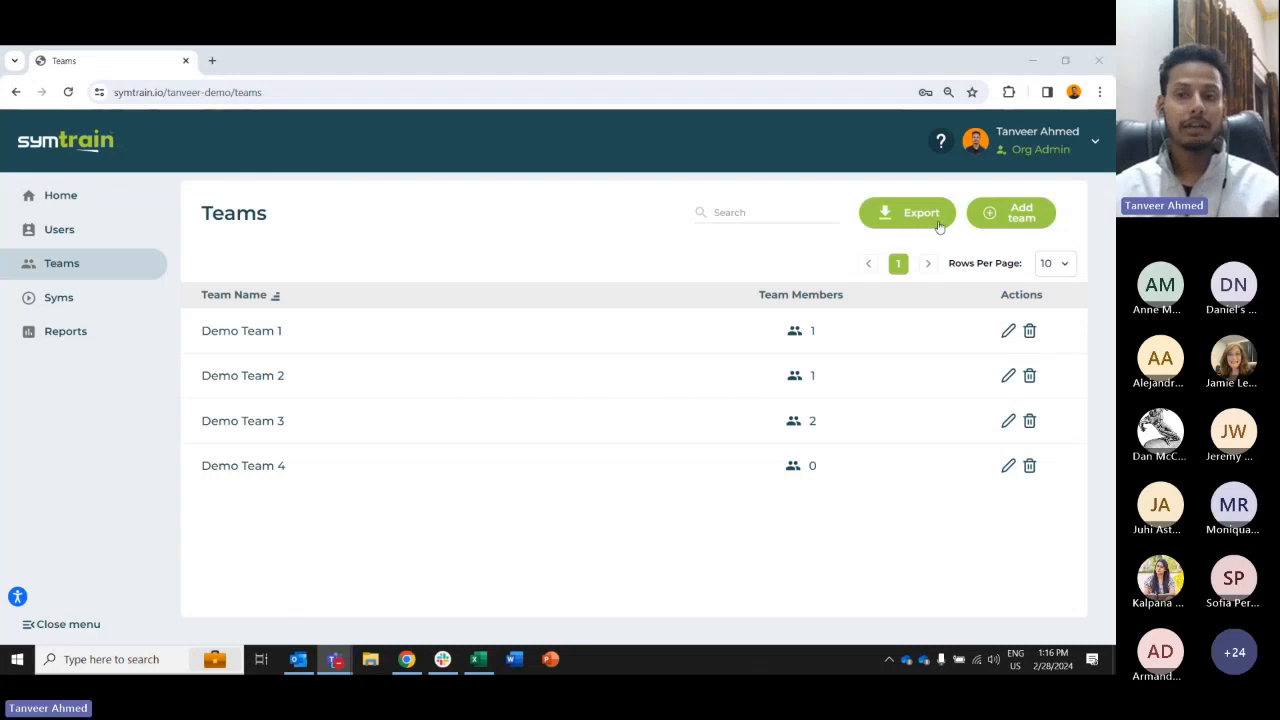
left_click(1021, 214)
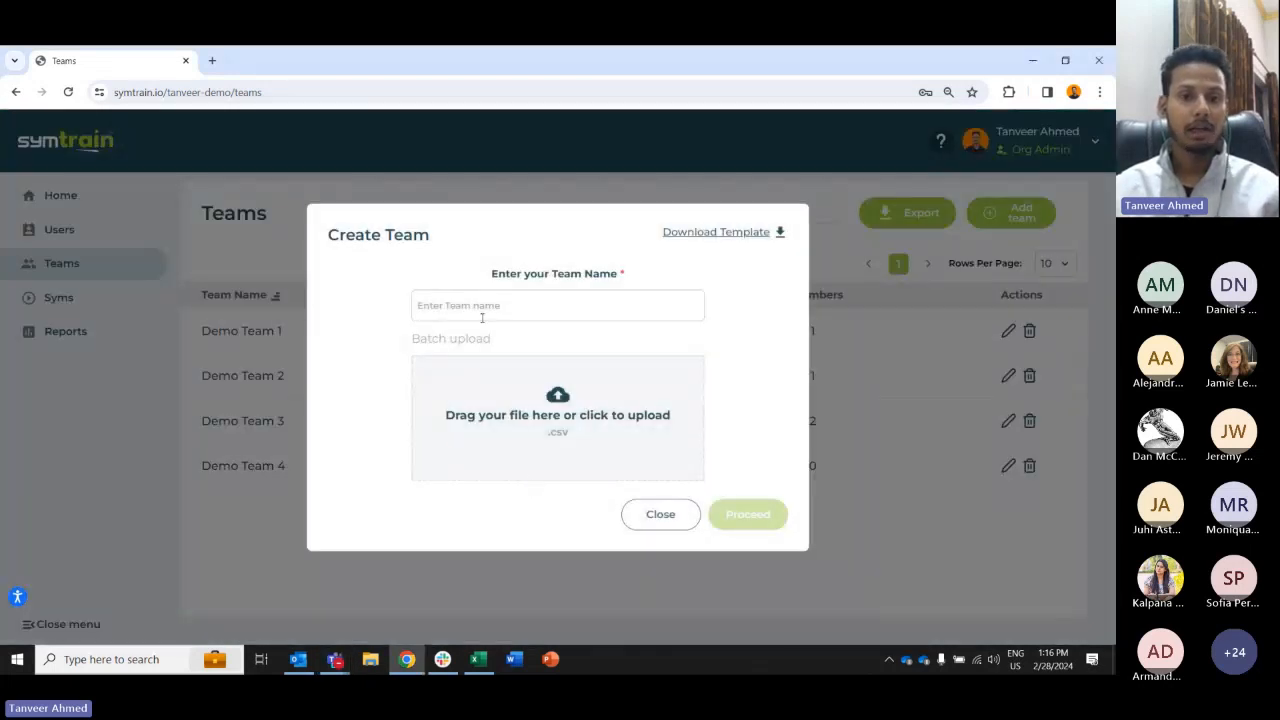
type("Tea")
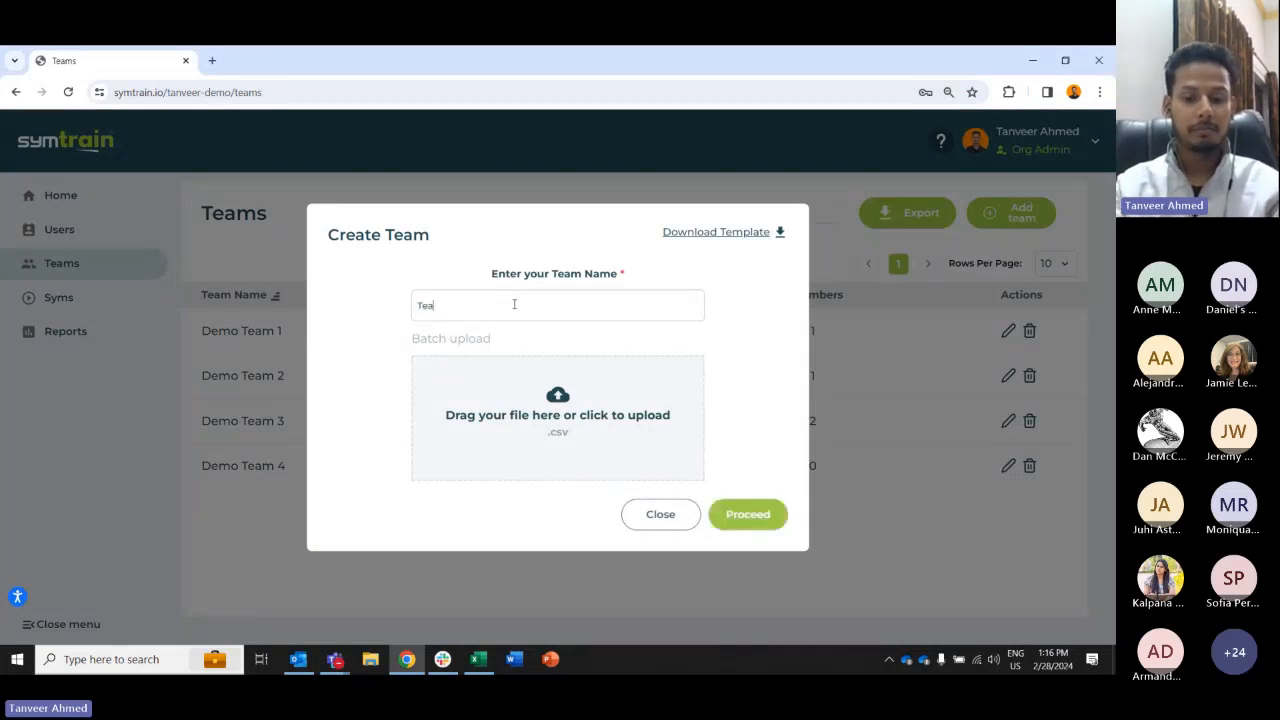
type("m Name Bulk")
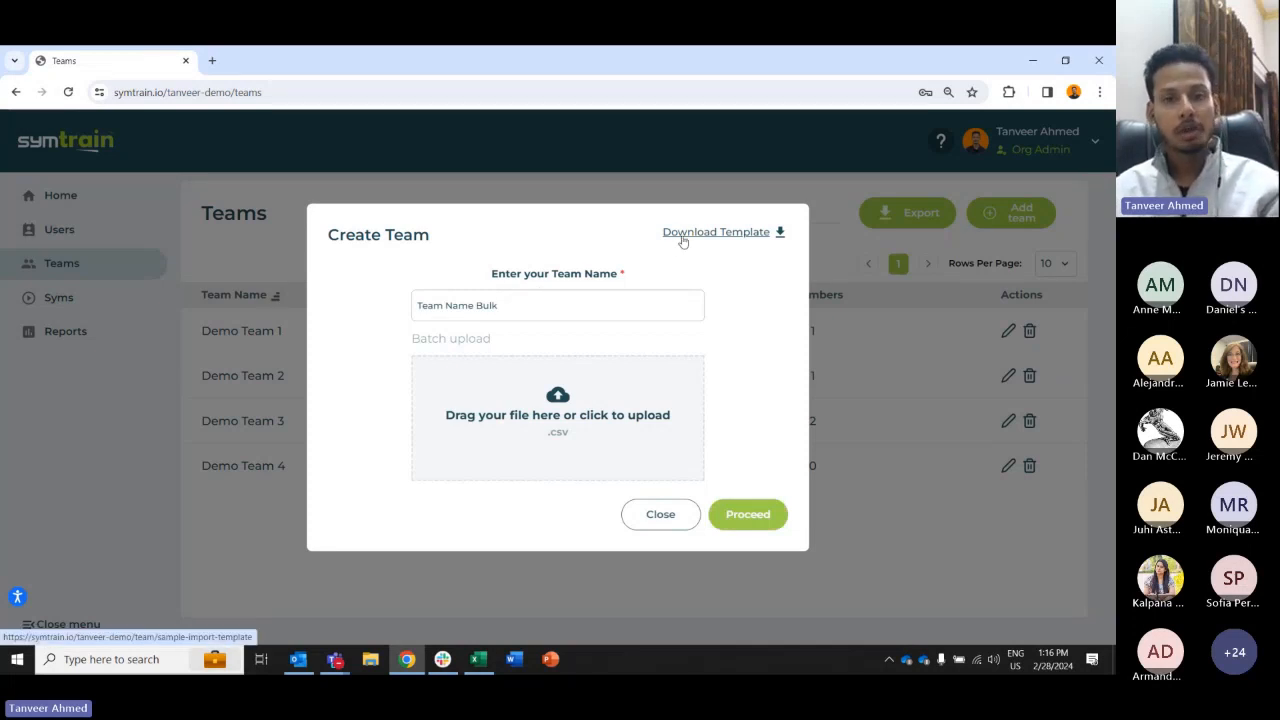
left_click(685, 240)
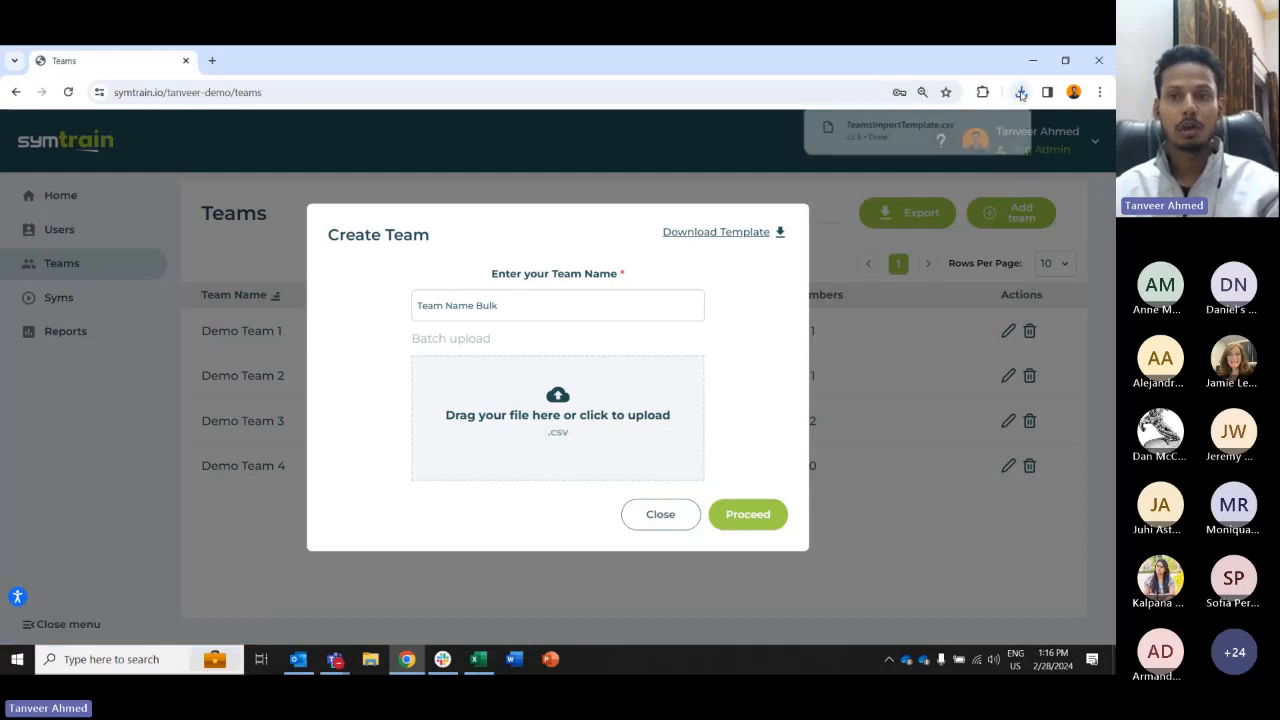
- Open the downloaded TeamsImportTemplate.csv in Excel and fit the Username column to its content
left_click(1021, 93)
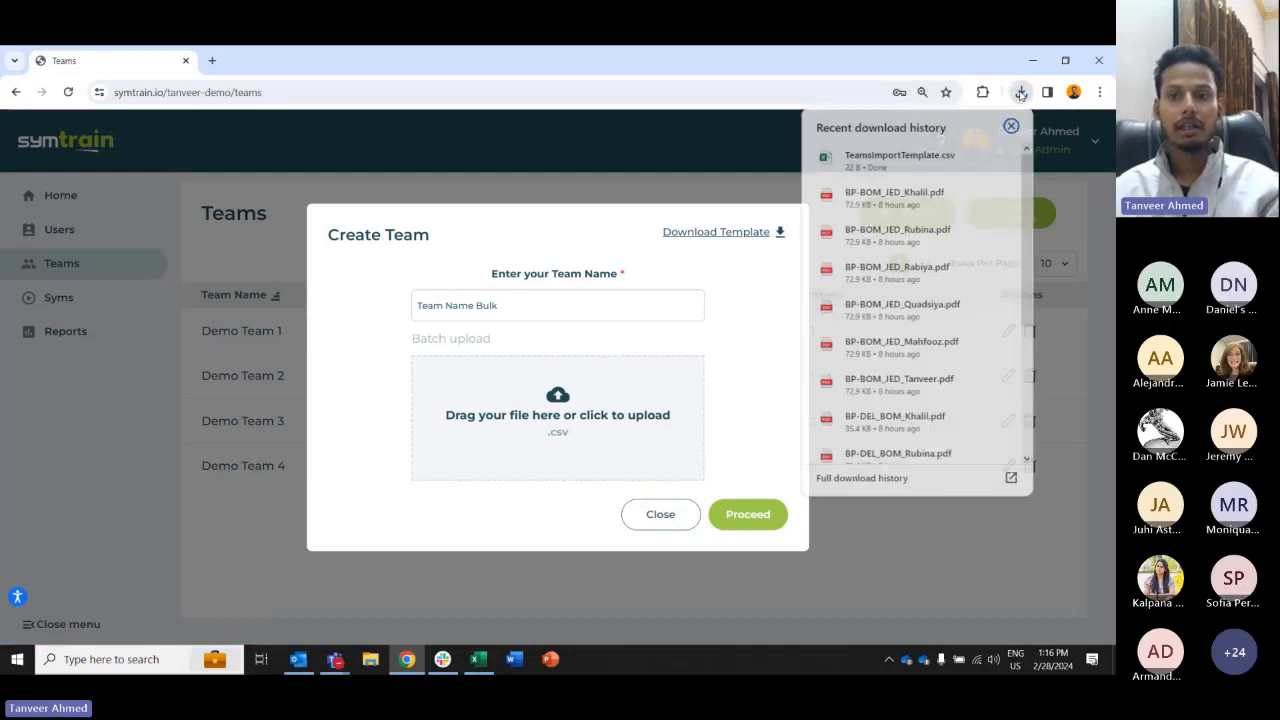
left_click(522, 237)
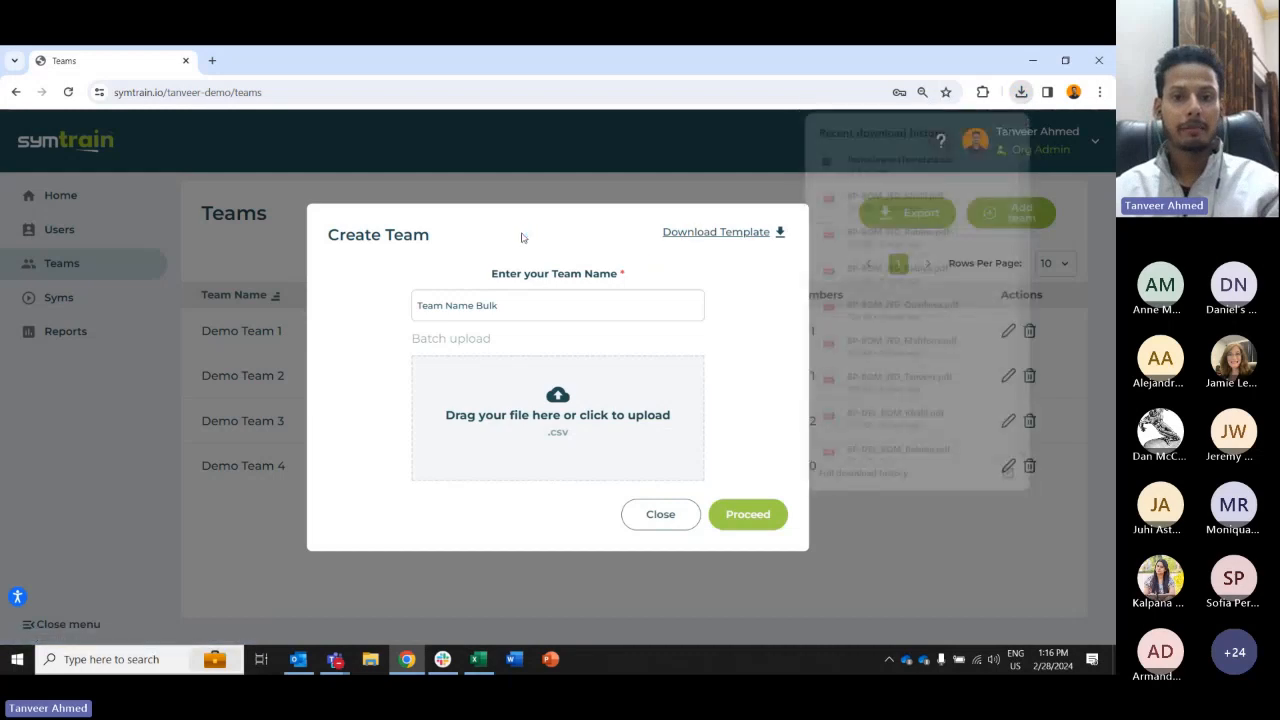
left_click(478, 659)
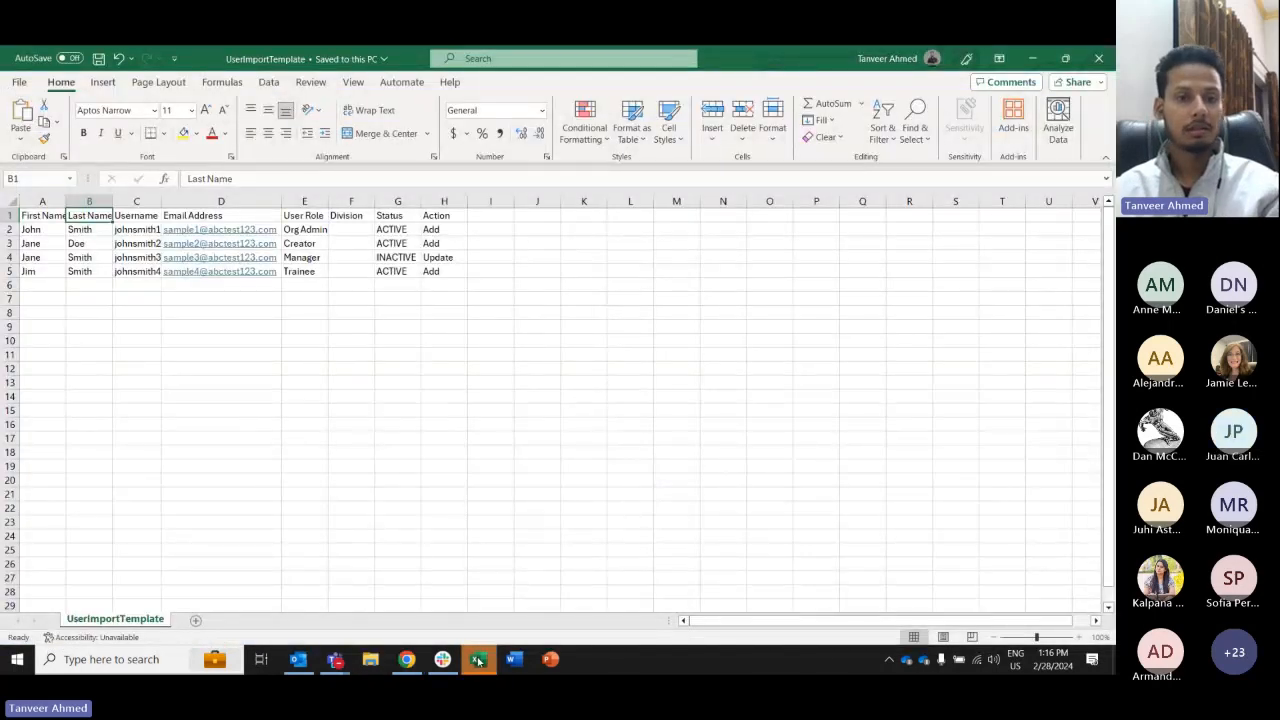
left_click(375, 409)
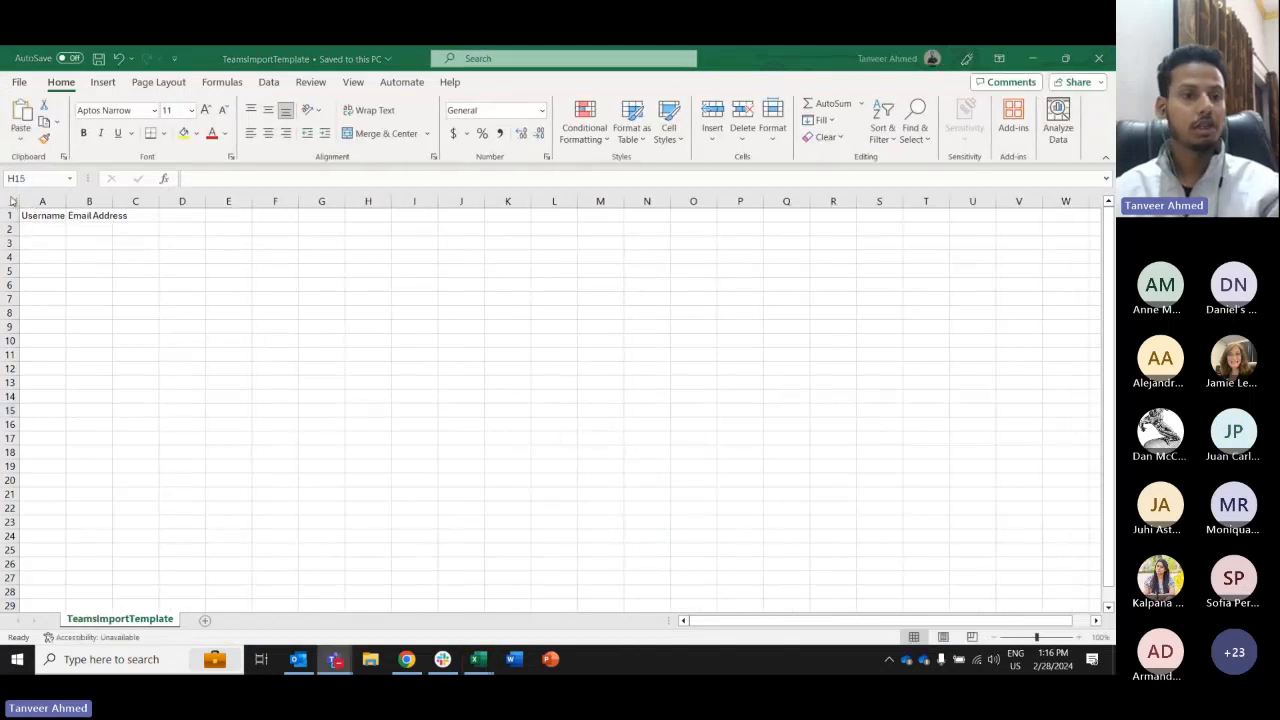
double_click(66, 201)
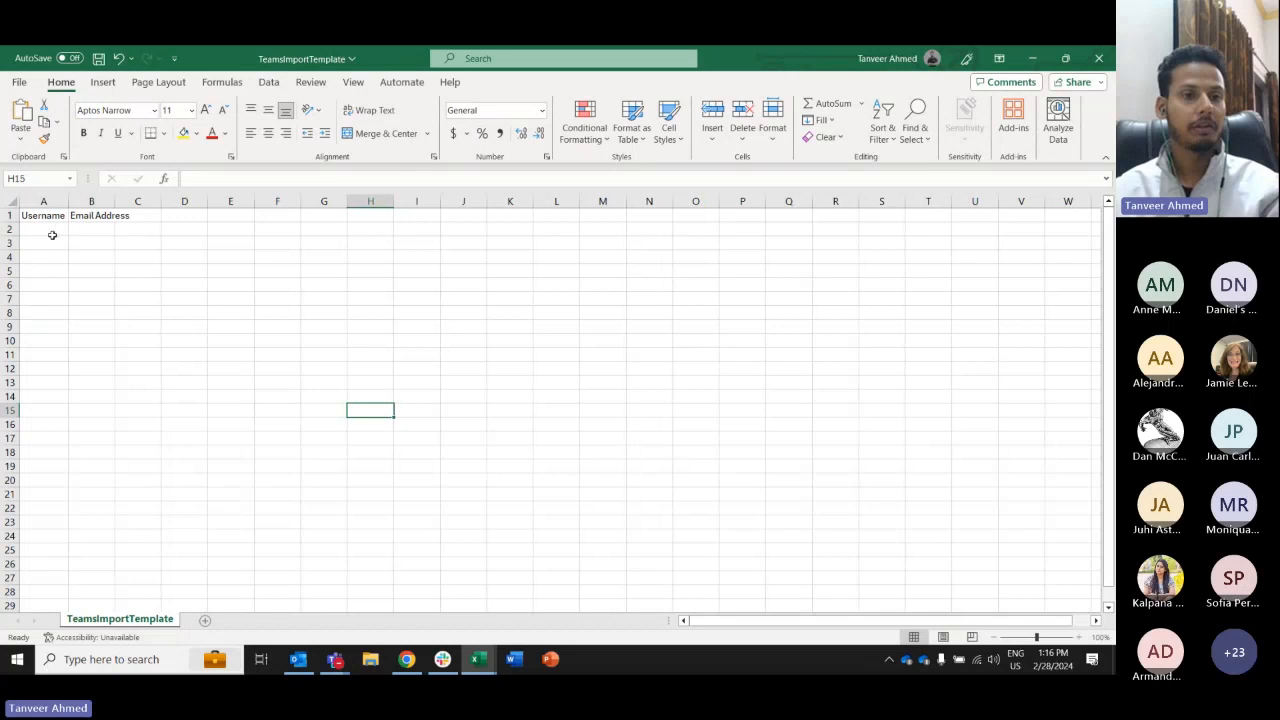
- Examine the Username and Email Address columns of the TeamsImportTemplate sheet alongside the Create Team batch upload form
left_click(52, 233)
left_click(95, 232)
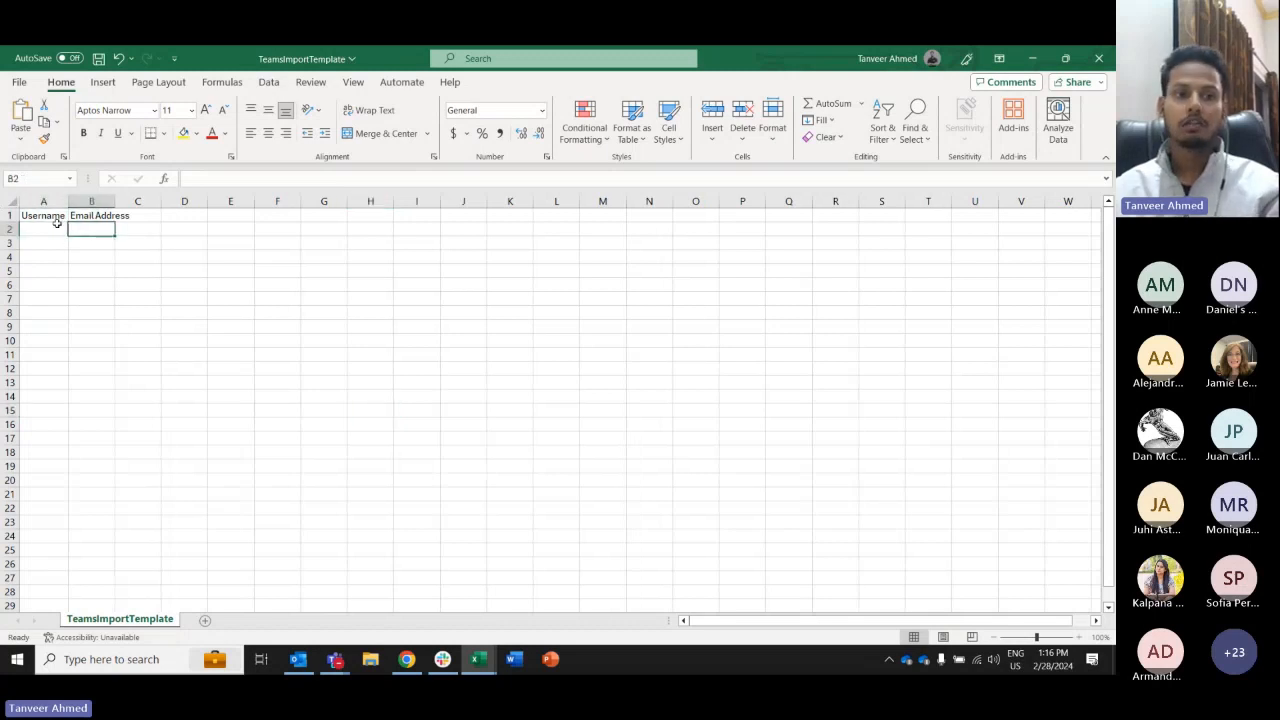
left_click_drag(52, 232, 42, 495)
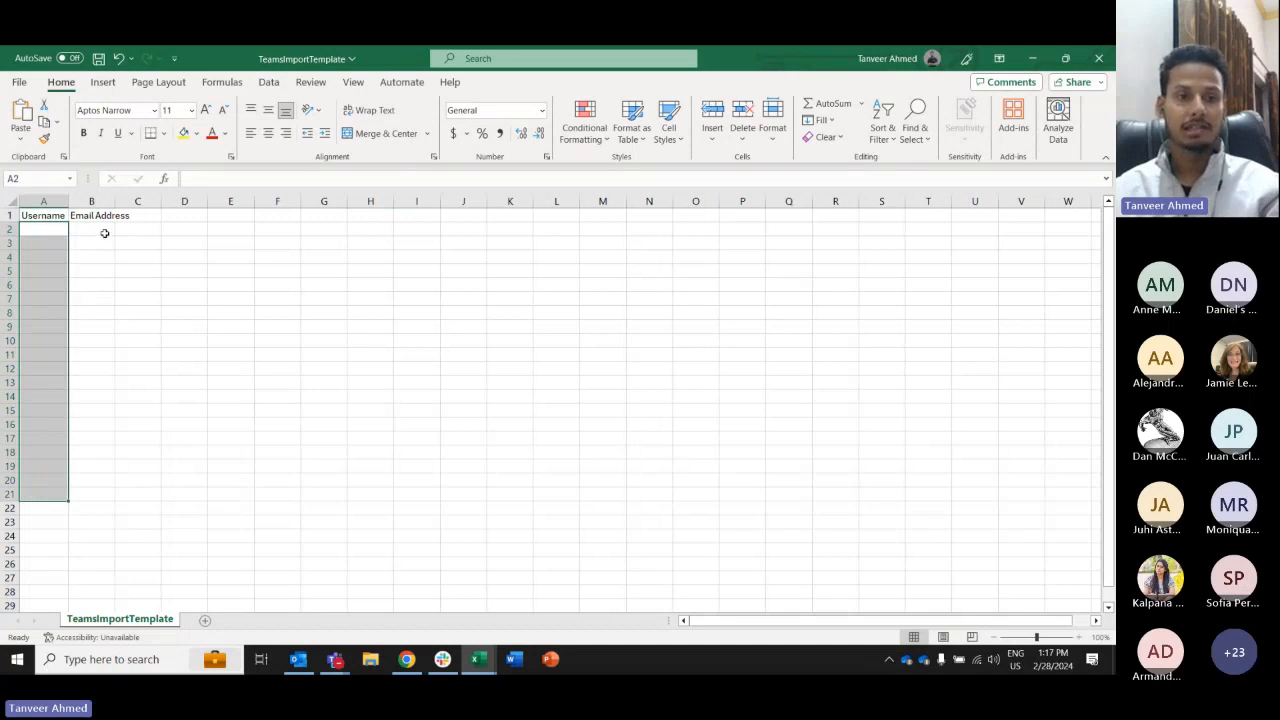
left_click_drag(104, 232, 102, 480)
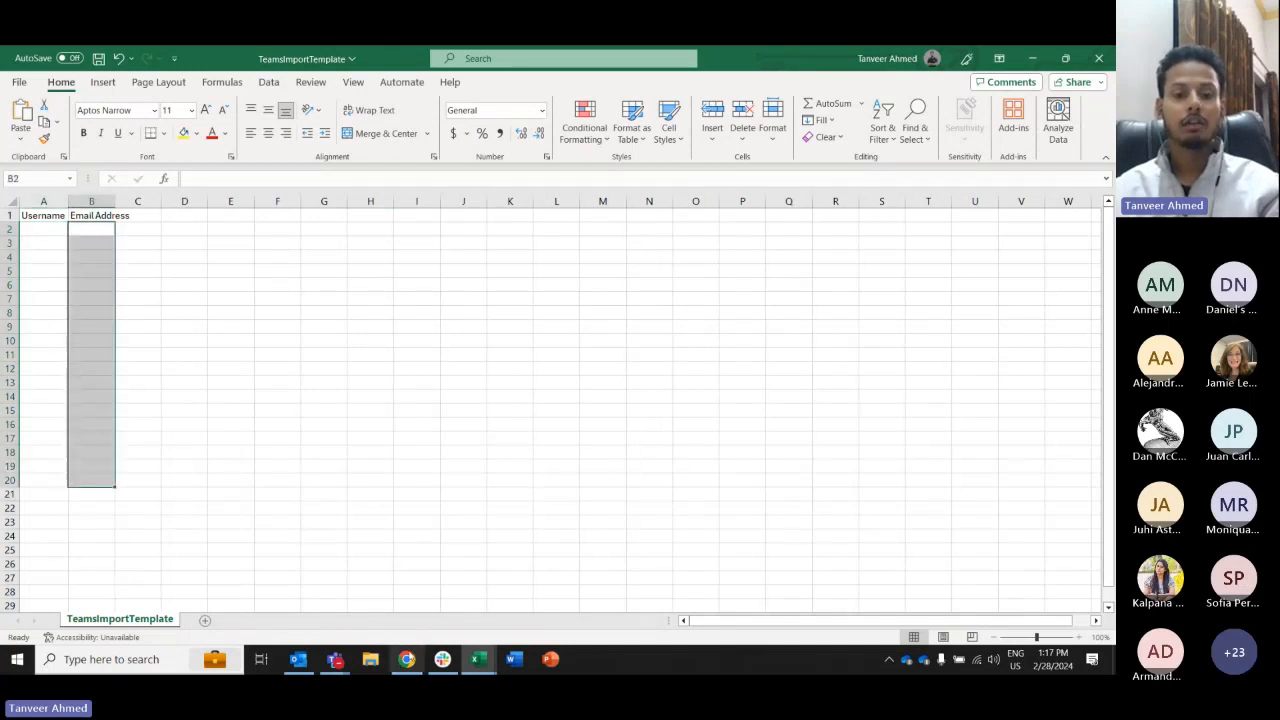
left_click(406, 659)
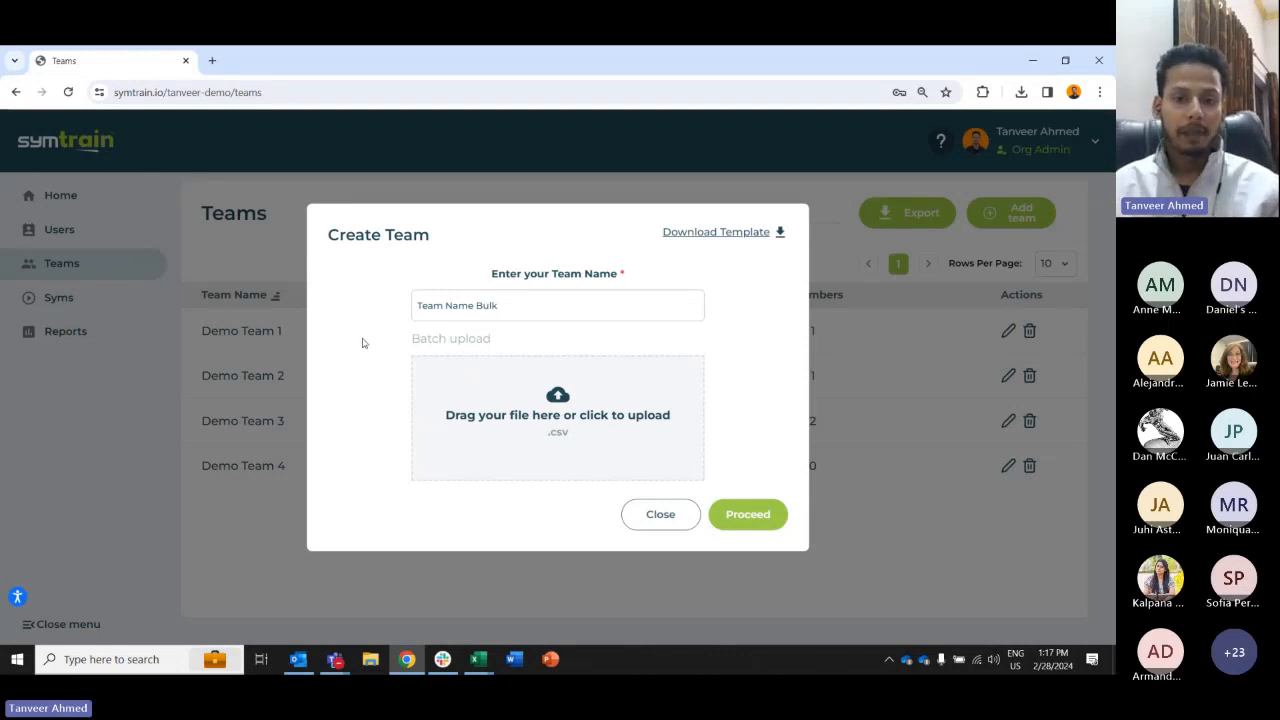
mouse_move(485, 662)
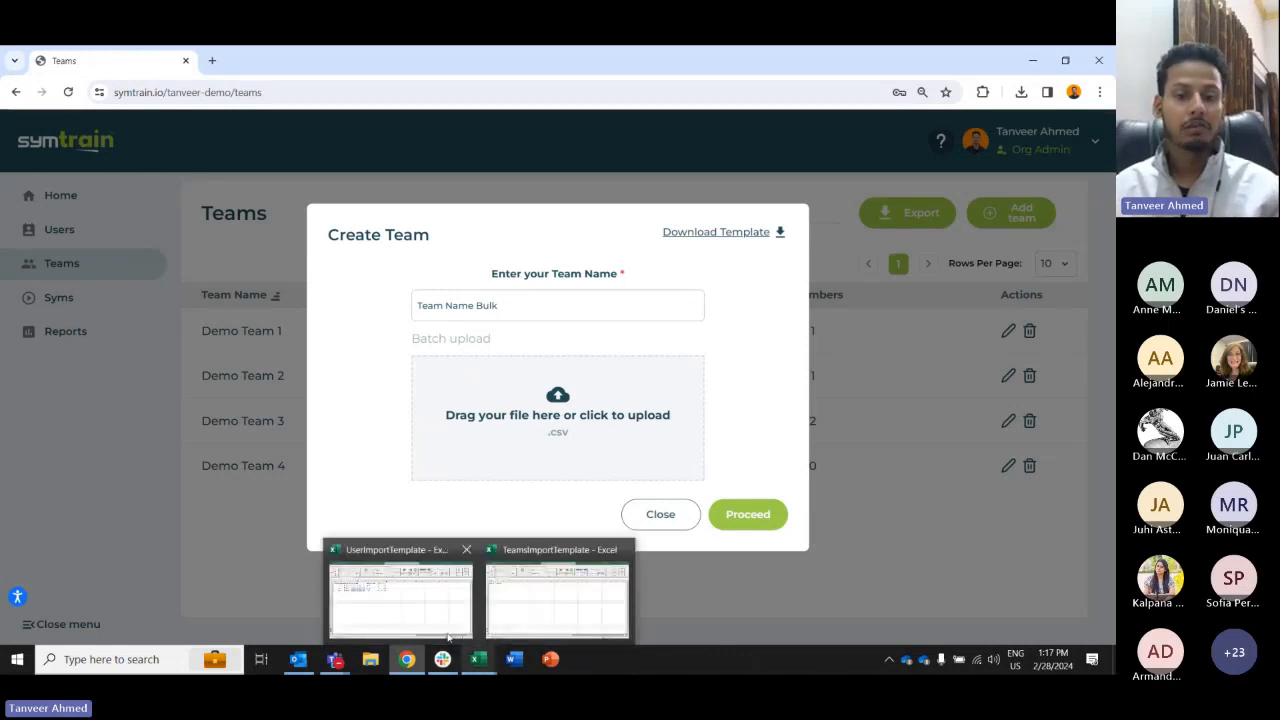
left_click(502, 619)
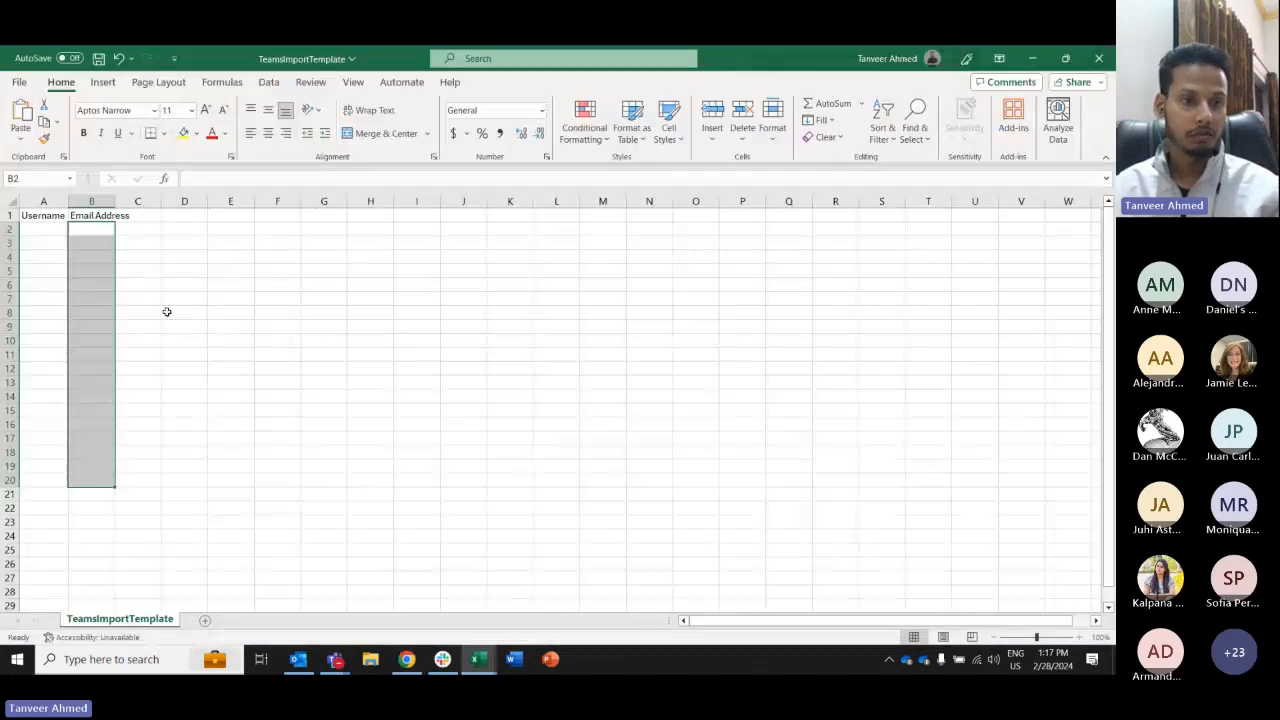
left_click_drag(49, 229, 63, 469)
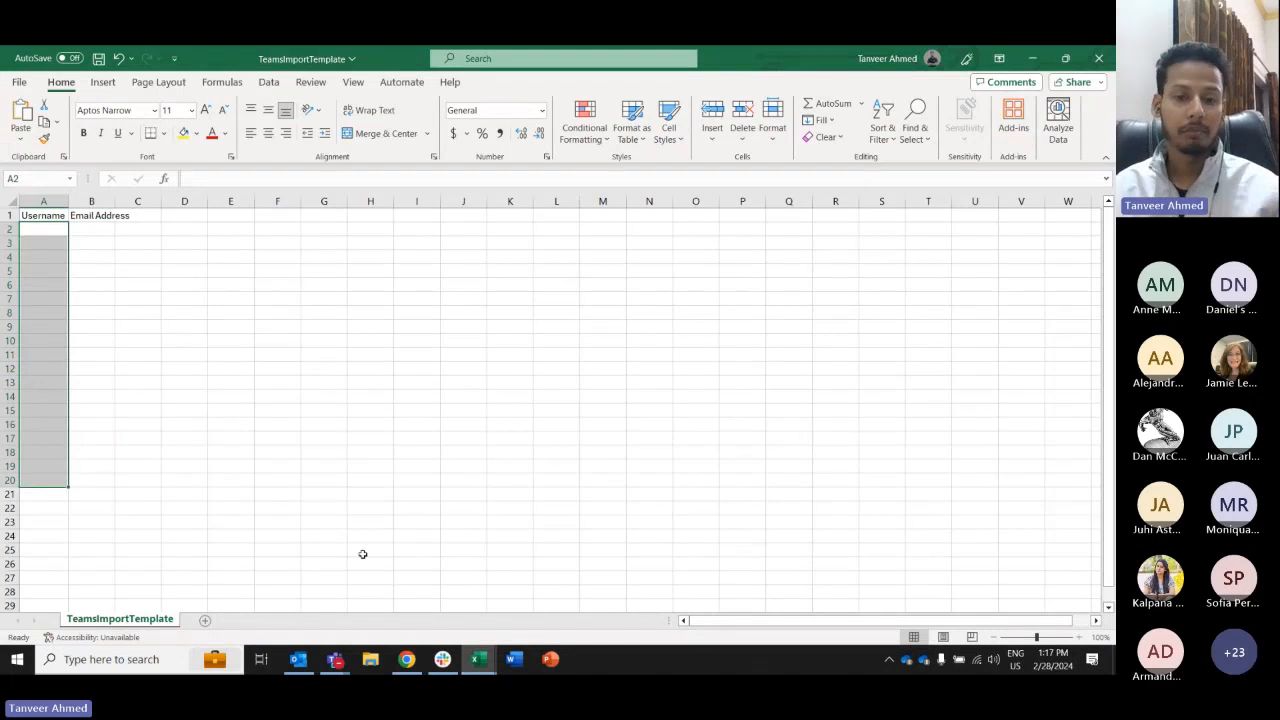
- Switch to the UserImportTemplate workbook and review its column headers and sample user rows
mouse_move(479, 659)
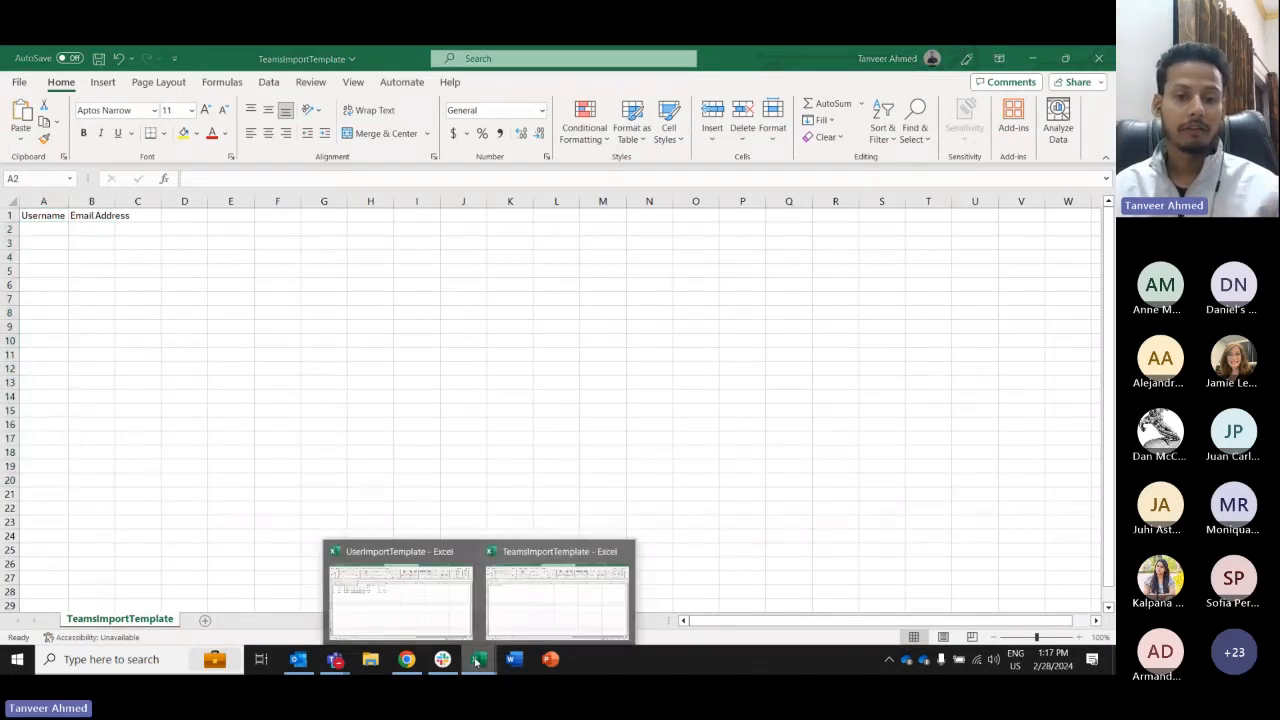
left_click(434, 606)
left_click(399, 415)
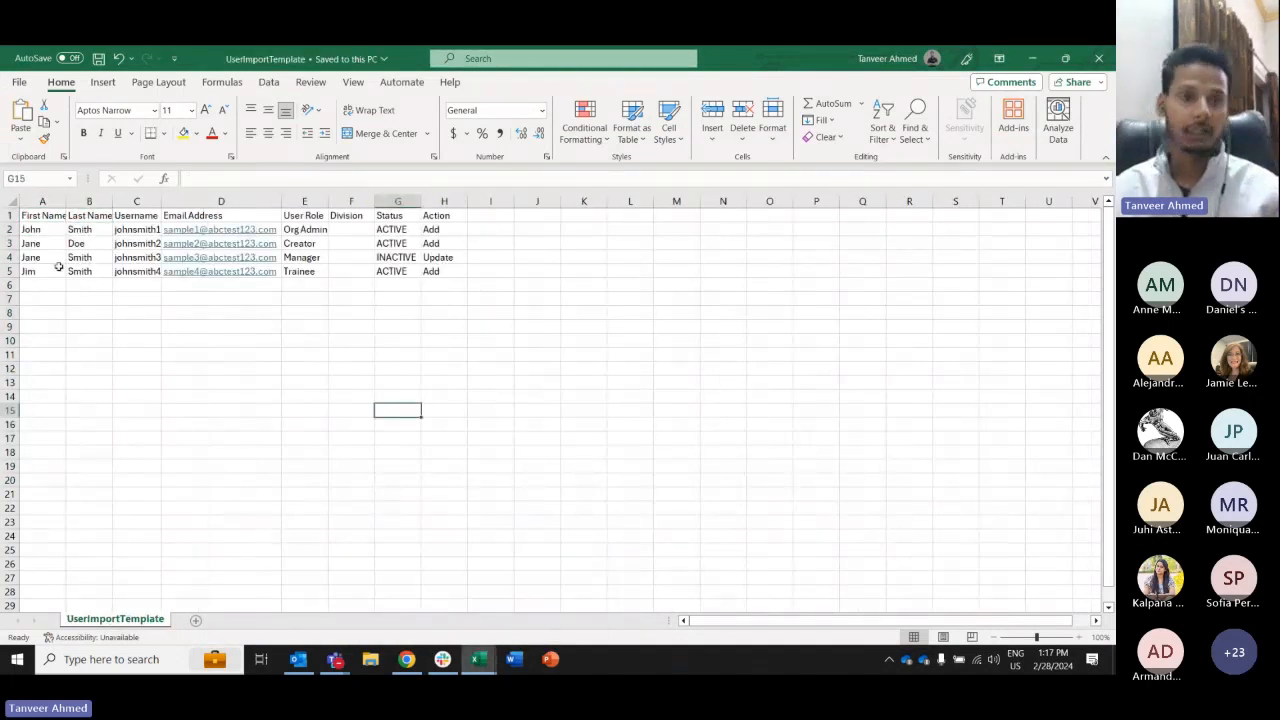
left_click_drag(43, 217, 473, 398)
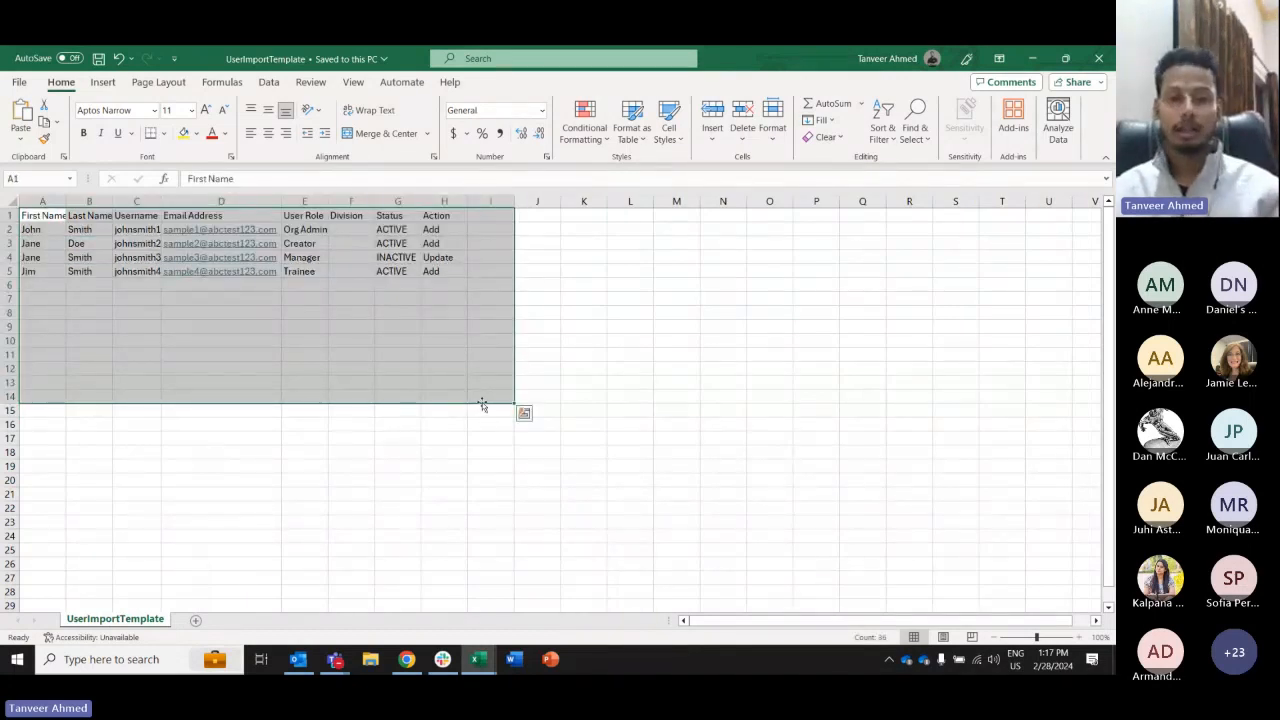
- Switch back to SymTrain in the browser and close the Create Team form without uploading a file
left_click(407, 659)
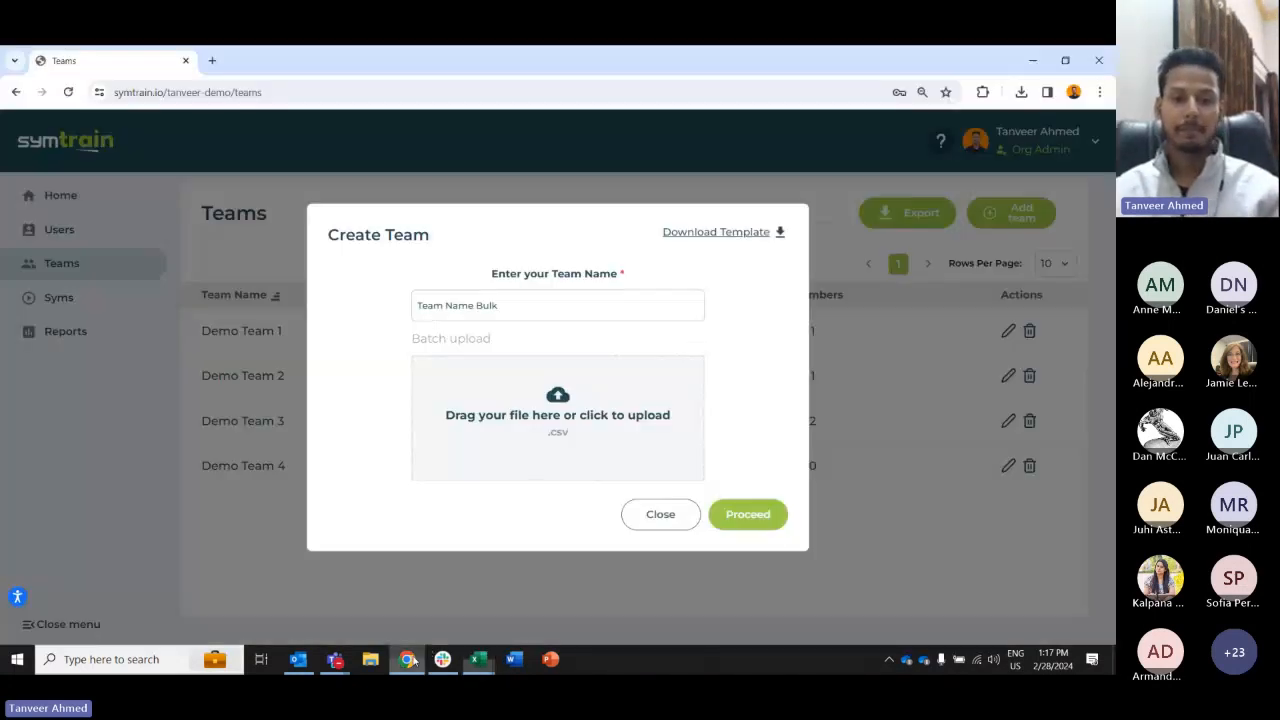
left_click(659, 515)
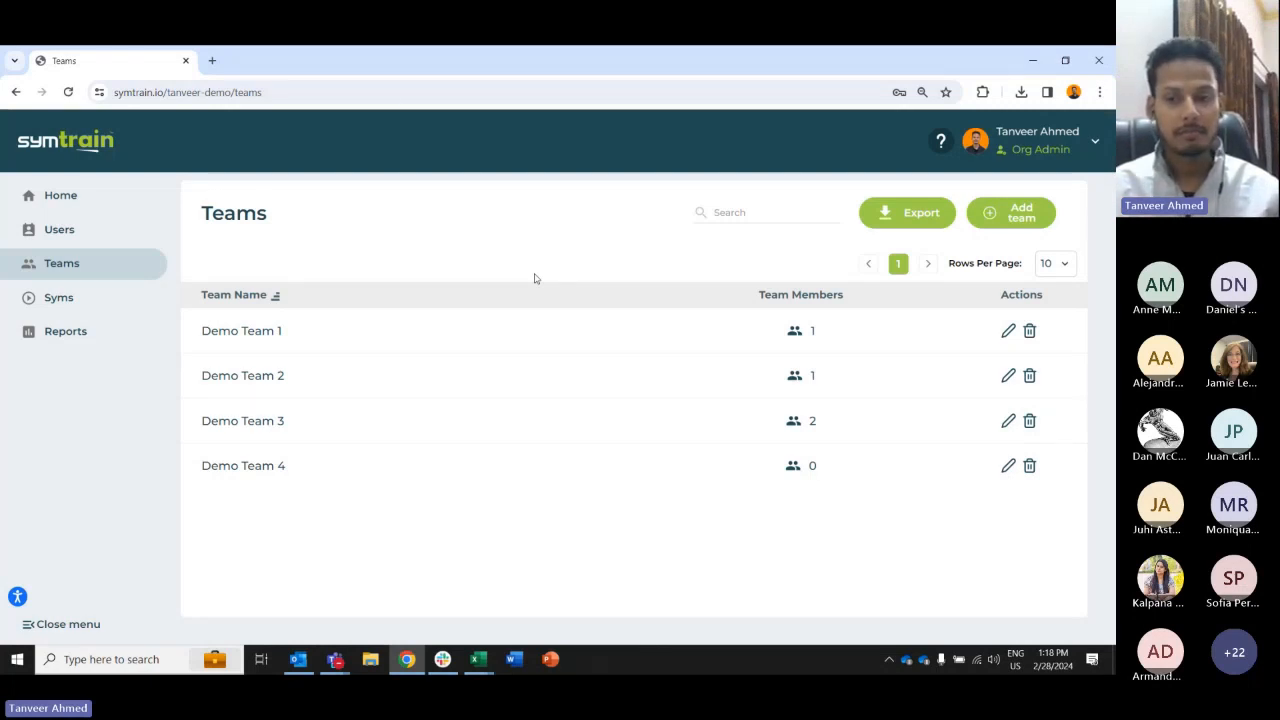
left_click(1024, 60)
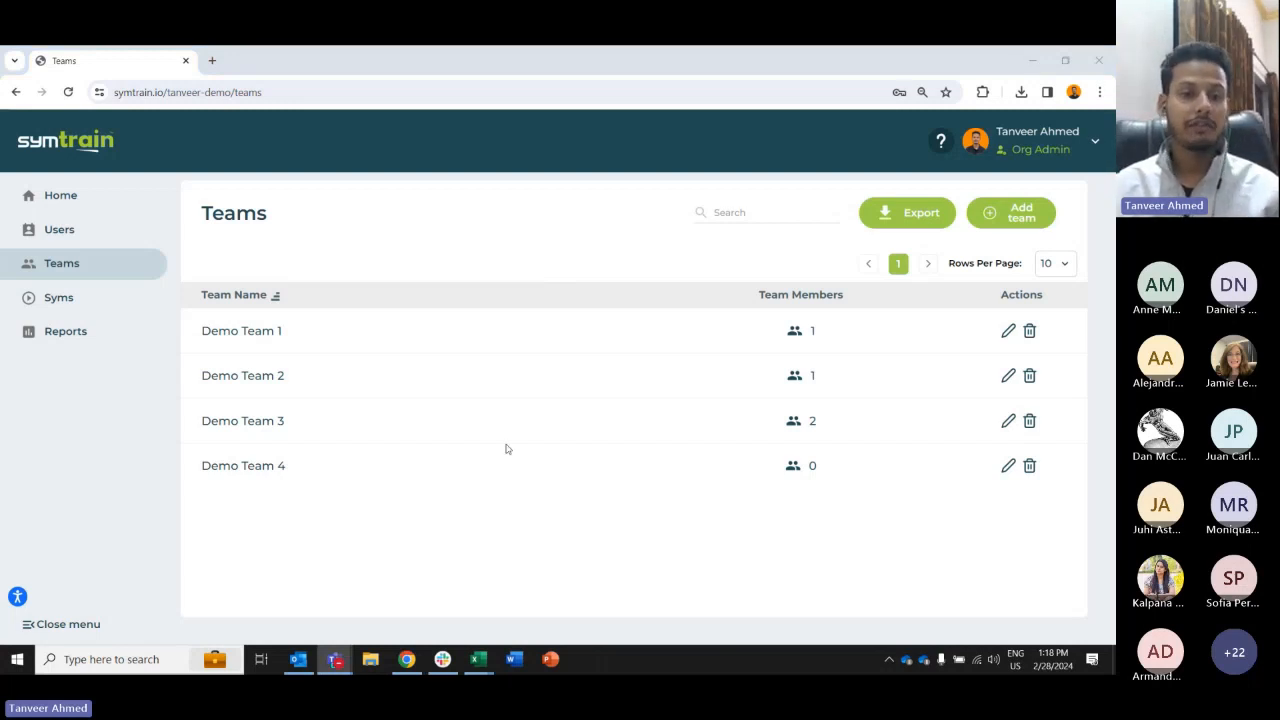
left_click(411, 549)
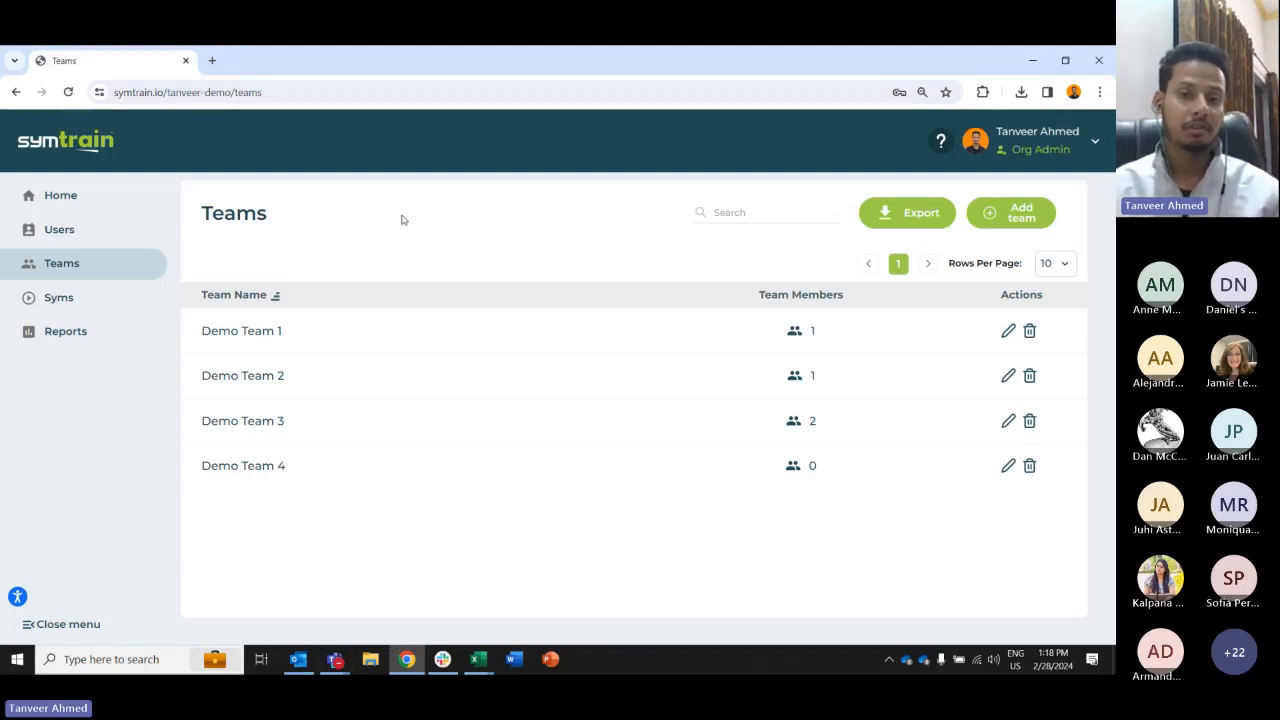
- Open Demo Team 1 for editing, review its team members and available organization users, and cancel
left_click(1006, 334)
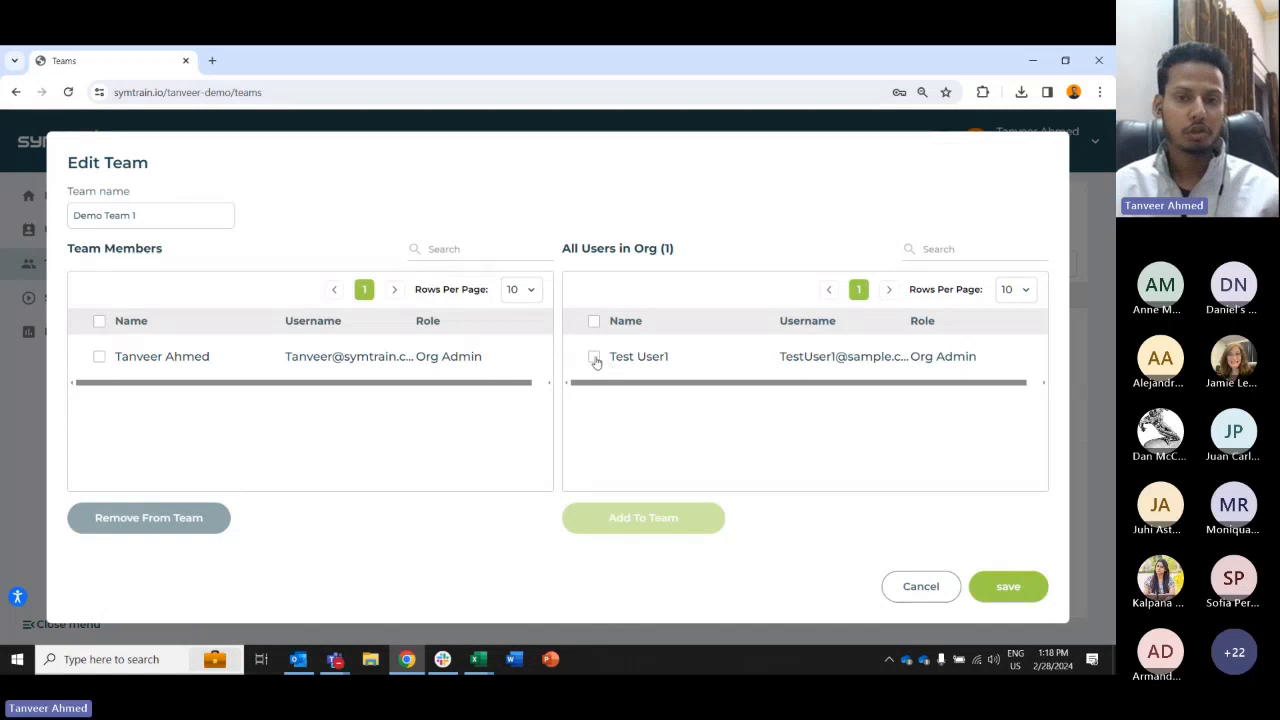
left_click(918, 587)
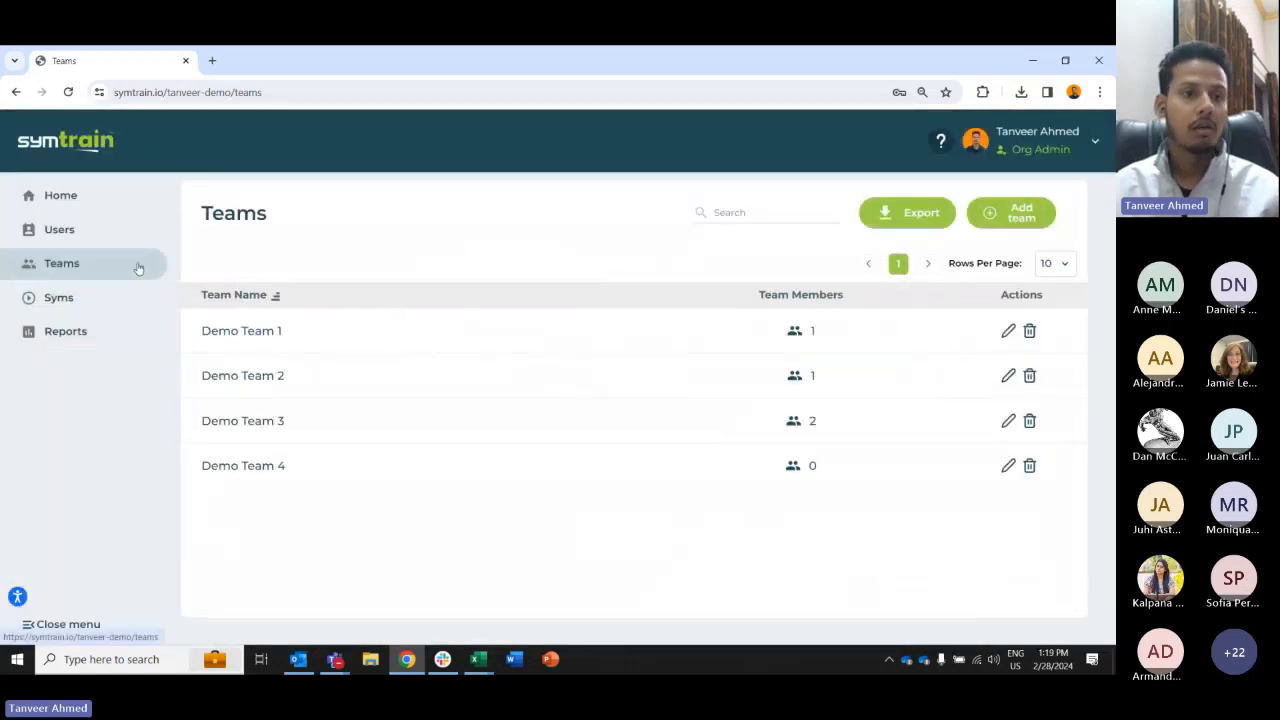
- Open the test user's profile from the Users page and add Demo Team 1 to its teams
left_click(59, 230)
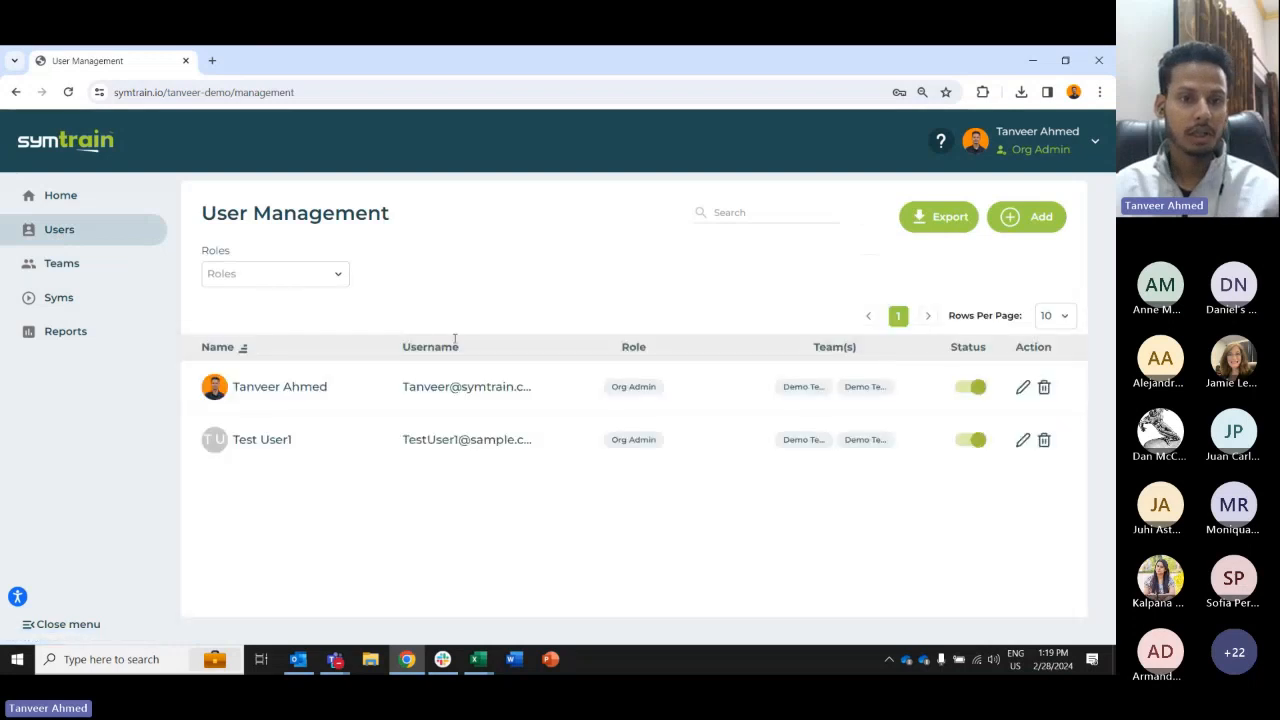
left_click(1021, 443)
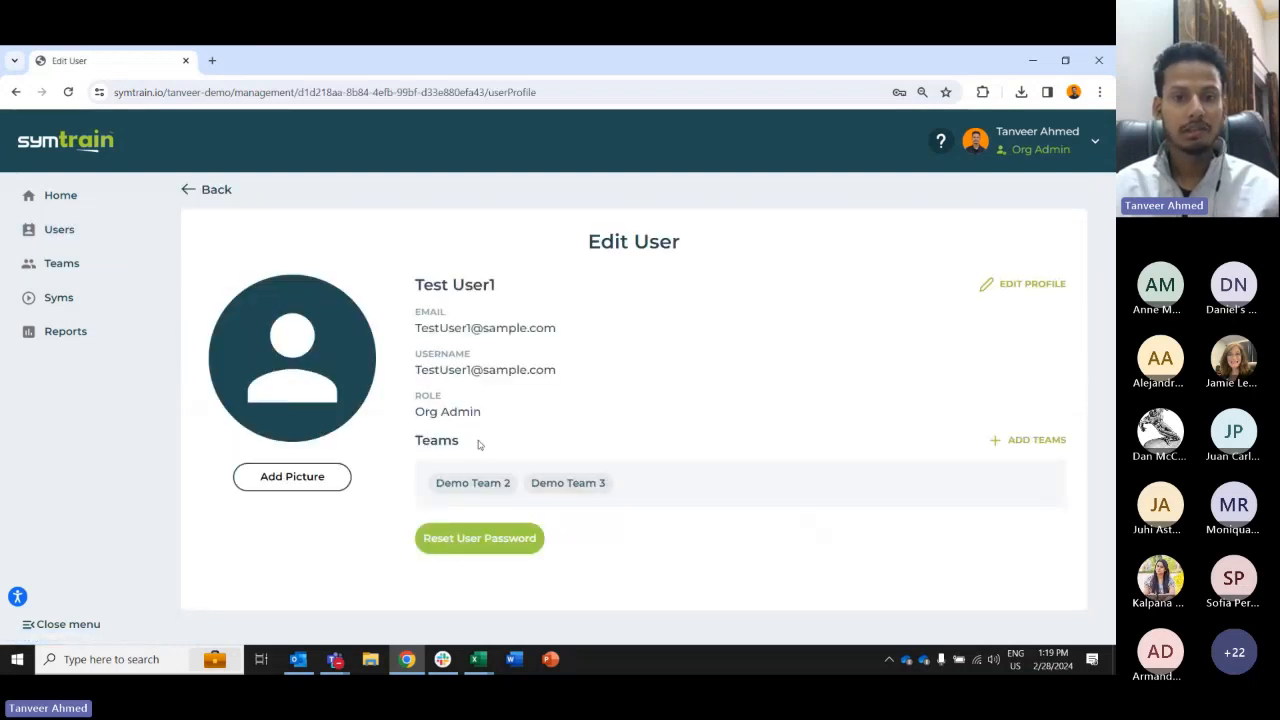
left_click(1028, 444)
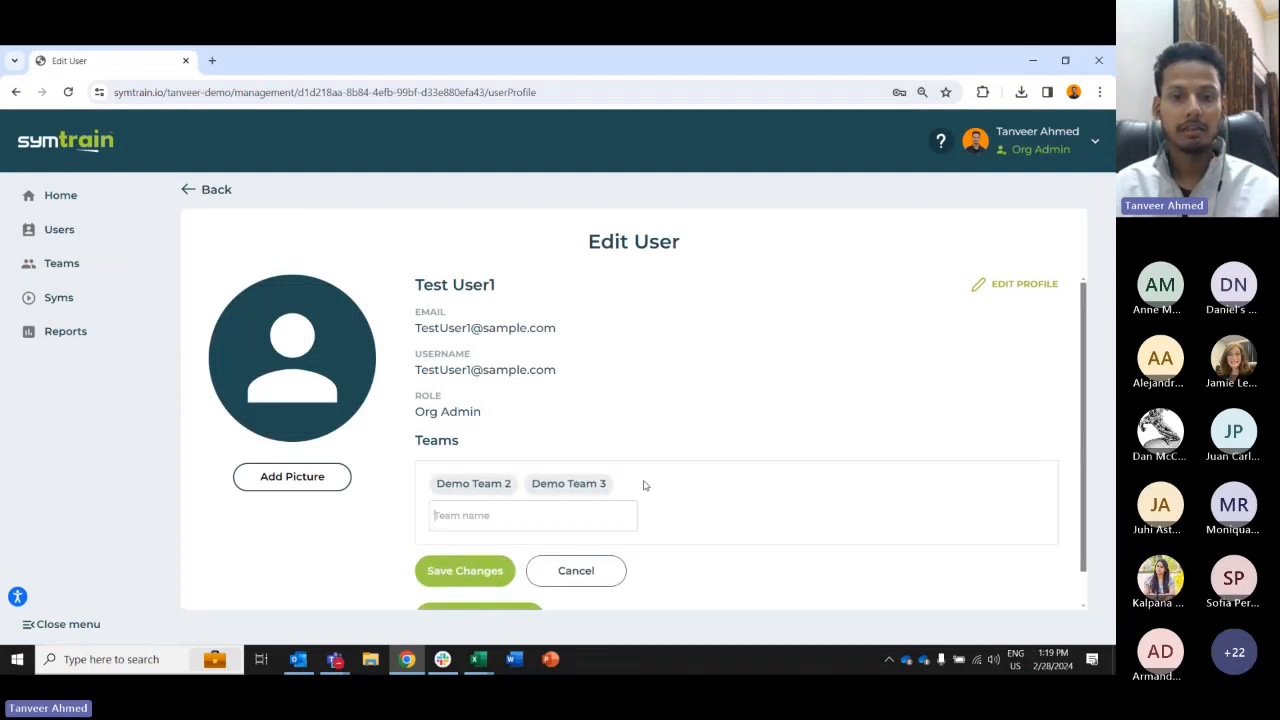
left_click(514, 518)
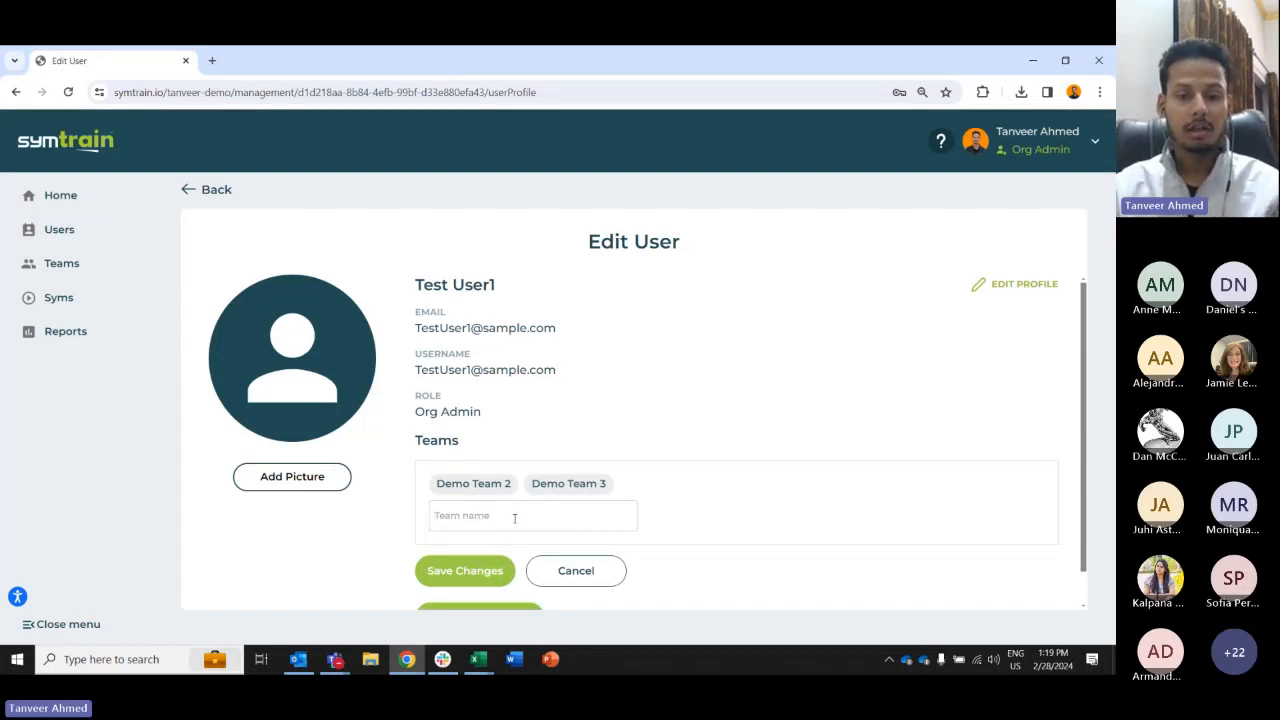
type("De")
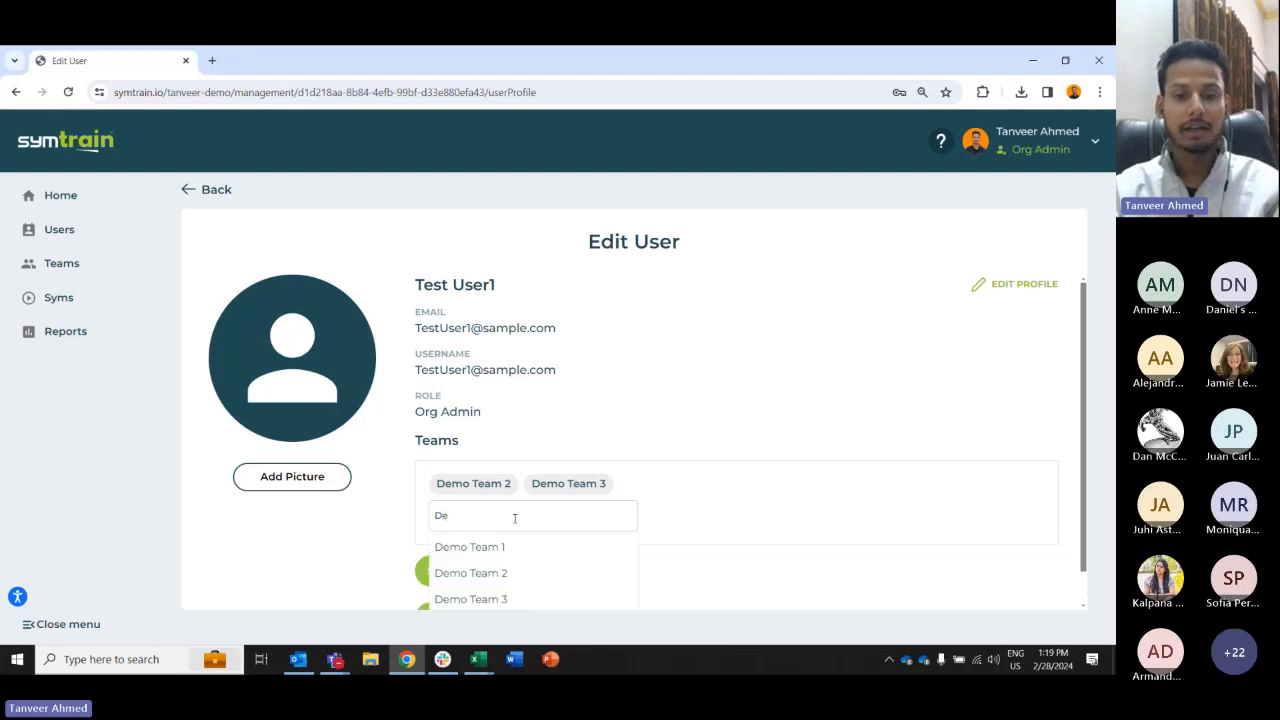
type("mo")
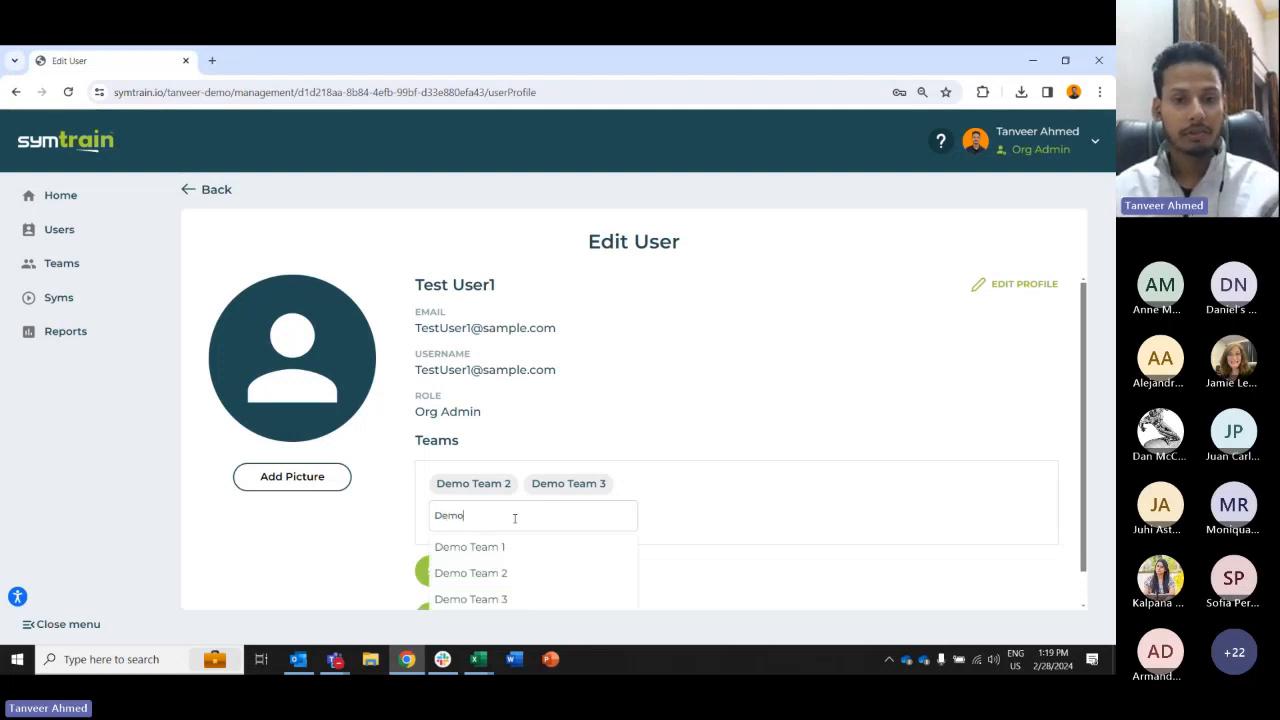
scroll(515, 518, "down", 1)
left_click(540, 513)
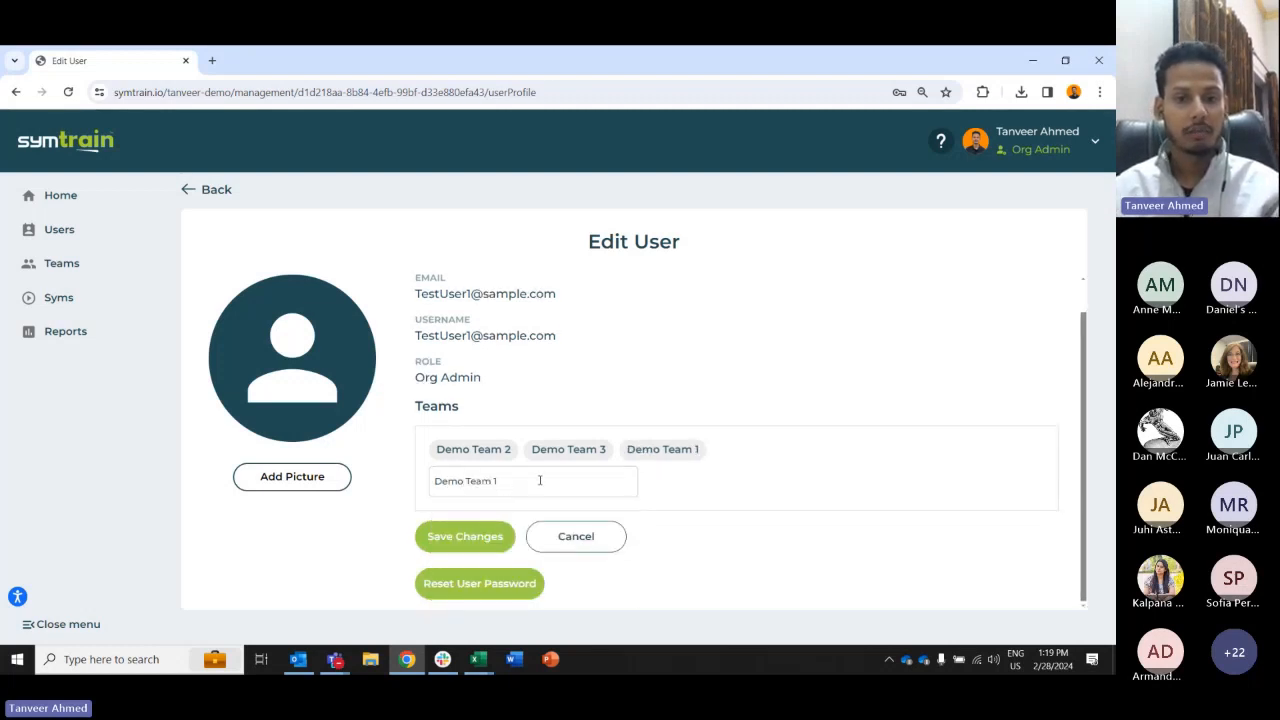
- Add Demo Team 4 to the test user's teams and save the changes
left_click(539, 480)
key("BackSpace")
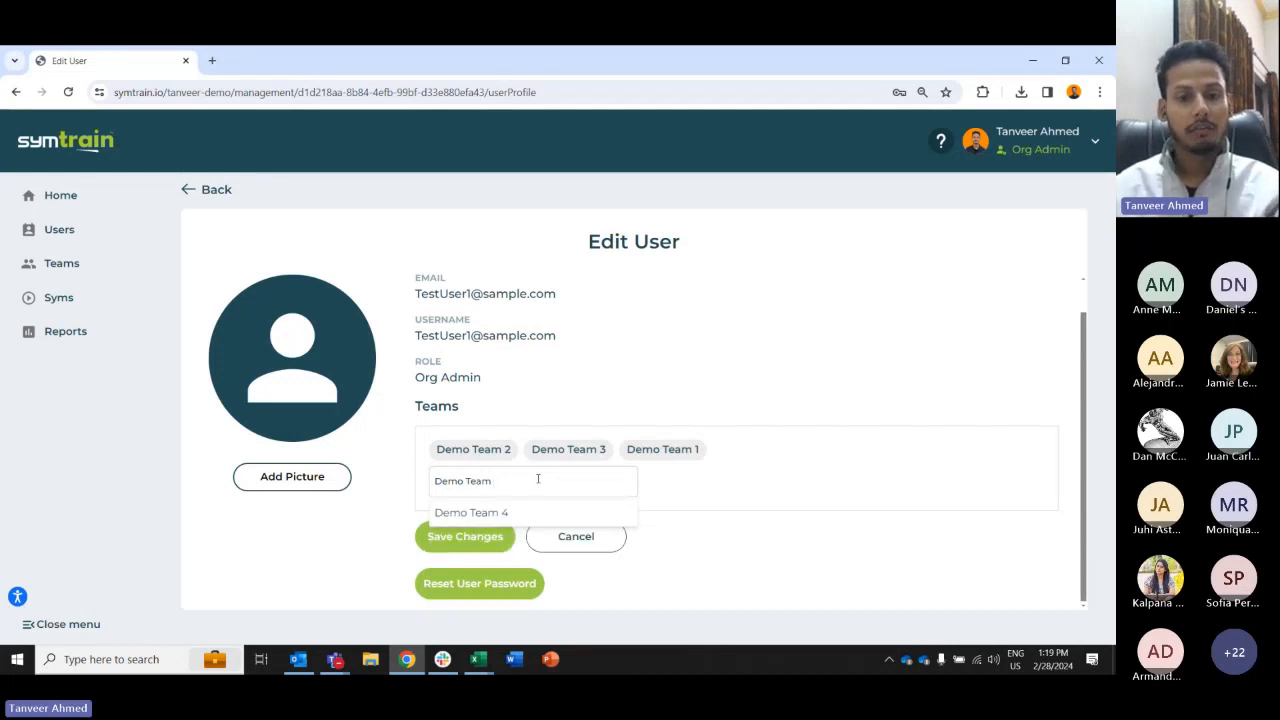
left_click(538, 513)
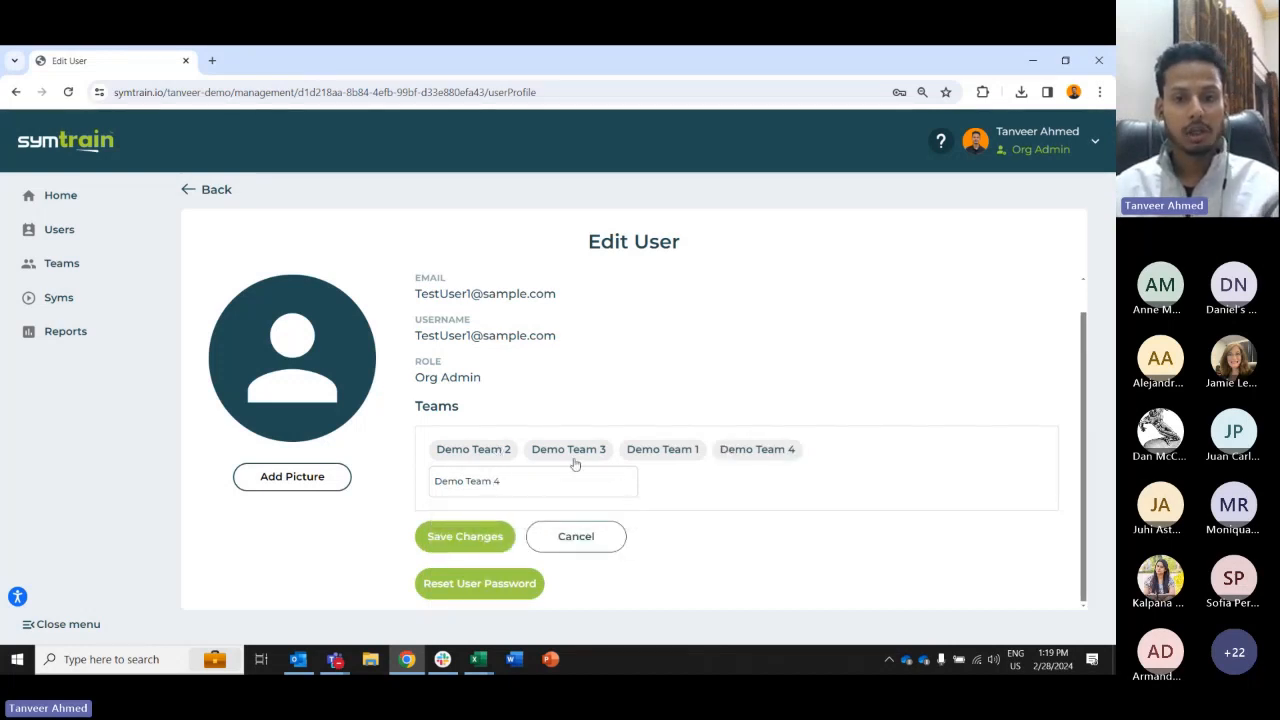
left_click(468, 537)
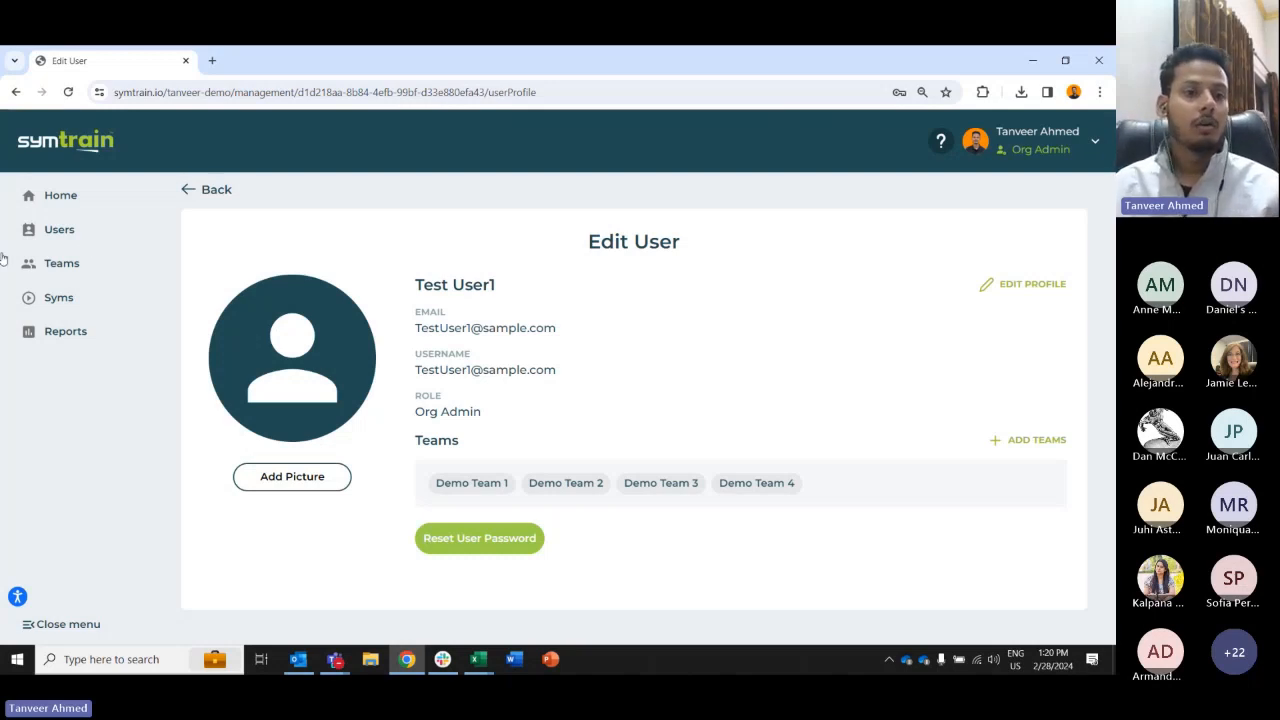
- Leave the user profile, confirming the exit, and check the team assignments on the Users and Teams pages
left_click(70, 239)
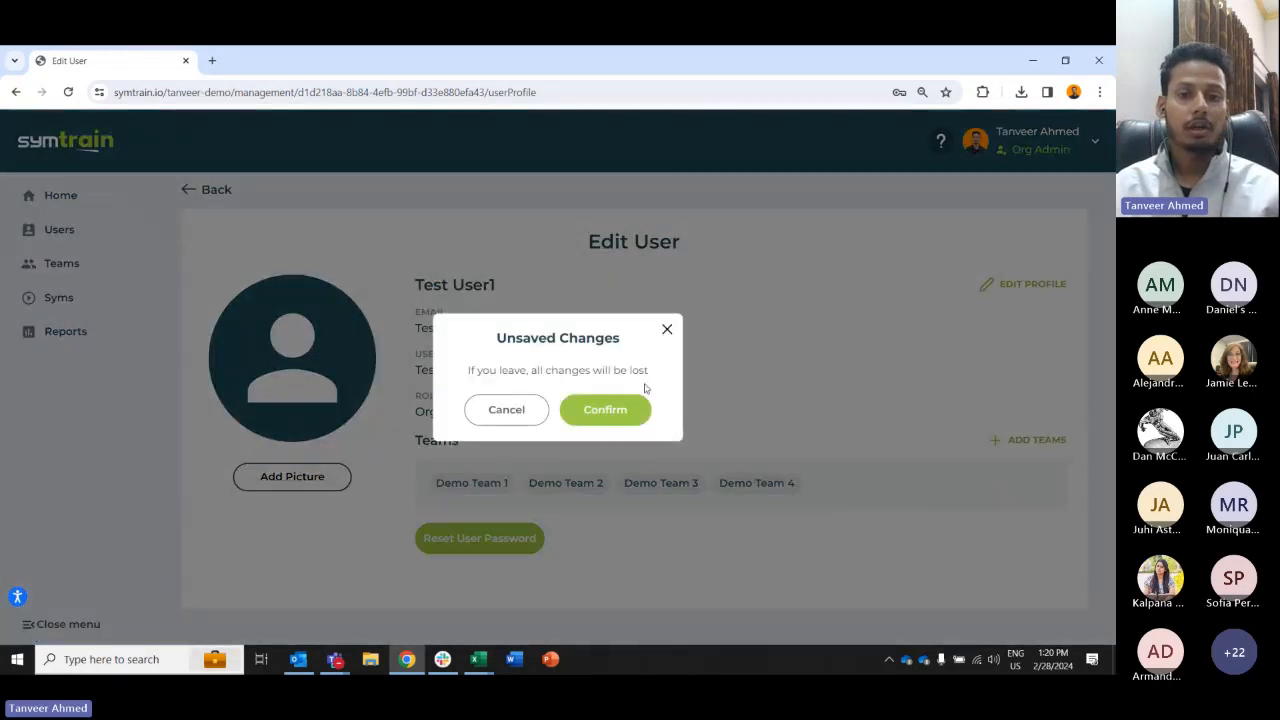
left_click(601, 410)
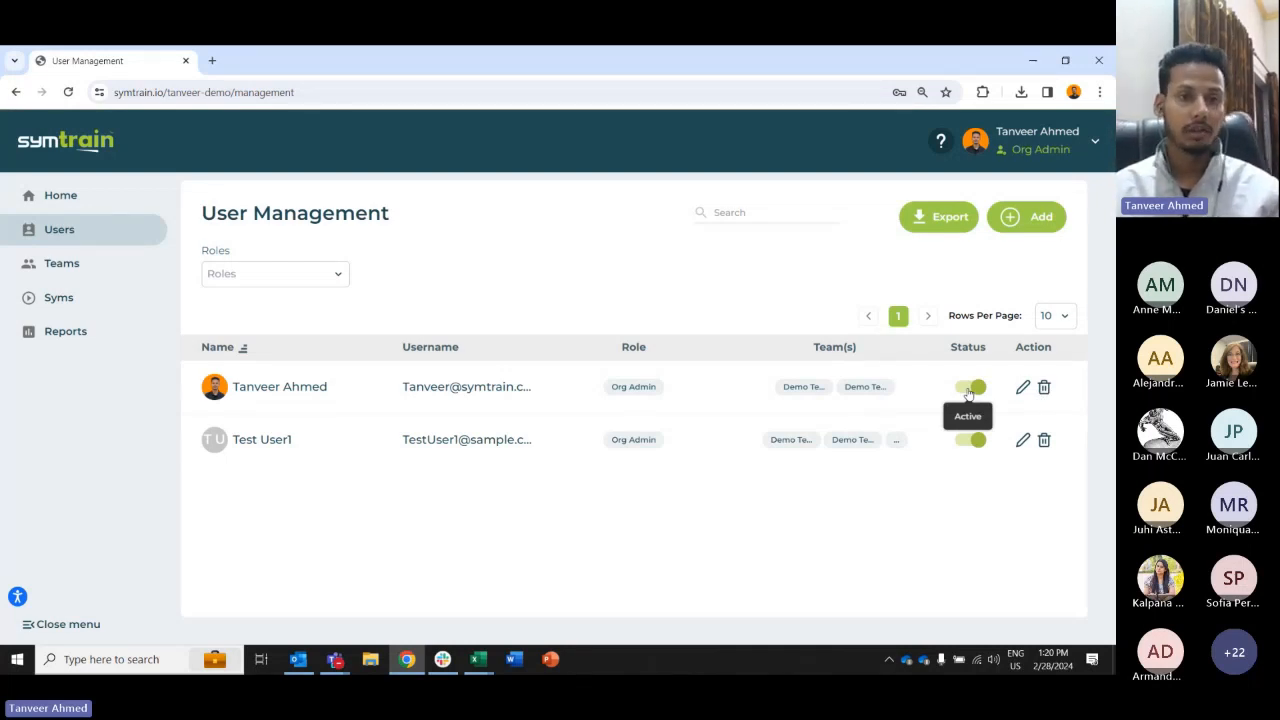
left_click(78, 272)
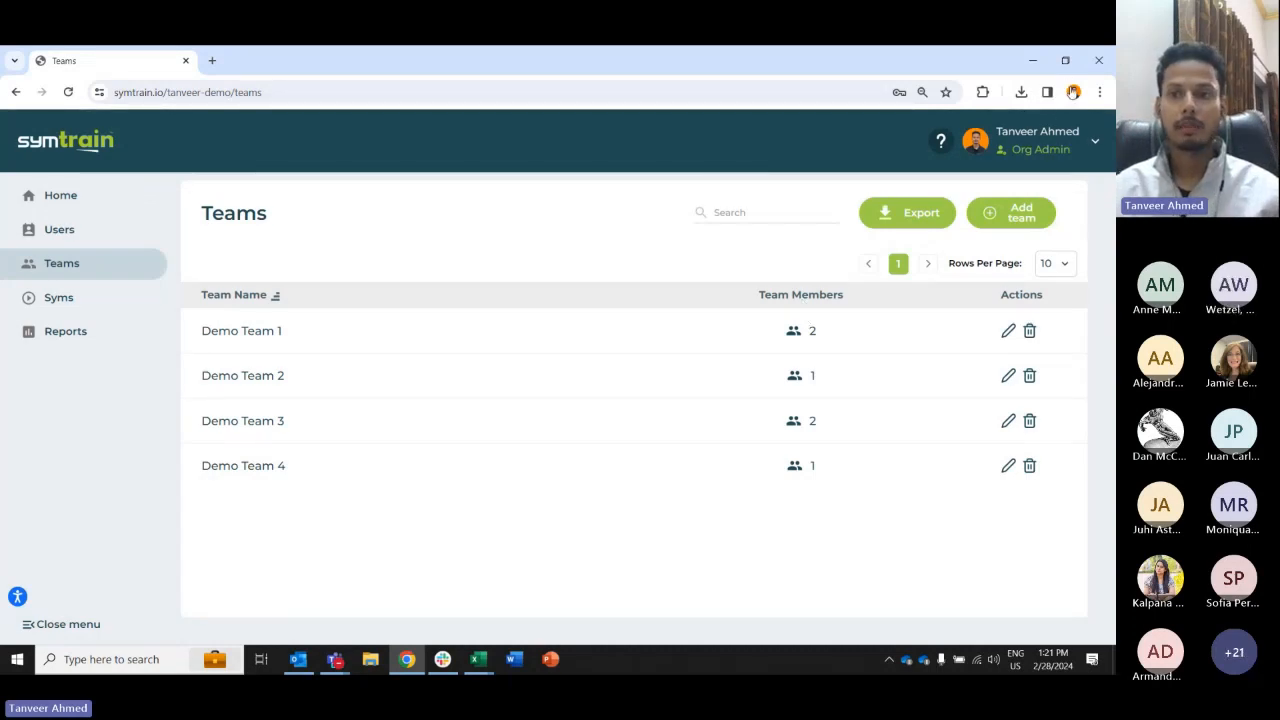
left_click(1074, 92)
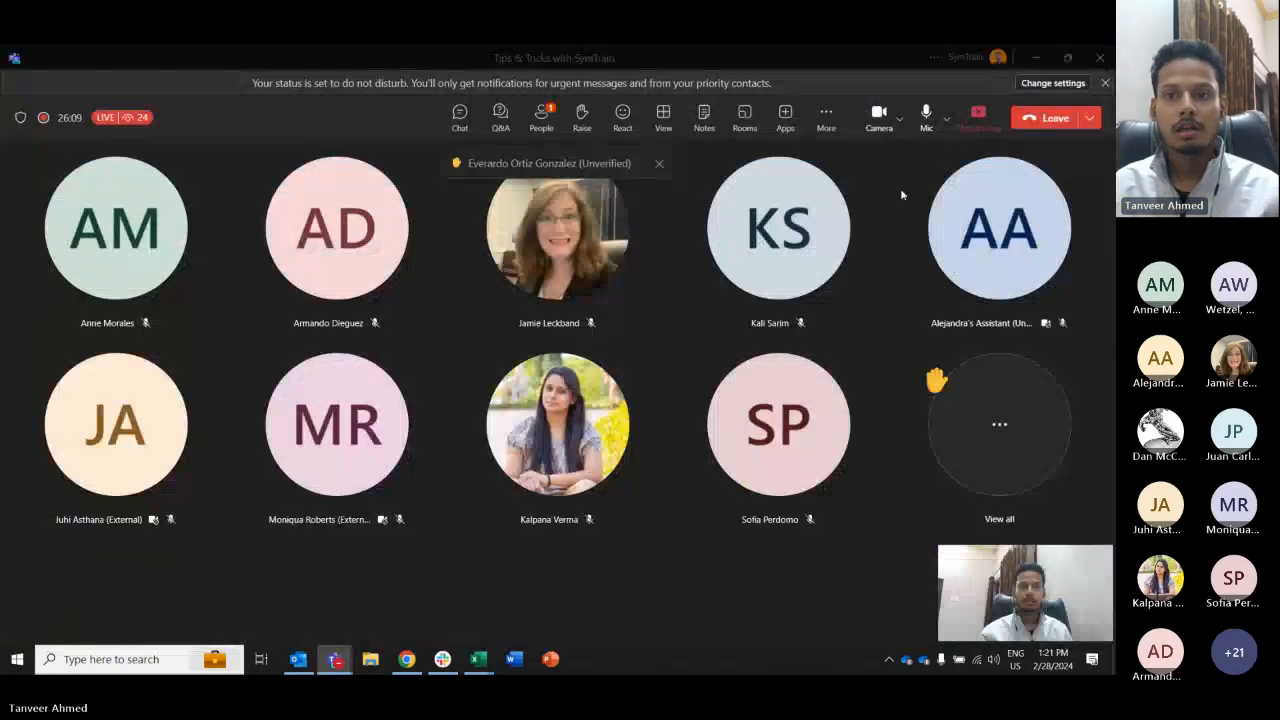